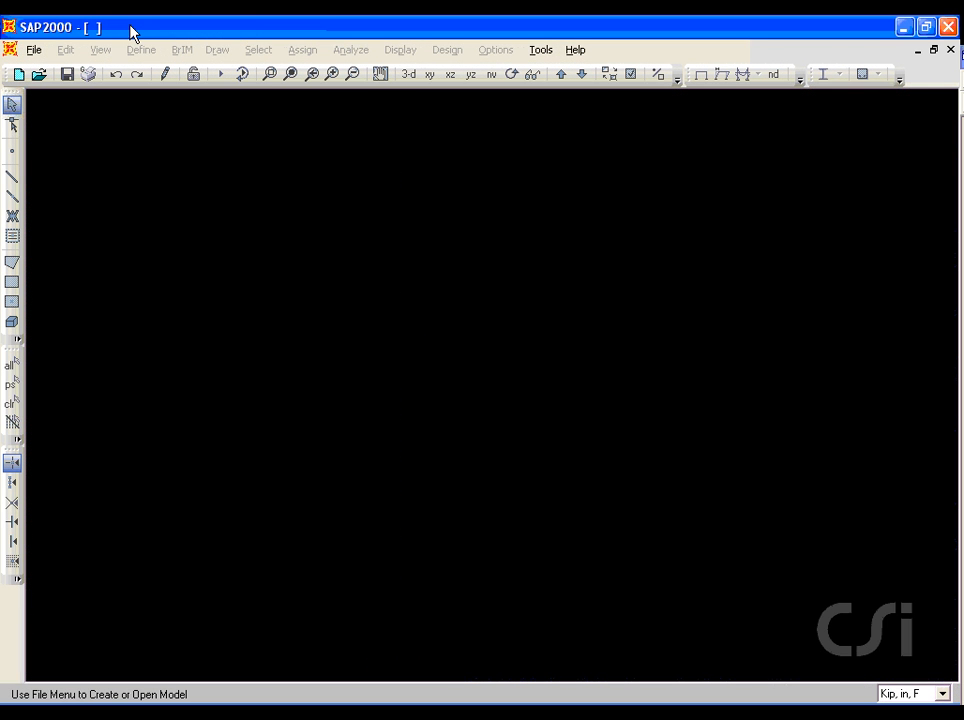
- Start a new model in lb, in, F units from the Grid Only template
click(33, 50)
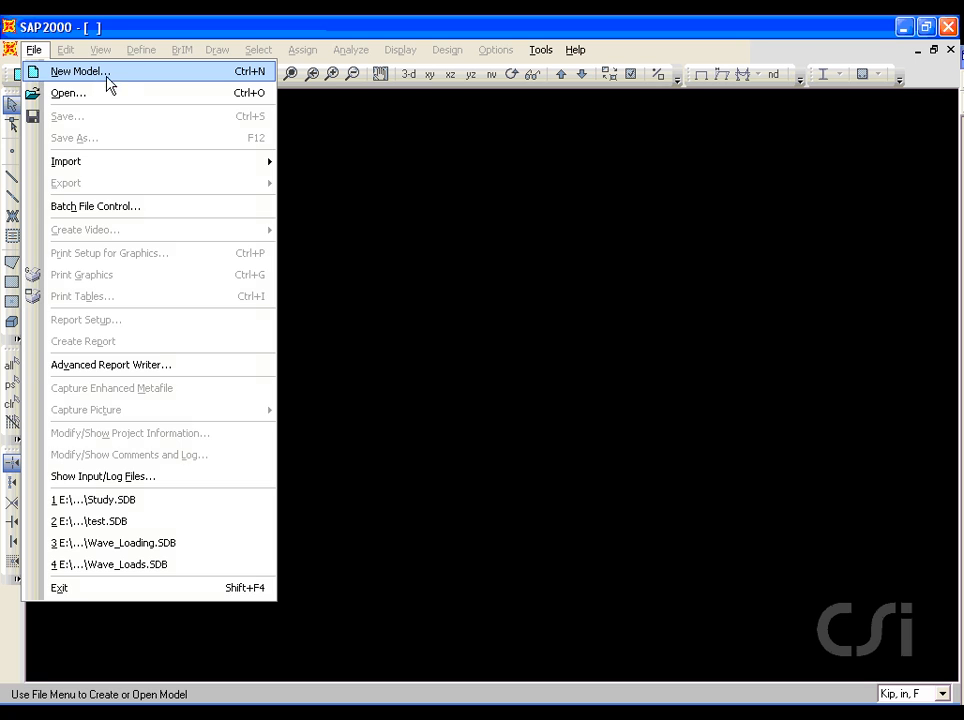
click(92, 79)
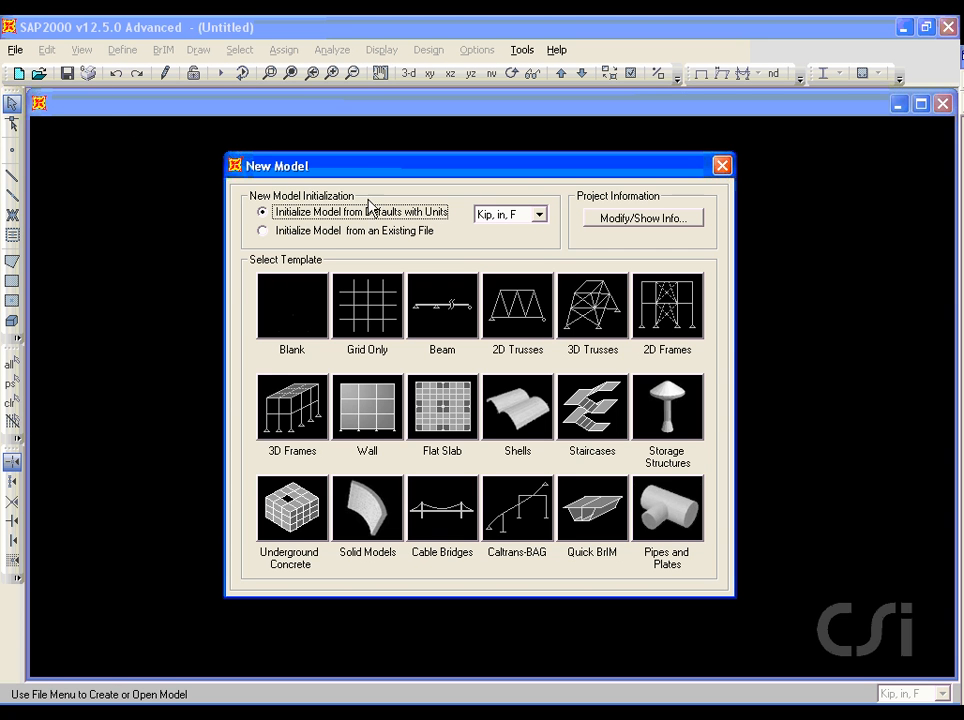
click(539, 214)
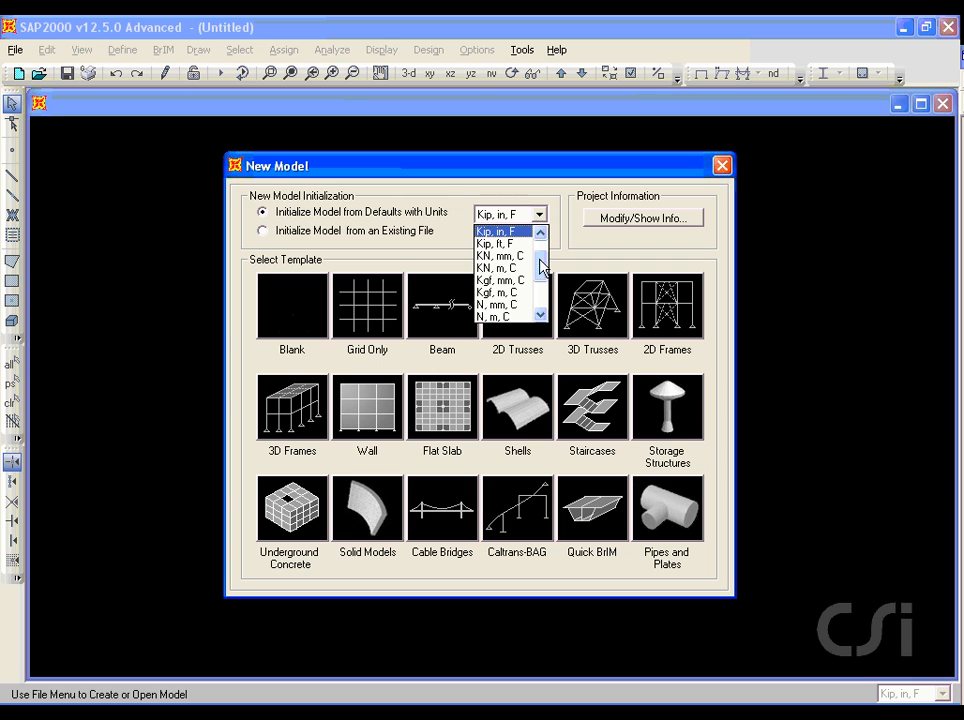
scroll(540, 245, up, 1)
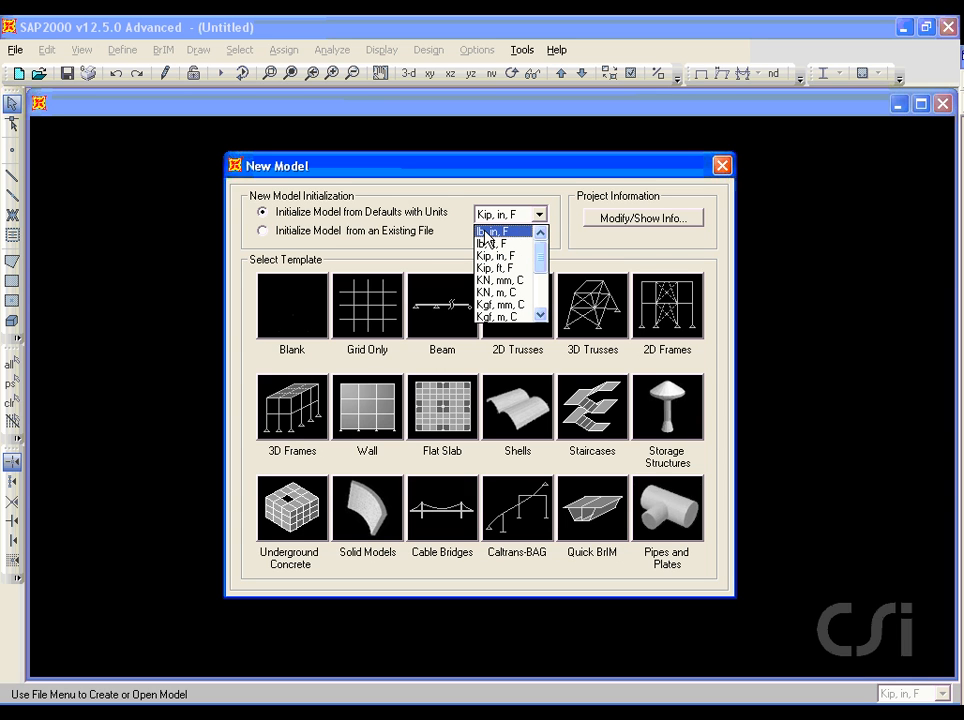
click(503, 231)
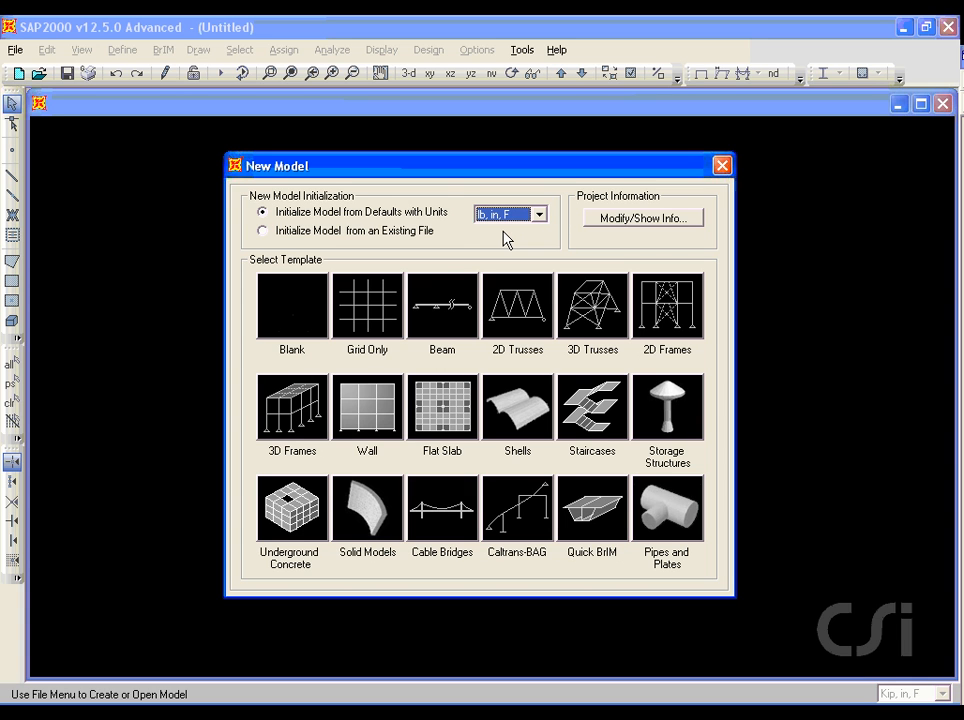
click(375, 318)
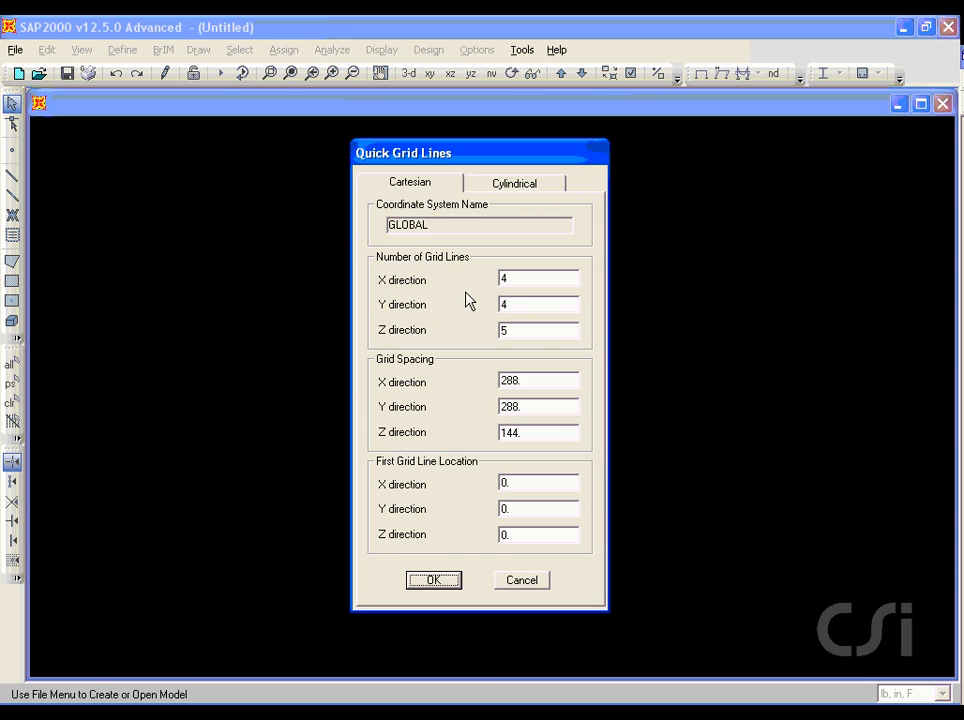
- Create a grid with 2 lines in each of X, Y and Z and 50ft Z spacing, and show the X-Z plane at Y=0
double_click(510, 278)
text(2)
double_click(510, 303)
text(2)
double_click(511, 329)
text(2)
double_click(512, 432)
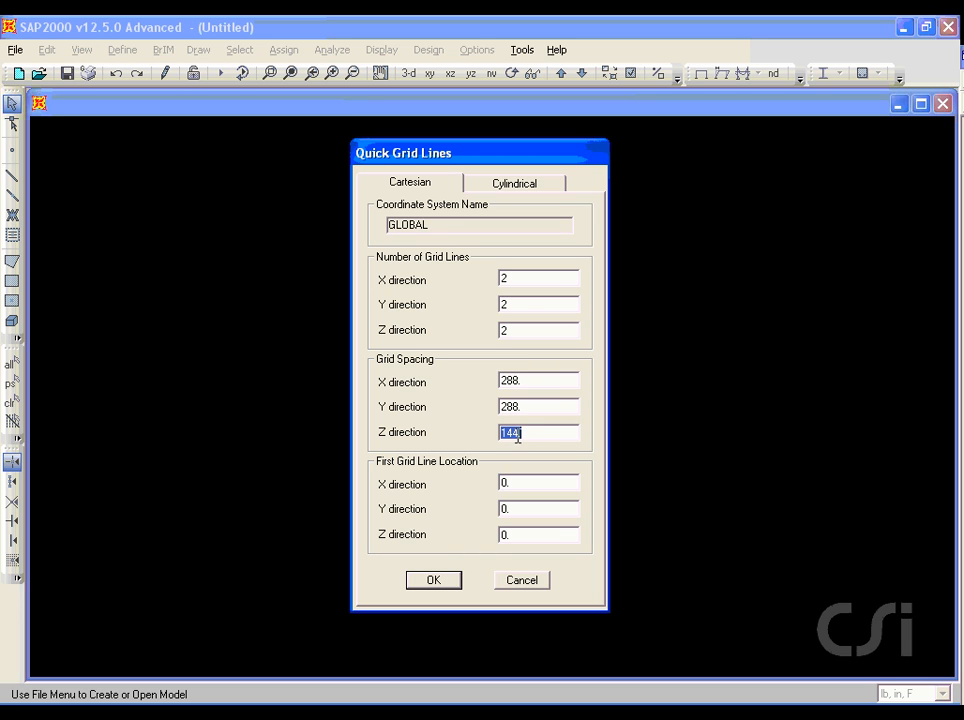
text(50ft)
key(Return)
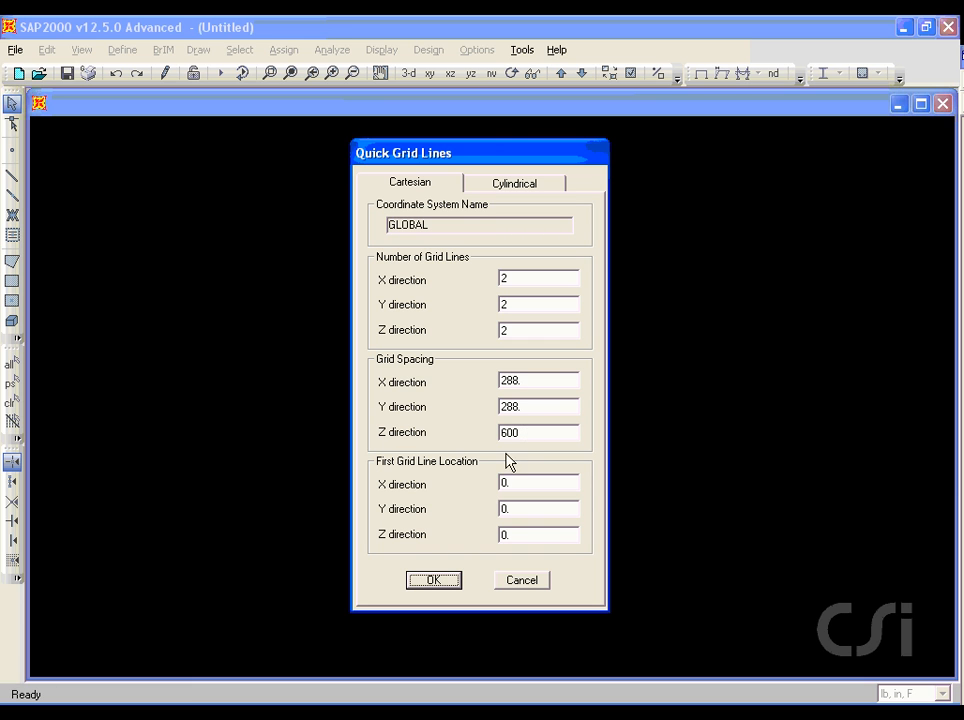
click(443, 582)
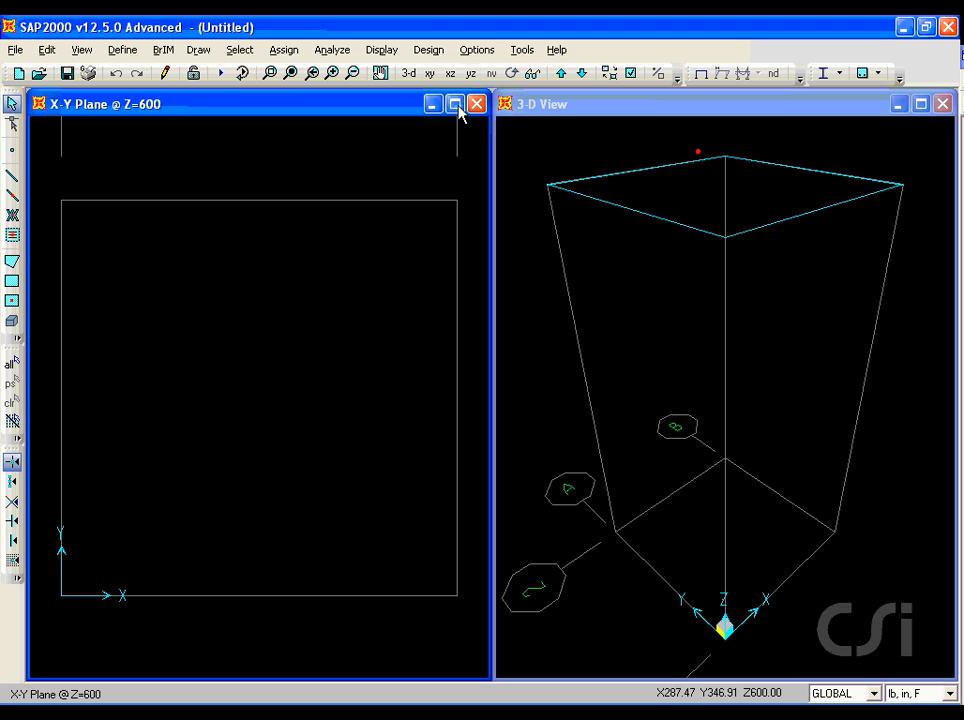
click(451, 74)
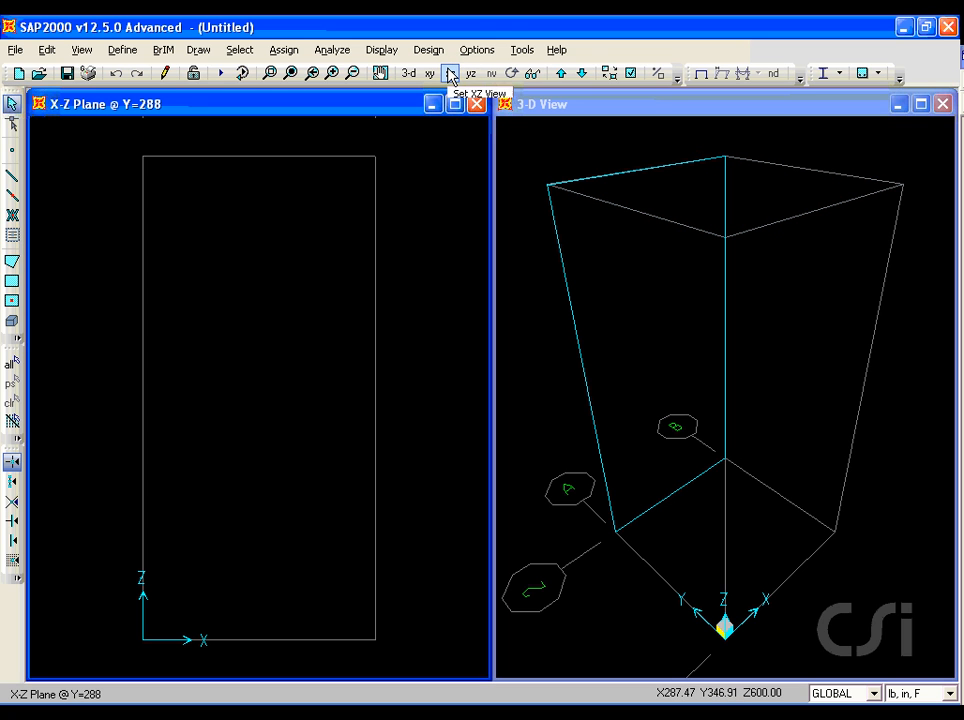
click(558, 74)
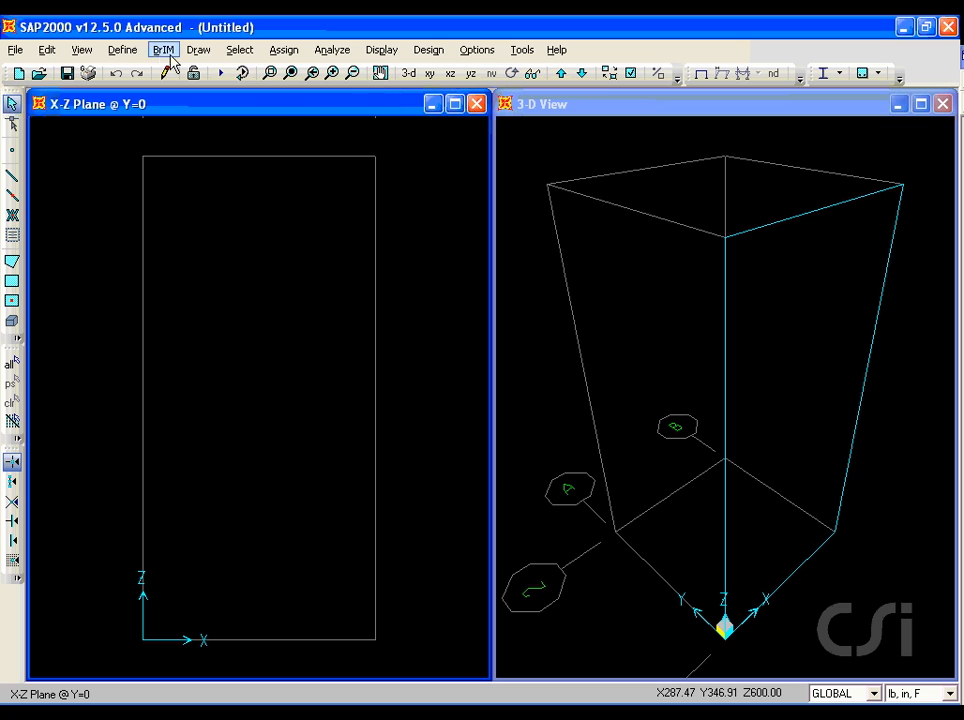
- Add a new steel material named POLE_Steel
click(124, 50)
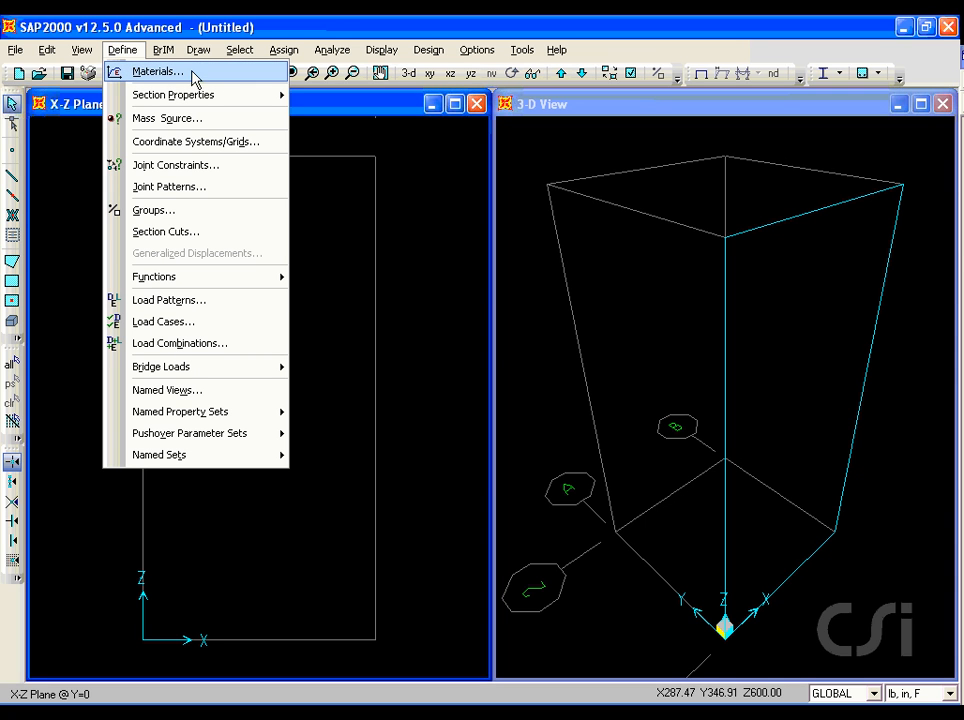
click(158, 72)
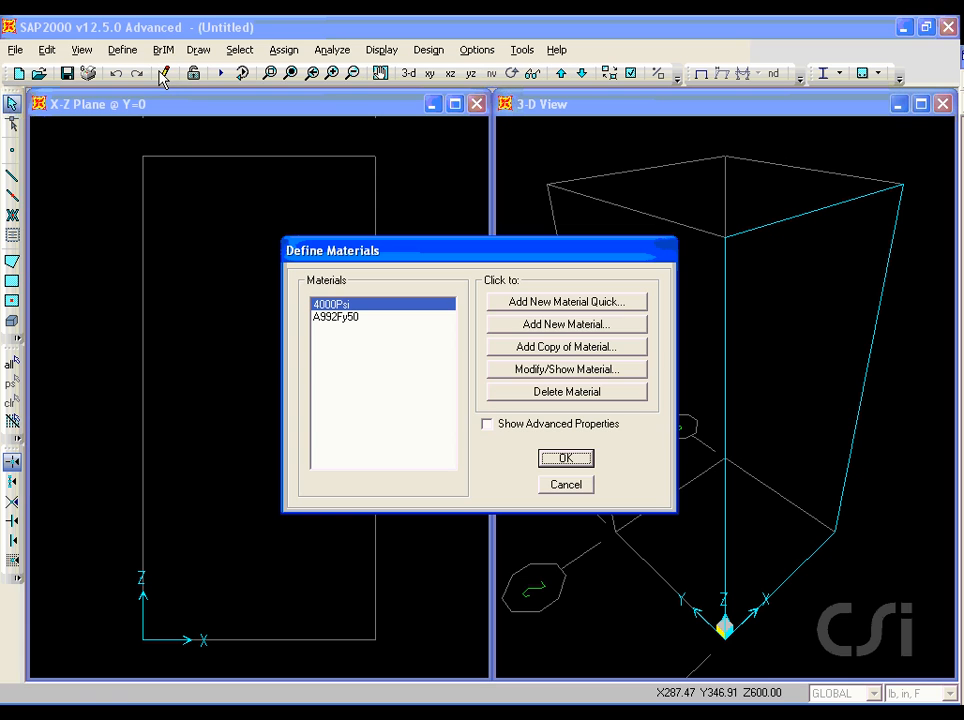
click(540, 335)
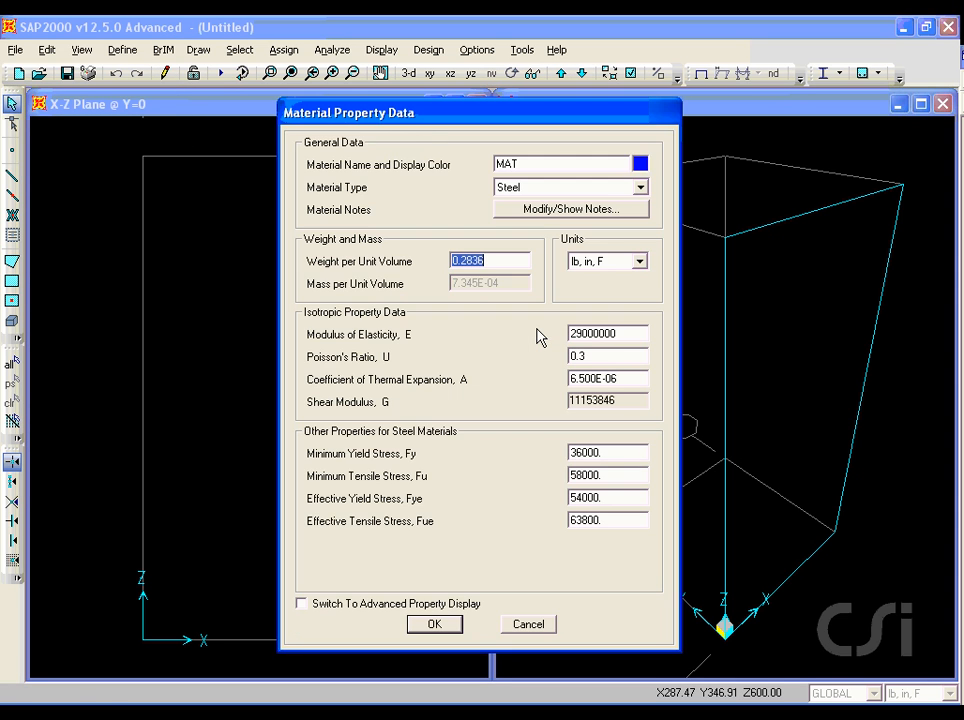
double_click(521, 162)
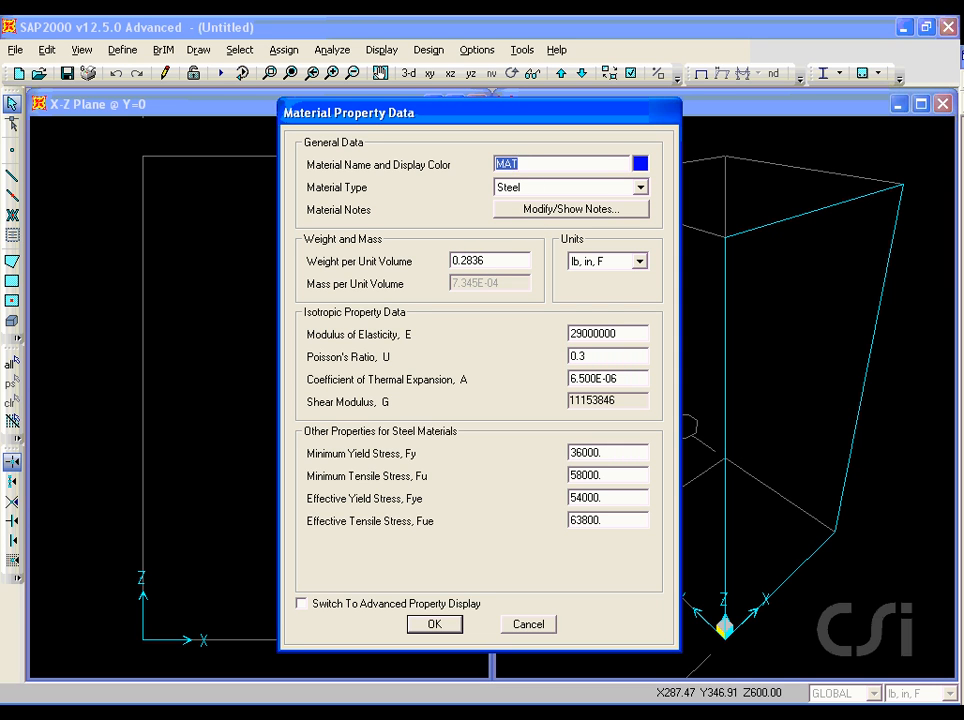
text(POLE_Steel)
- Set the material's weight per unit volume to .28 and its modulus of elasticity to 30000000, and accept the material definition
click(489, 260)
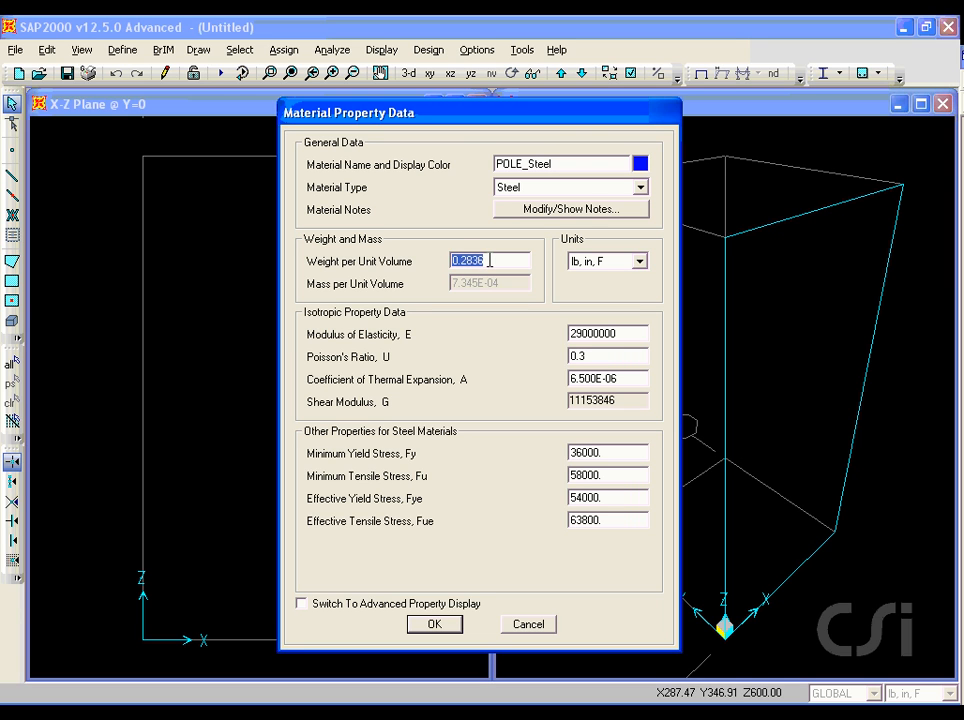
text(.28)
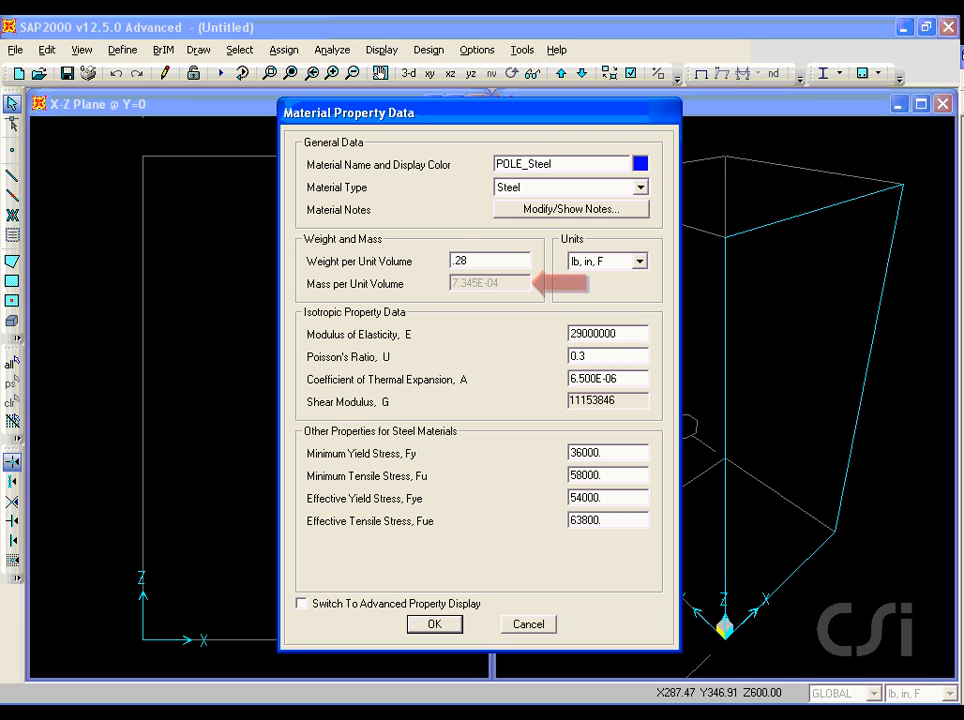
key(Tab)
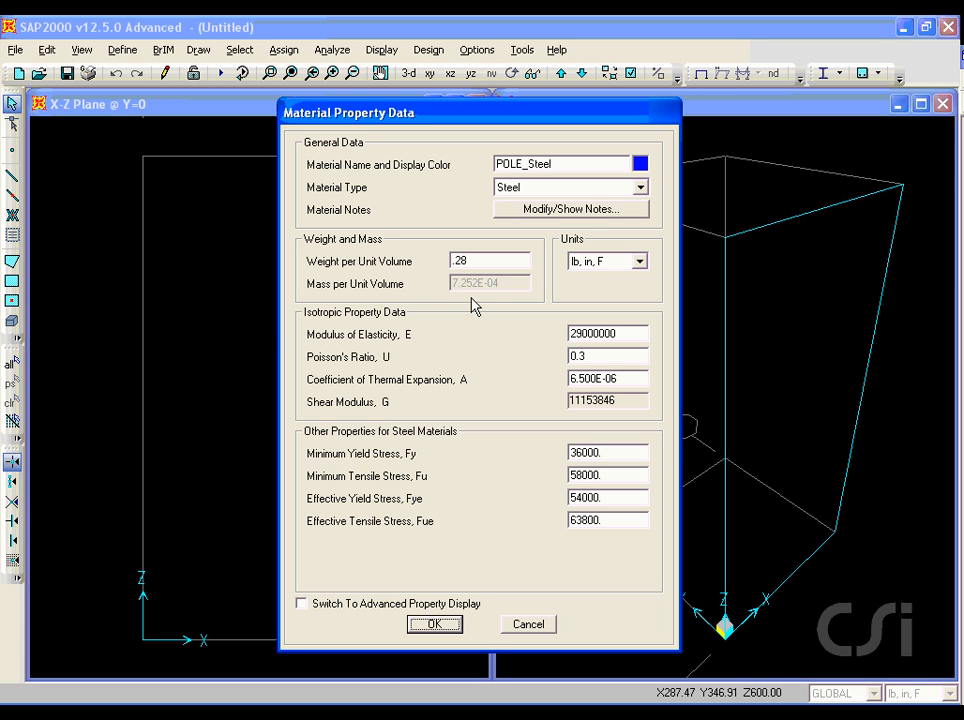
double_click(579, 335)
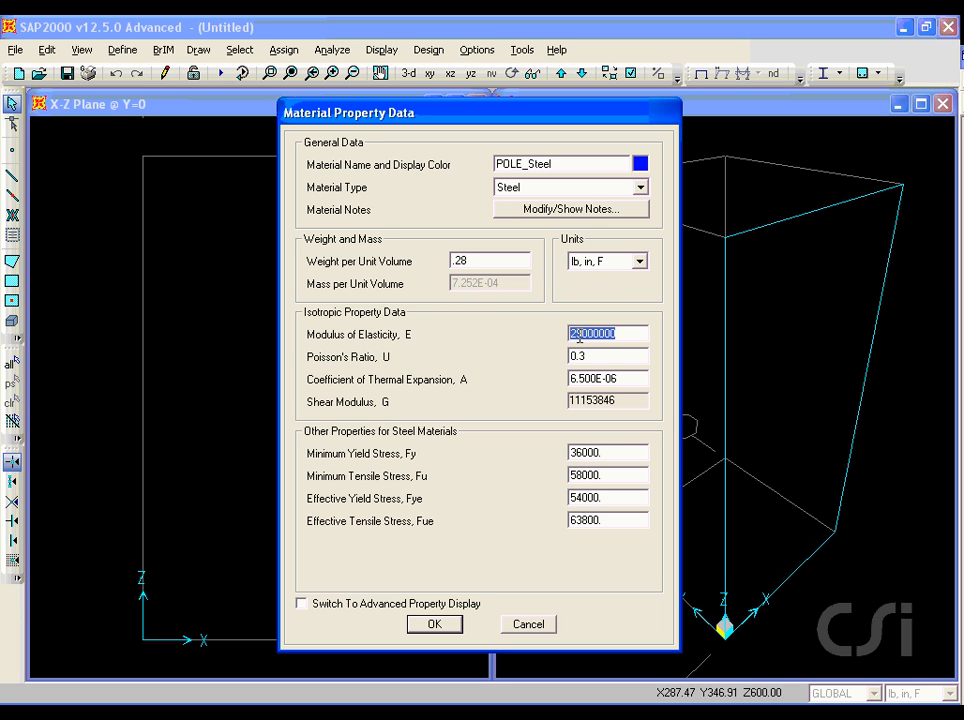
text(30000000)
click(437, 622)
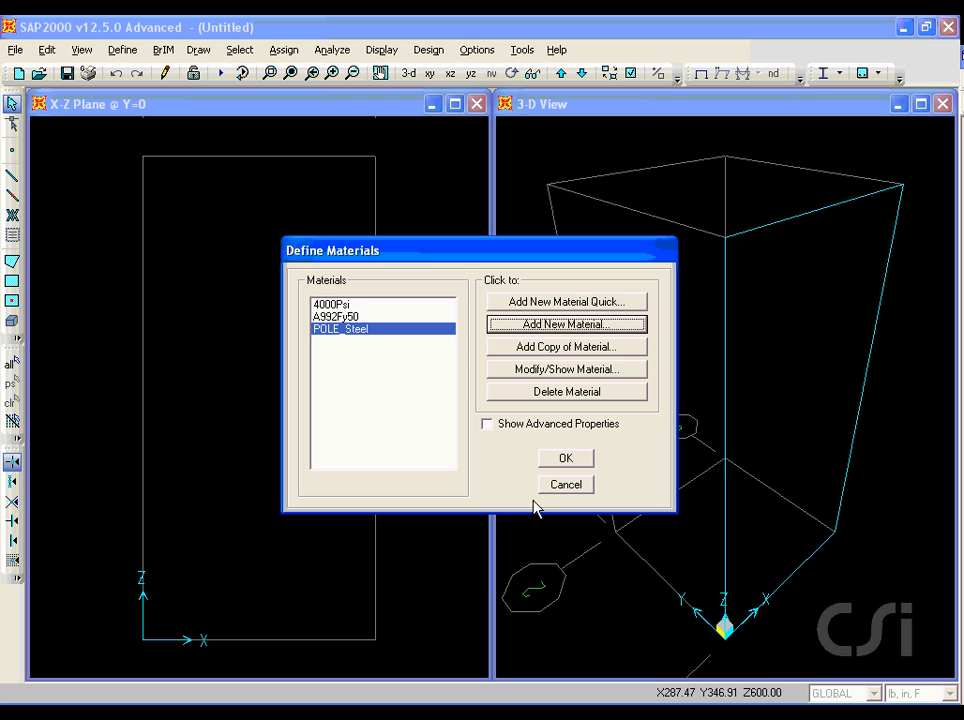
click(563, 462)
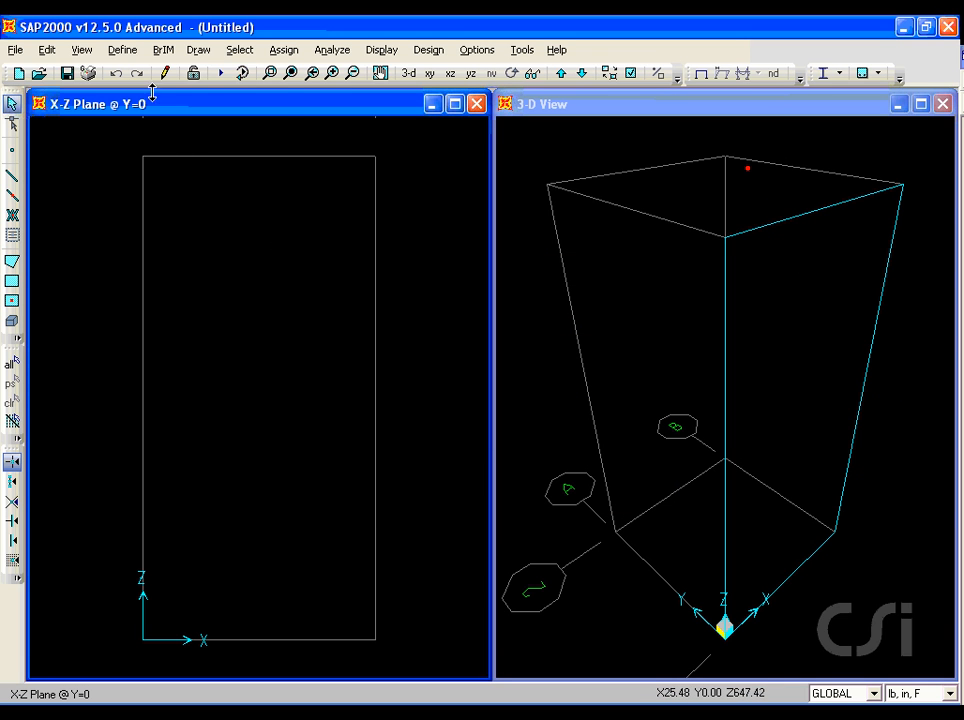
- Add a new frame section property of type Other, using a General section
click(123, 52)
mouse_move(170, 95)
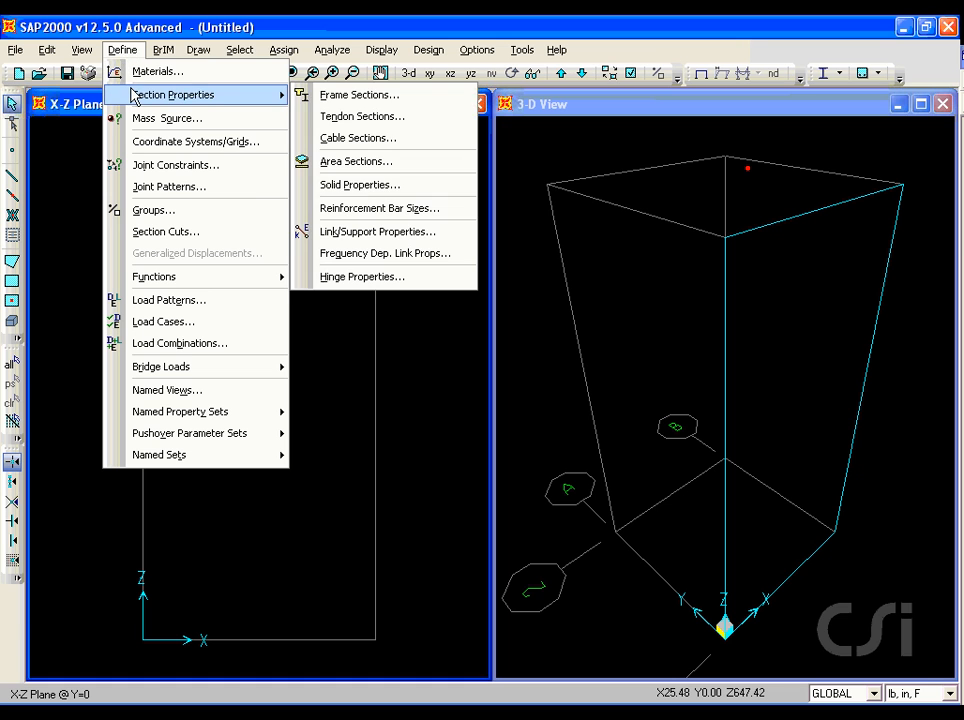
click(340, 96)
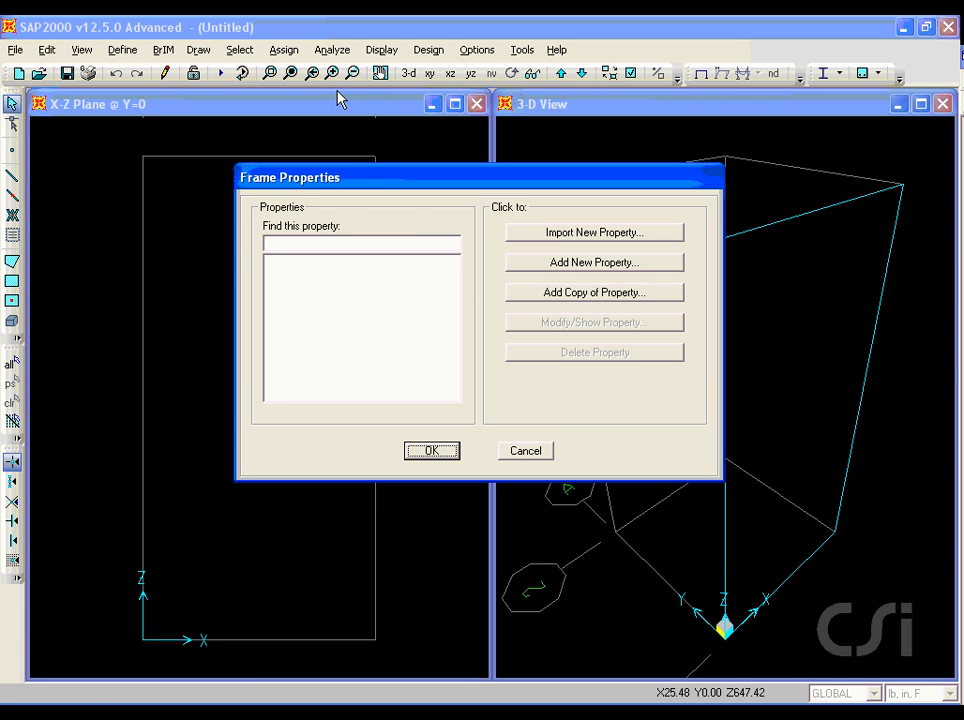
click(530, 264)
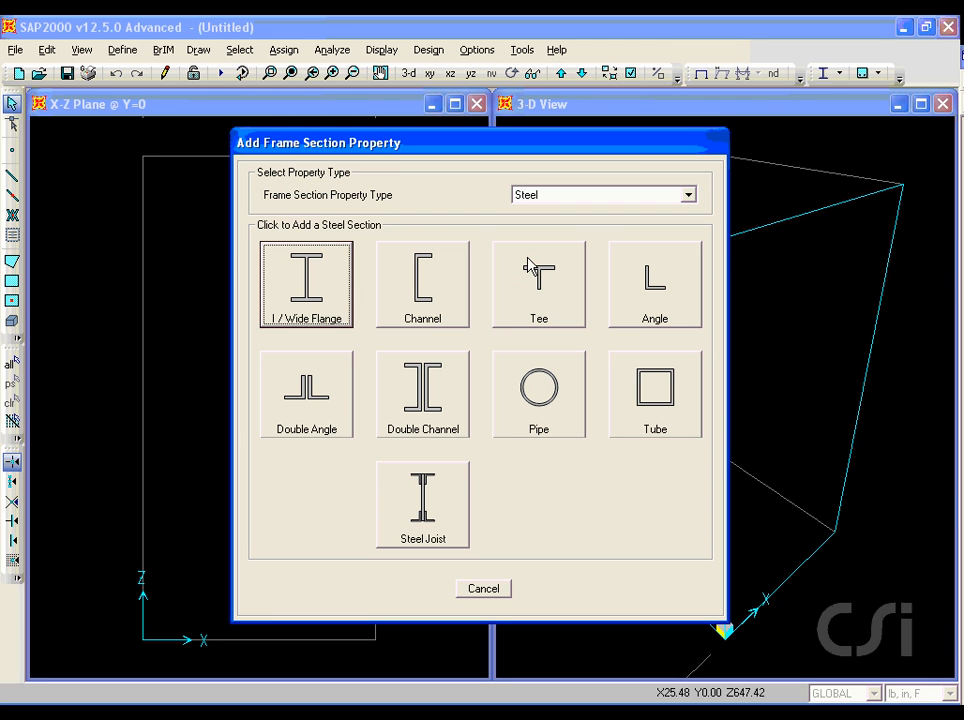
click(530, 200)
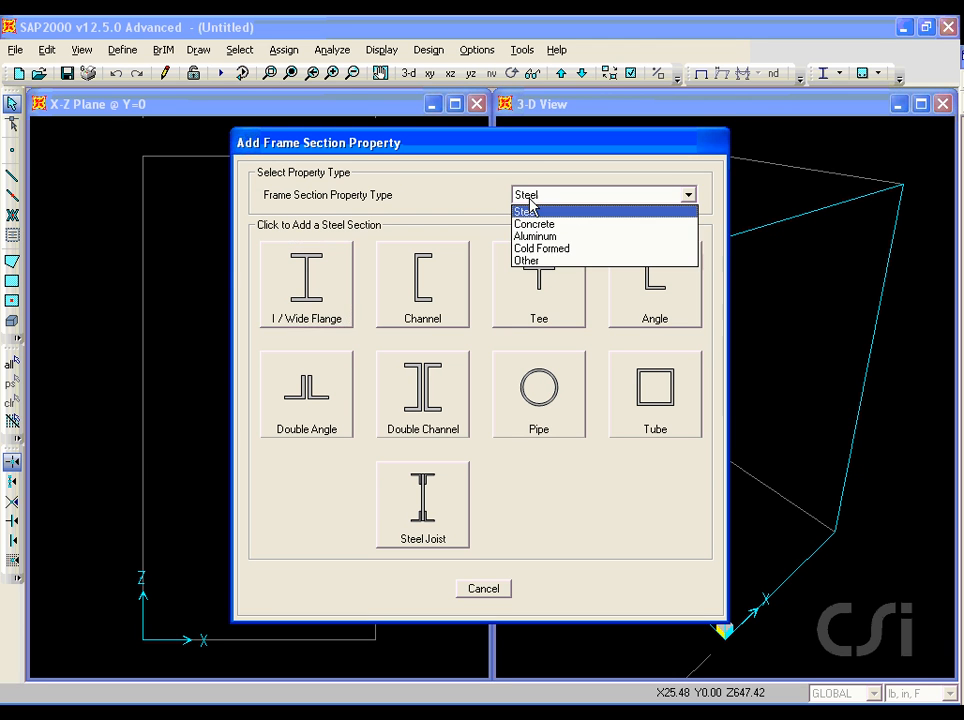
click(533, 261)
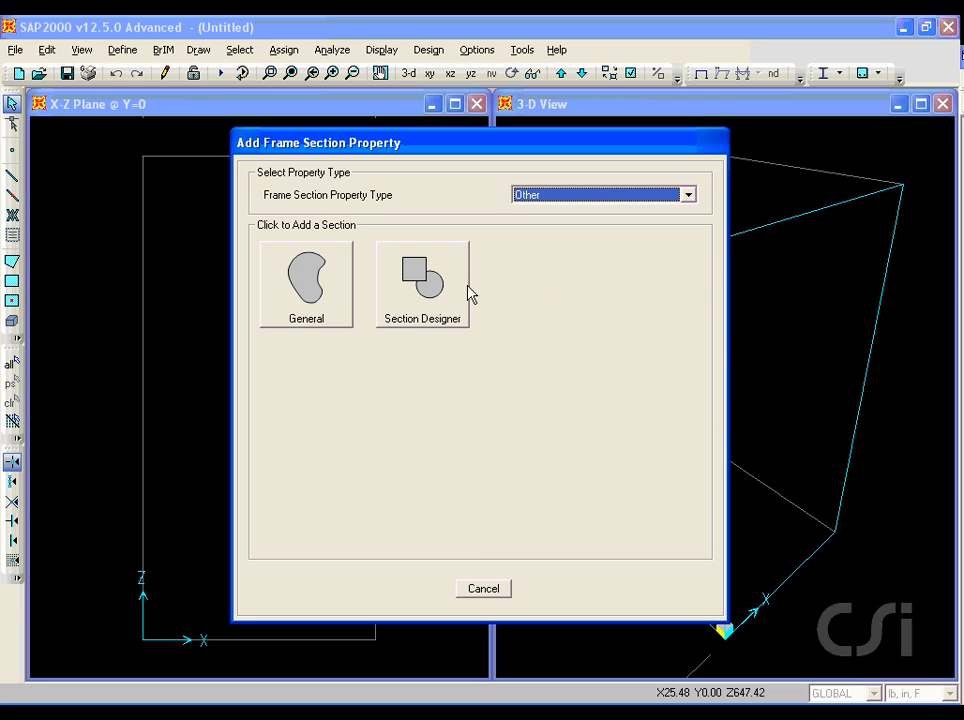
click(310, 308)
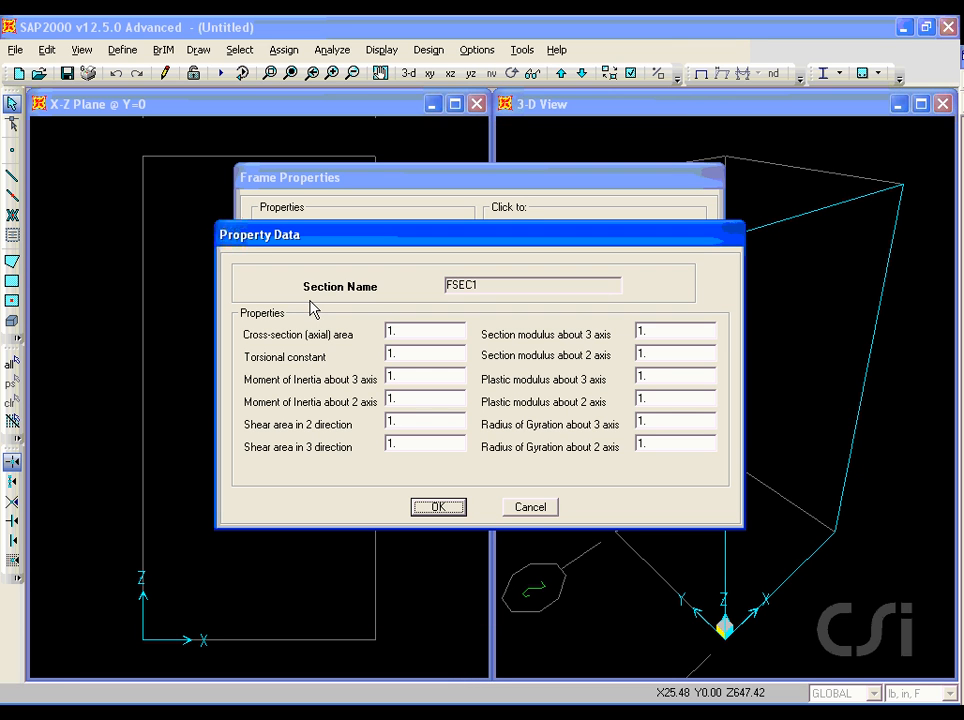
- Set the section's axial area to 10, both moments of inertia to 200 and both shear areas to 10
double_click(397, 330)
text(10)
double_click(398, 375)
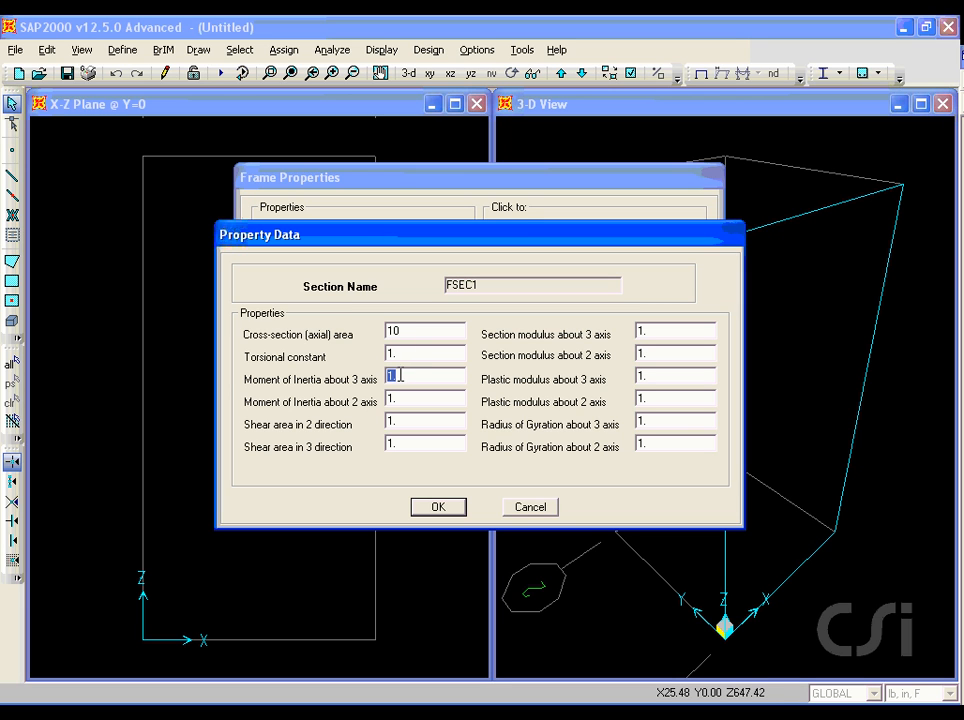
text(200)
double_click(401, 398)
text(200)
double_click(393, 421)
text(10)
double_click(393, 443)
text(10)
click(438, 509)
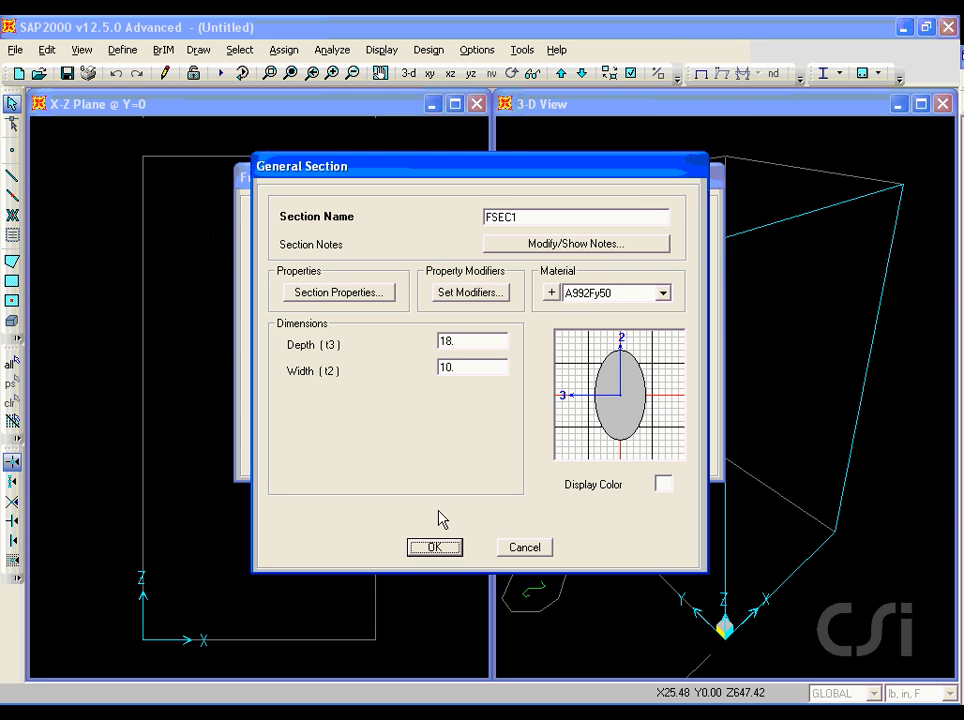
- Name the general section POLE, assign it the POLE_Steel material and accept the frame properties
click(505, 218)
double_click(505, 218)
text(POLE)
click(612, 300)
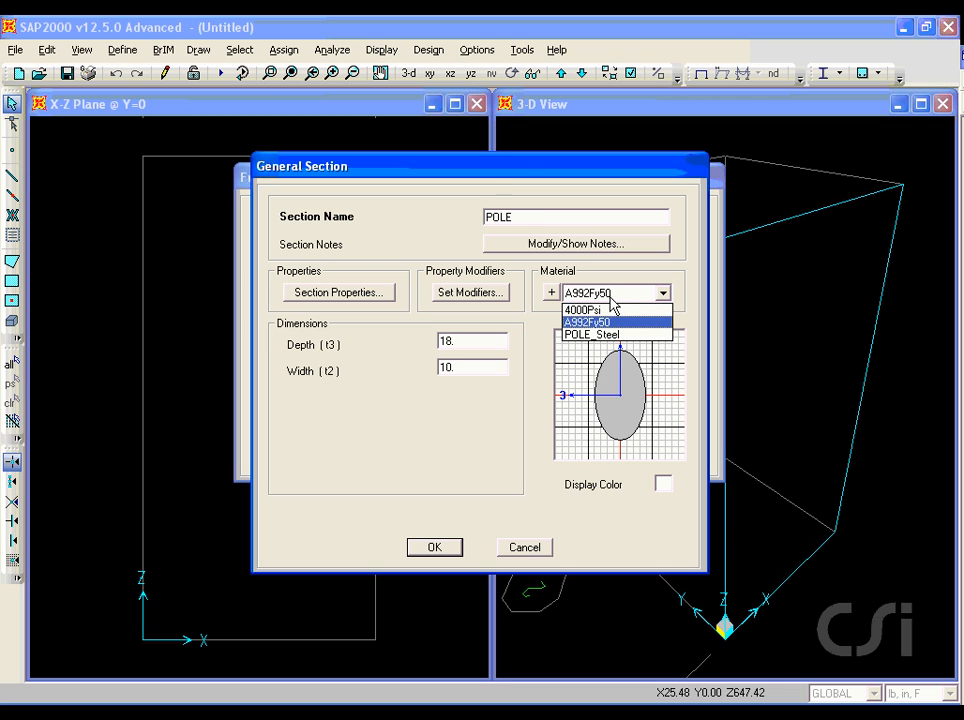
click(604, 335)
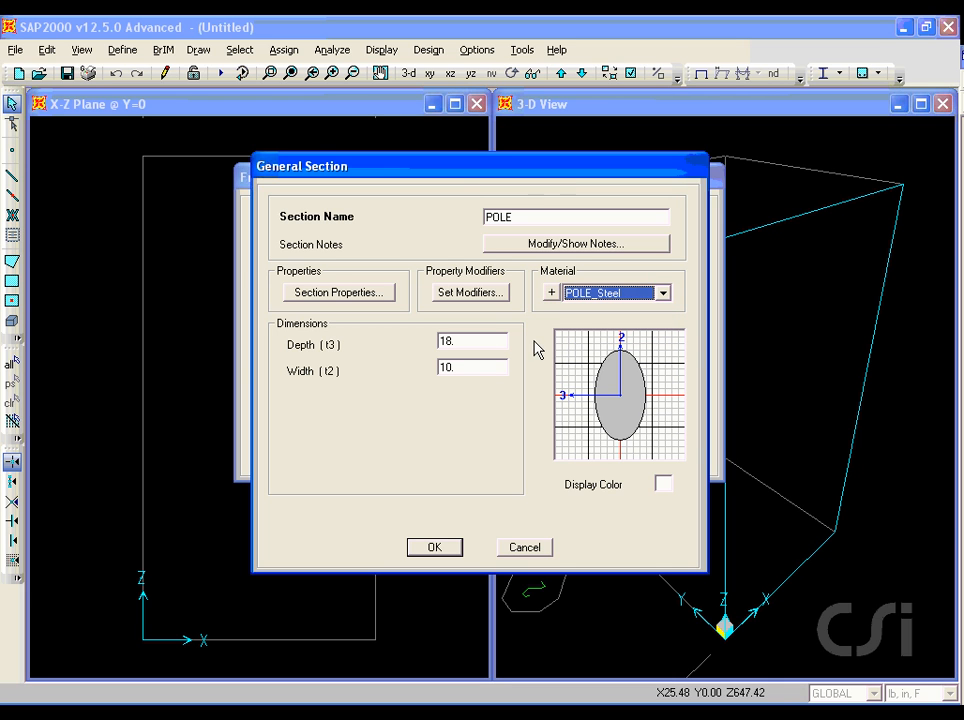
click(436, 549)
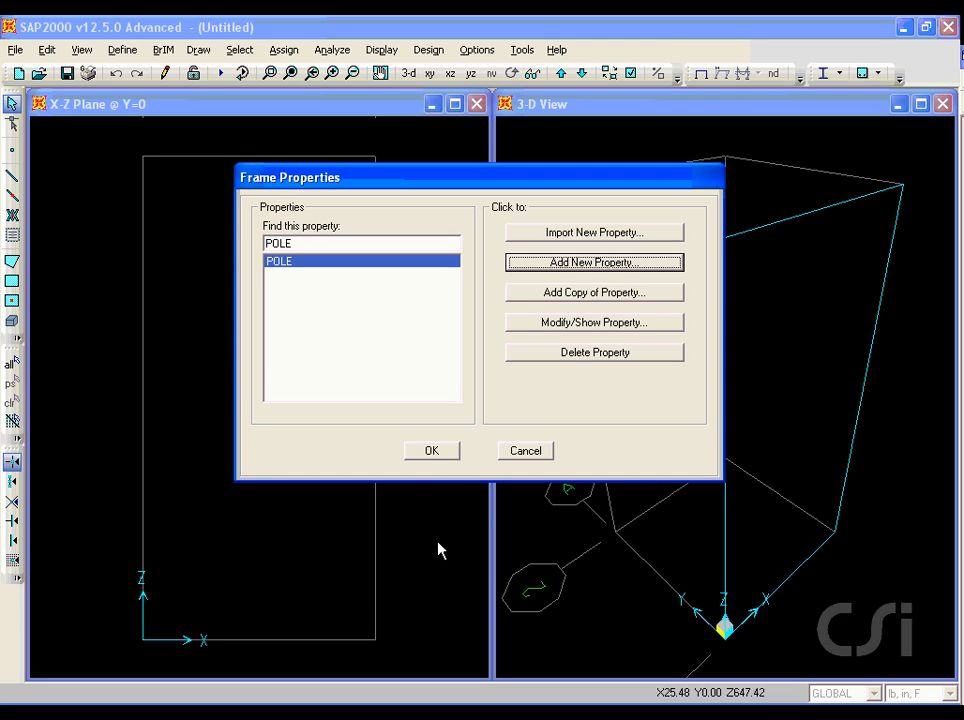
click(432, 451)
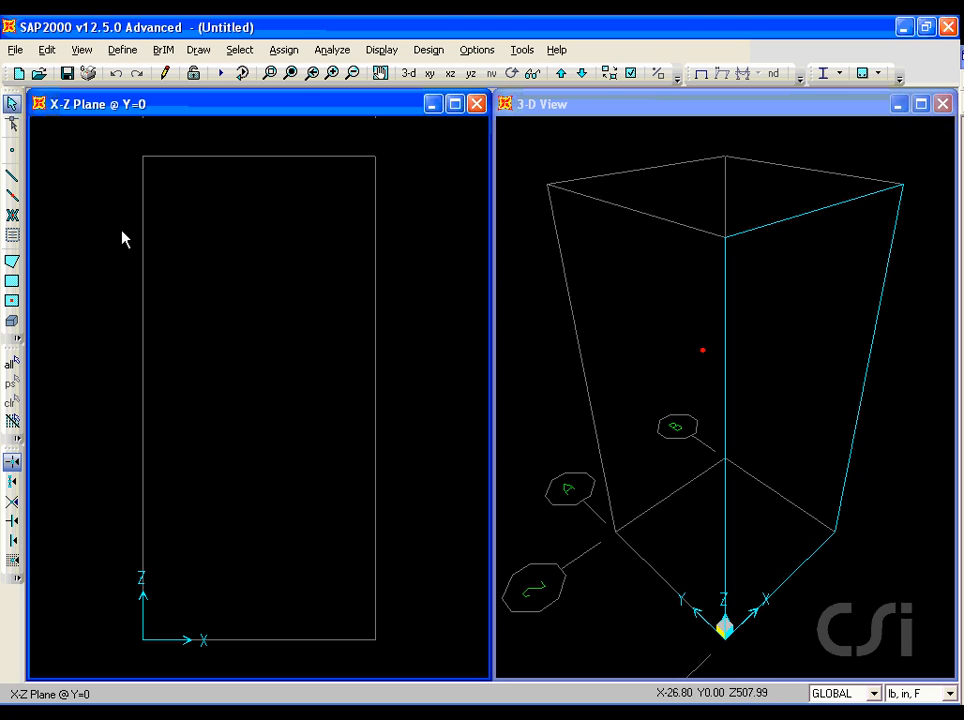
- Draw a straight frame member with the POLE section from the top to the base of the X=0 grid line in the X-Z view
click(13, 177)
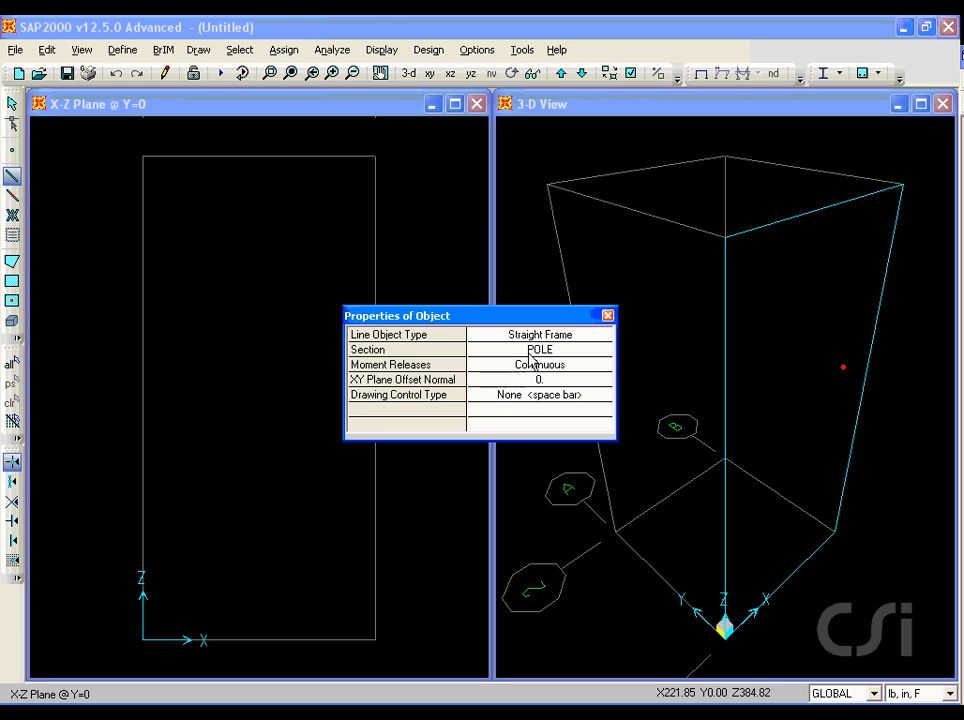
drag(516, 320, 570, 245)
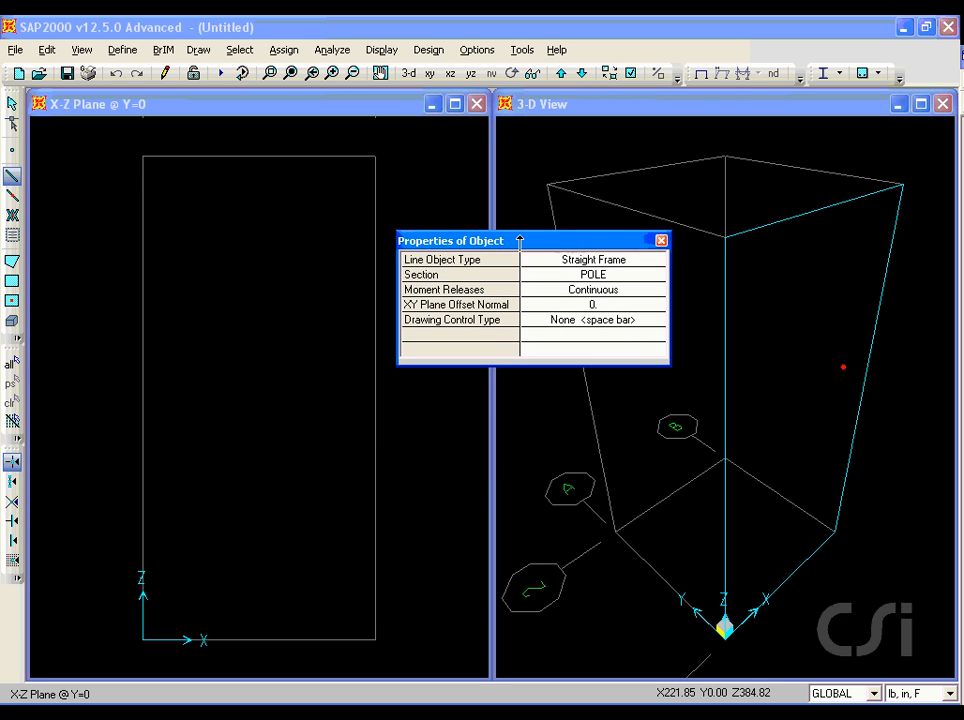
click(142, 157)
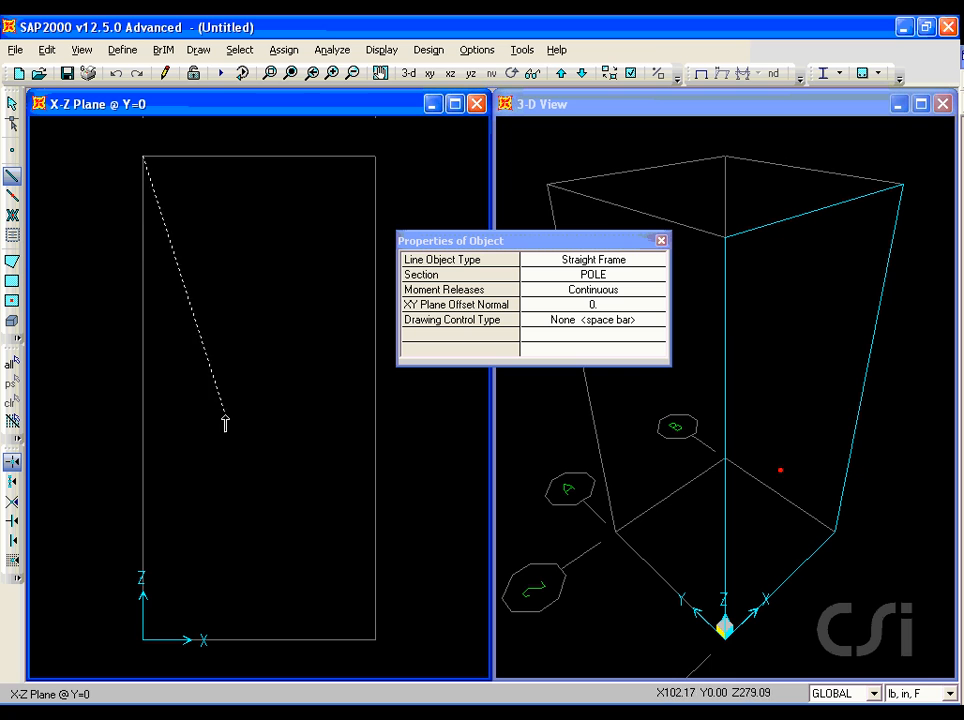
click(143, 637)
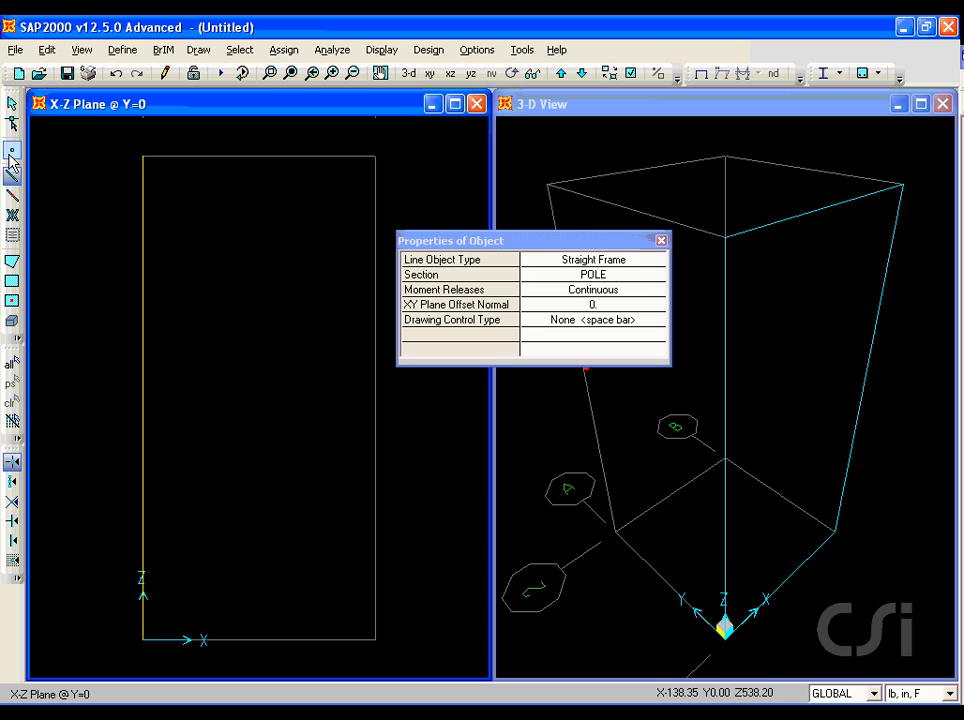
click(12, 104)
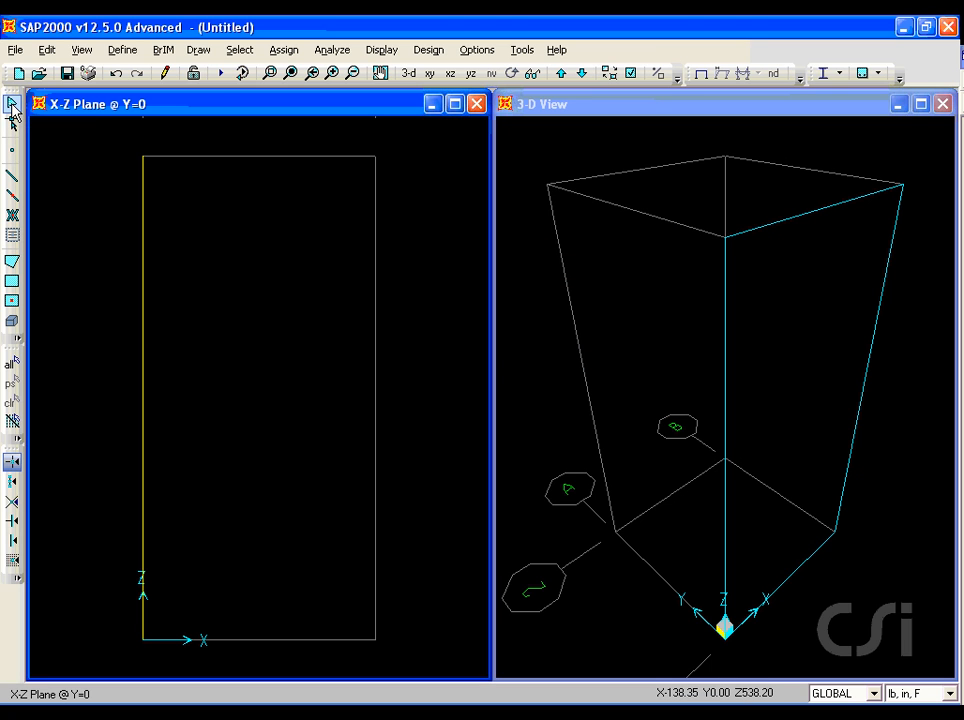
- Divide the drawn pole member into 5 equal frames
click(143, 296)
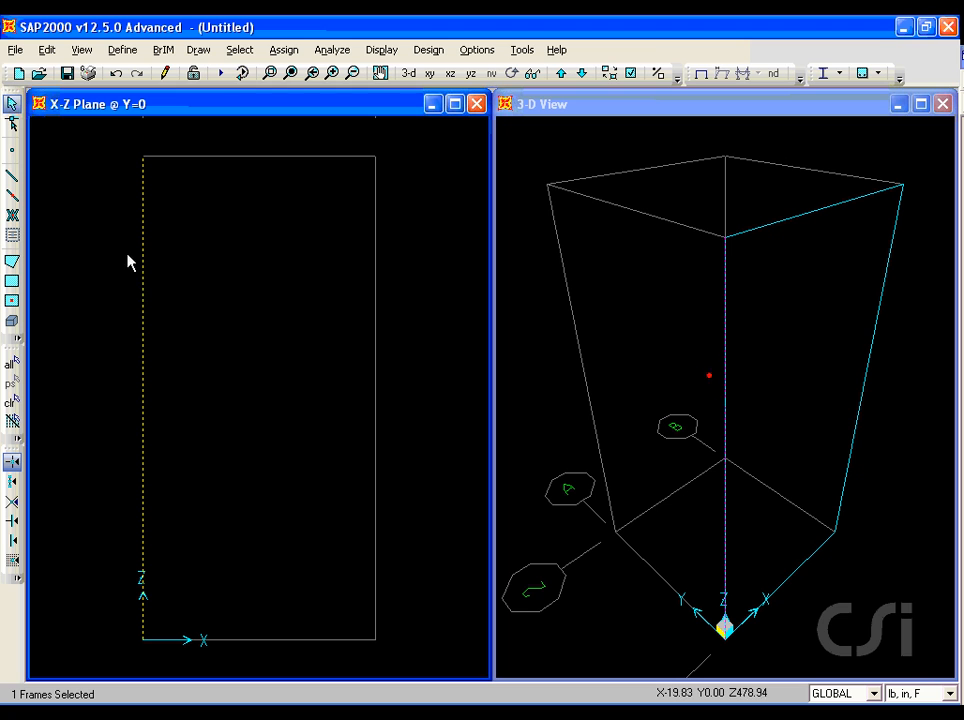
click(47, 51)
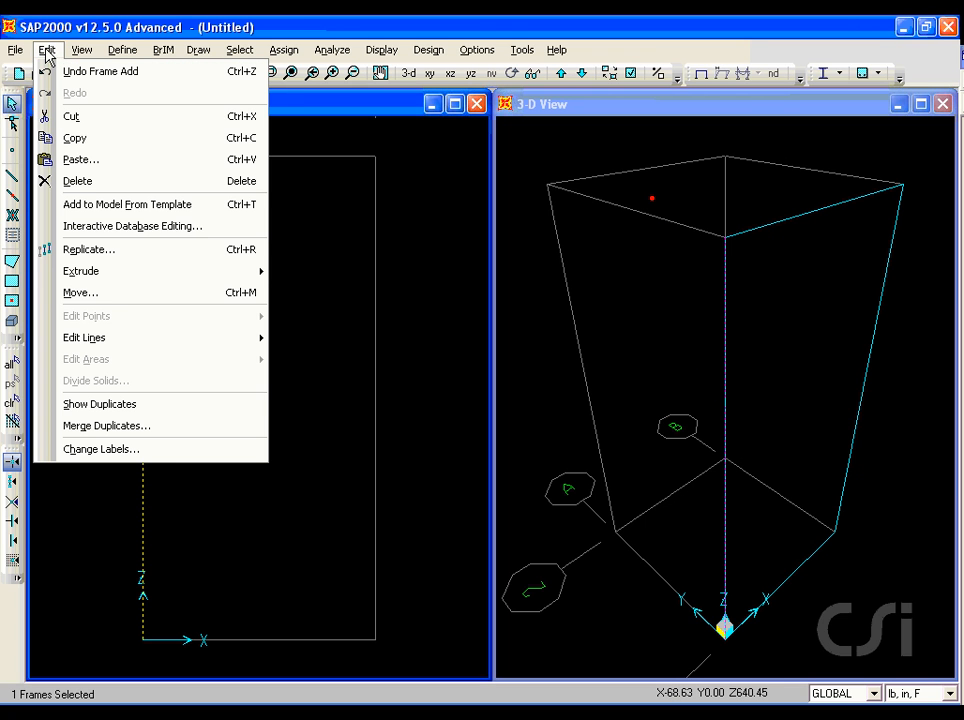
mouse_move(183, 340)
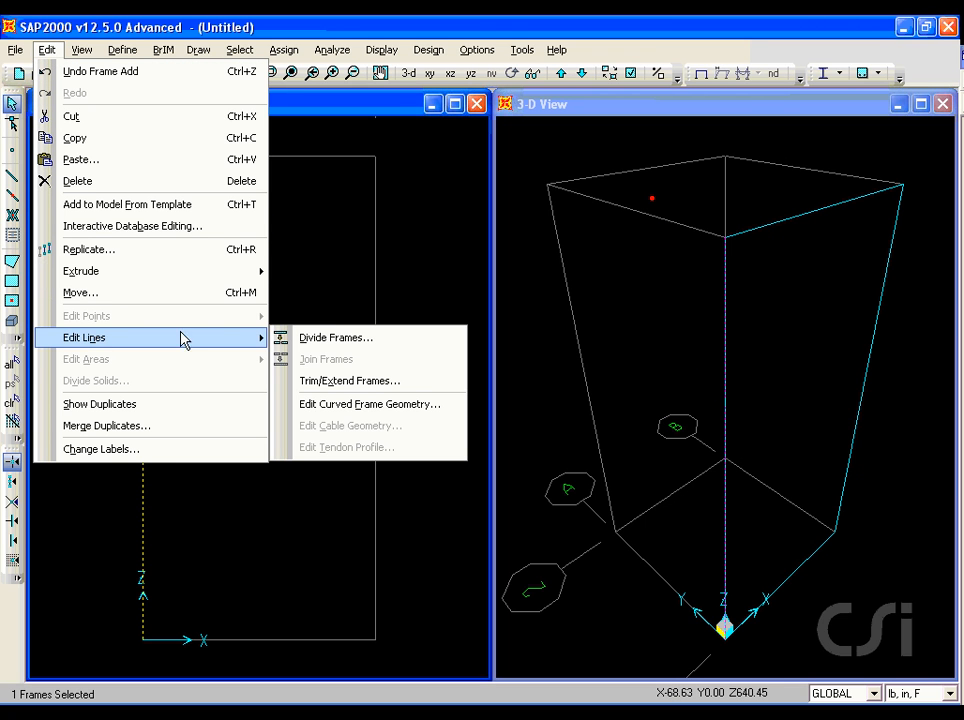
click(306, 338)
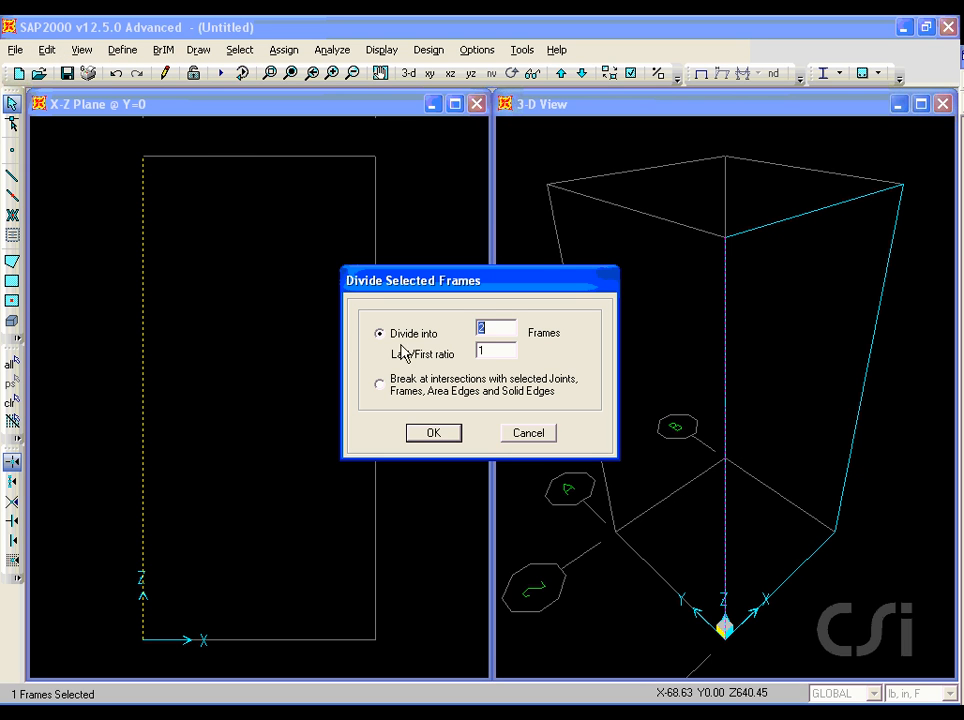
click(488, 327)
click(435, 436)
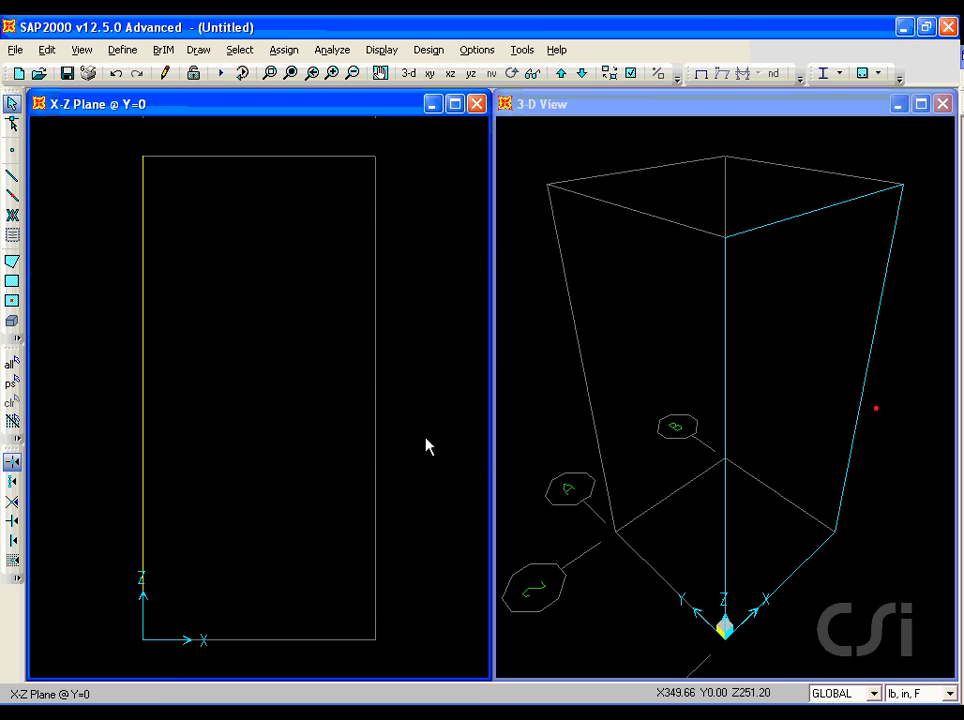
- Assign a fully fixed restraint, with all translations and rotations restrained, to the joint at the pole's base
click(147, 638)
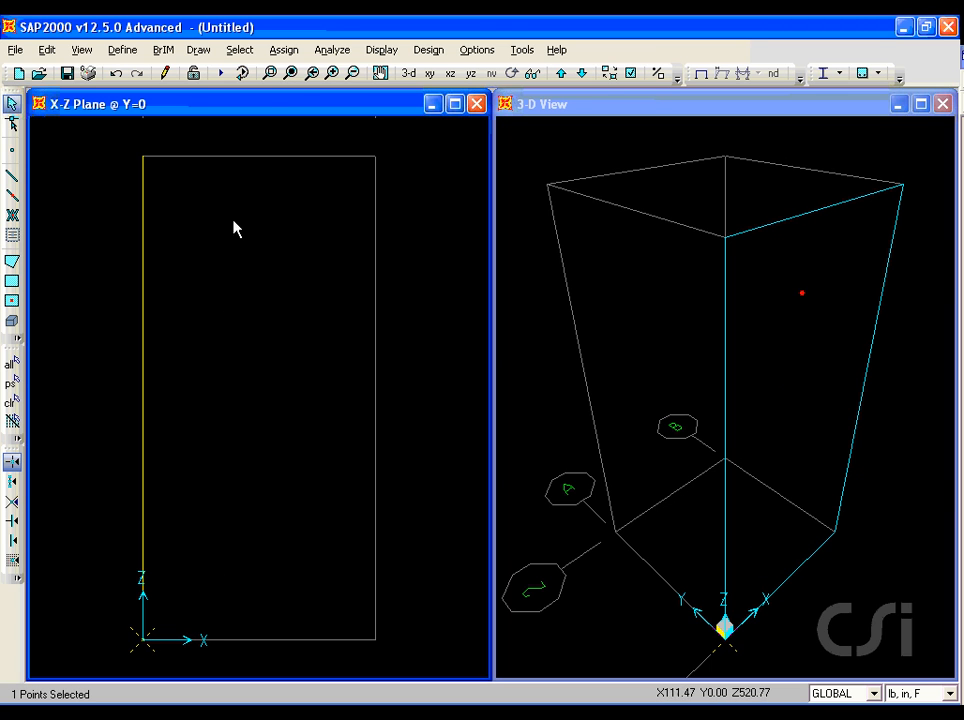
click(284, 50)
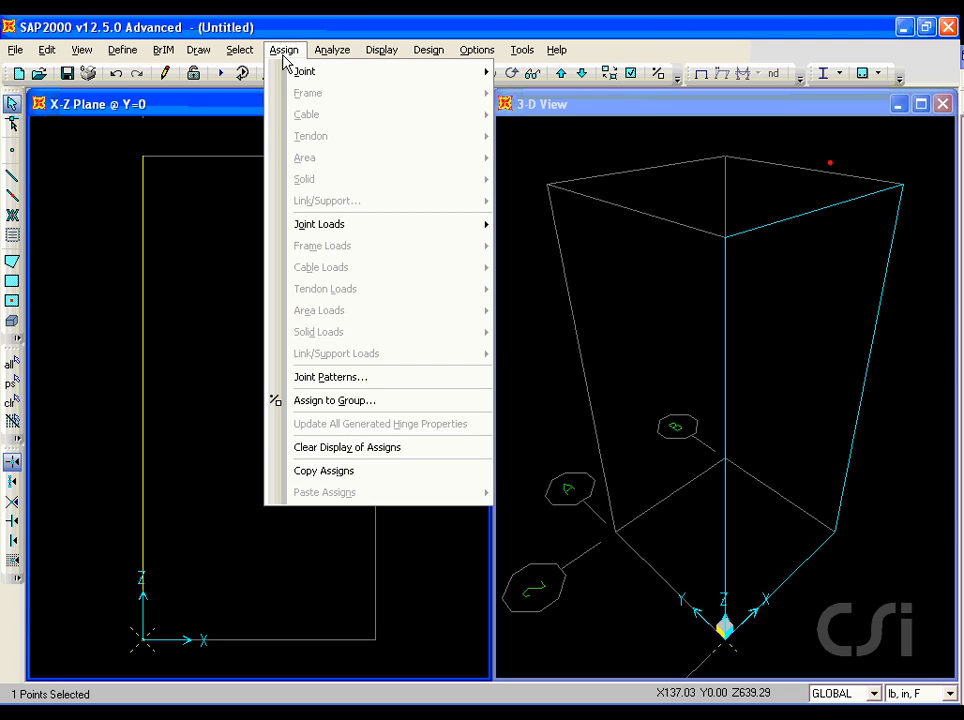
mouse_move(385, 72)
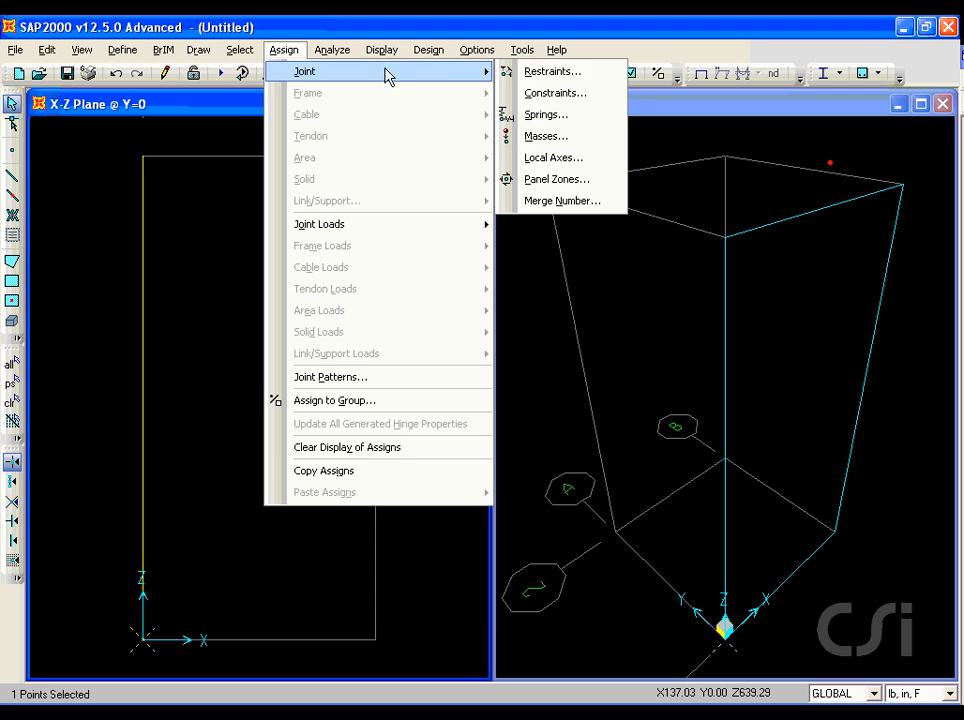
click(545, 72)
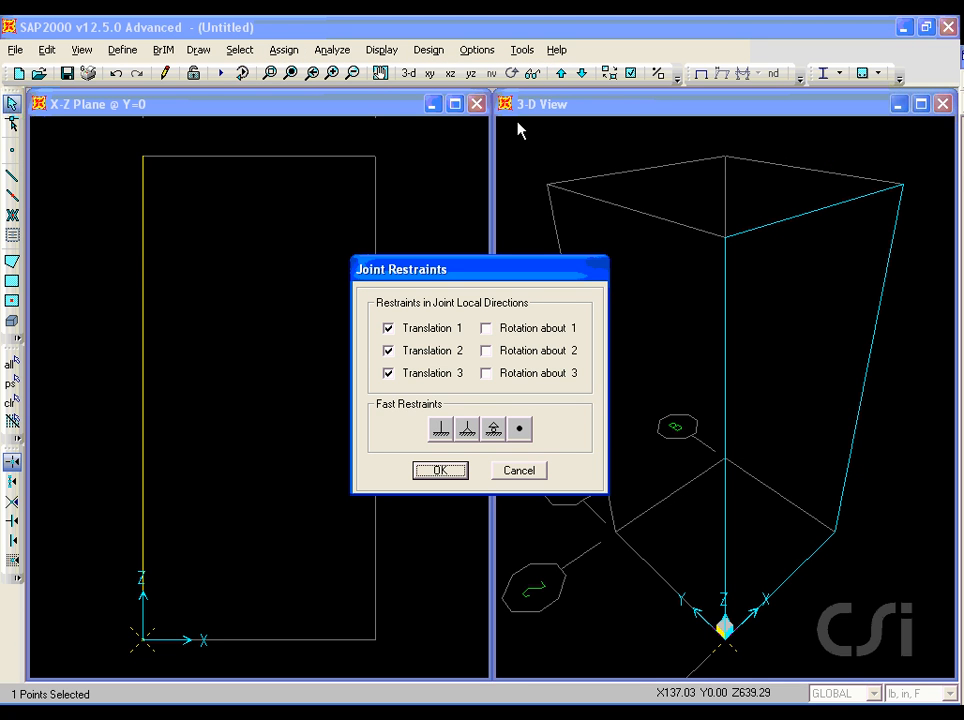
click(441, 430)
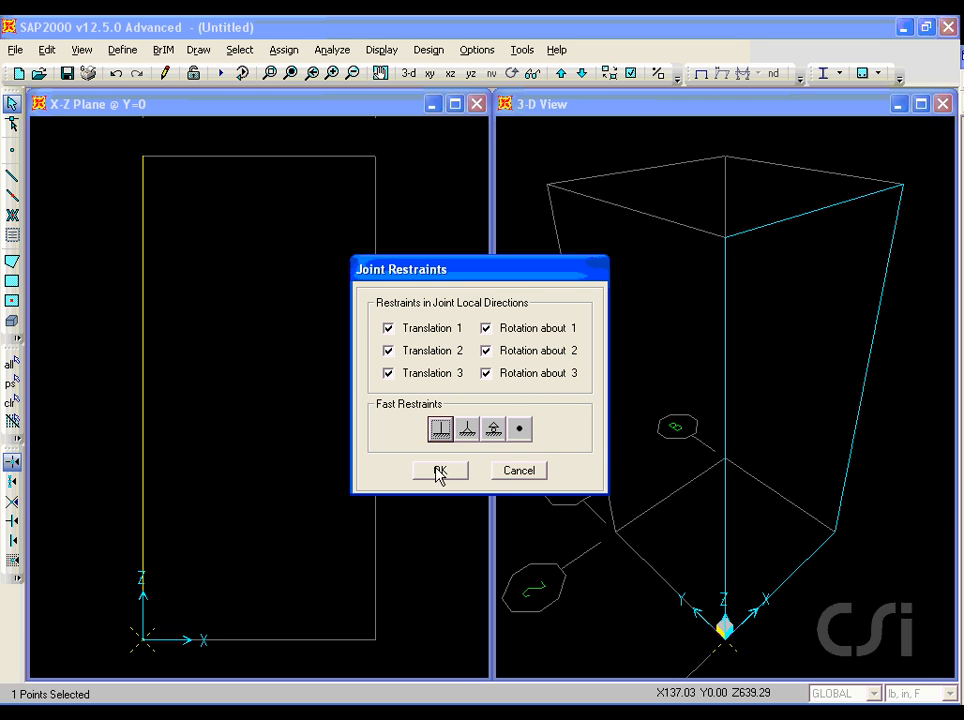
click(437, 472)
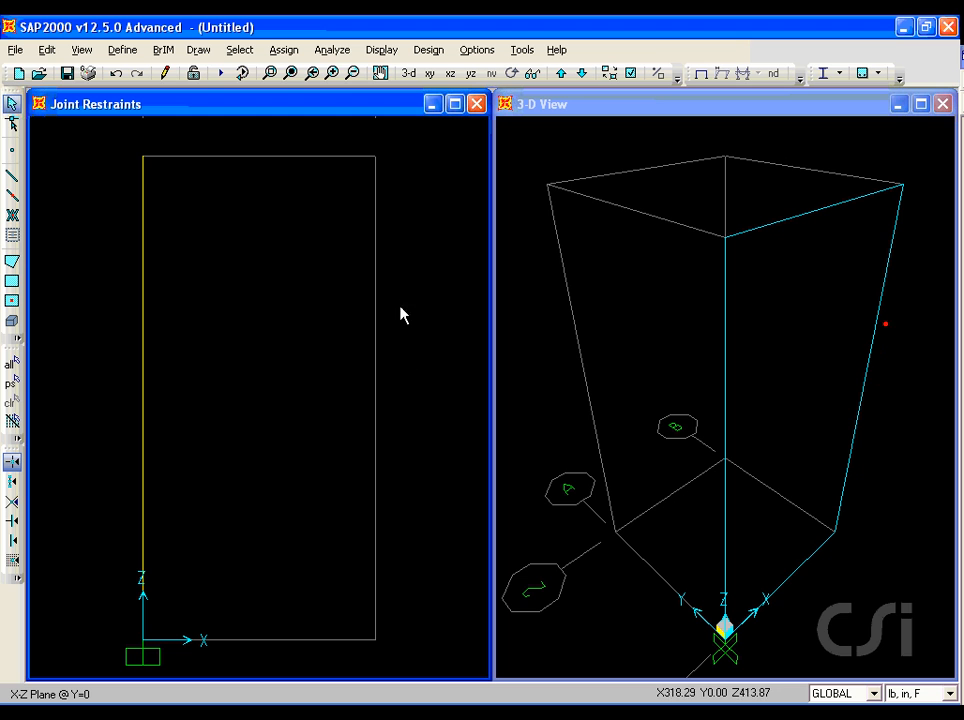
- Turn off the Invisible option for joints in the X-Z view's display options so the joints are drawn
click(631, 74)
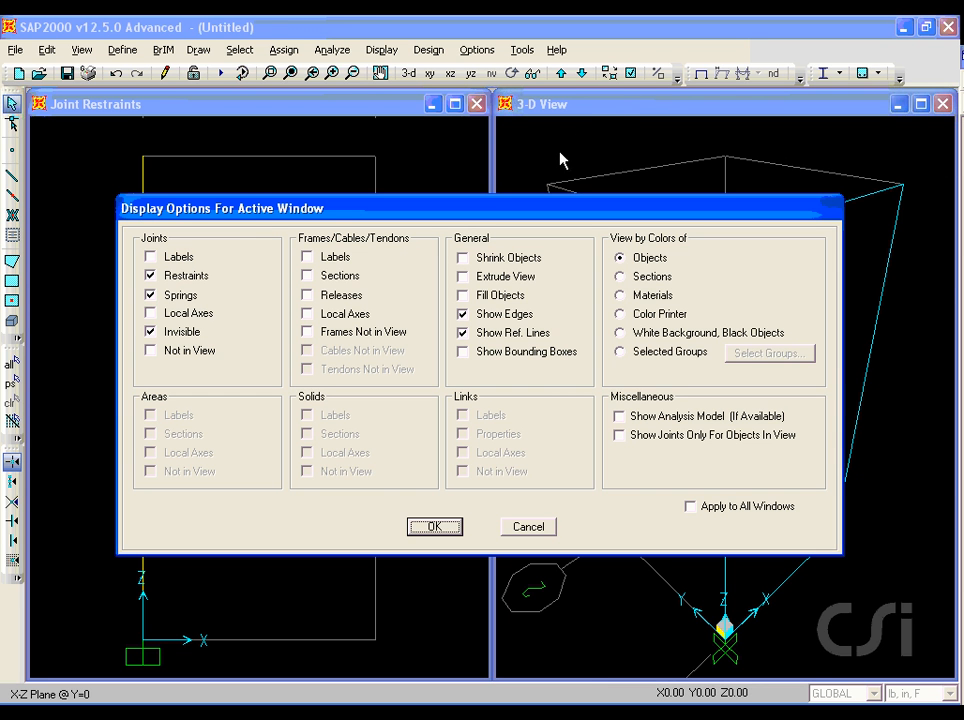
click(186, 333)
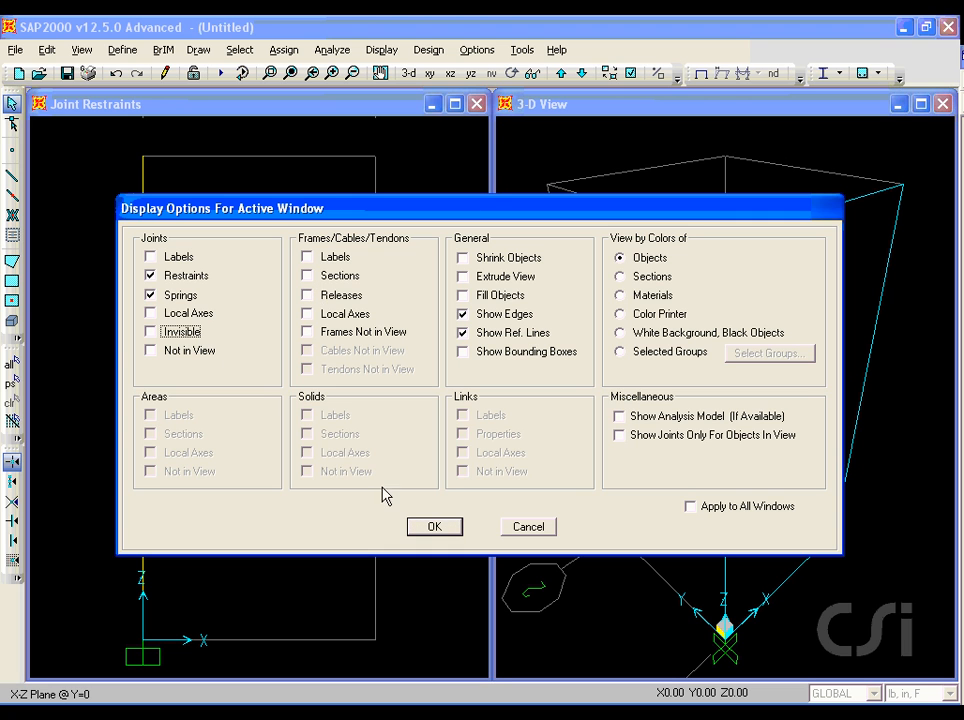
click(437, 530)
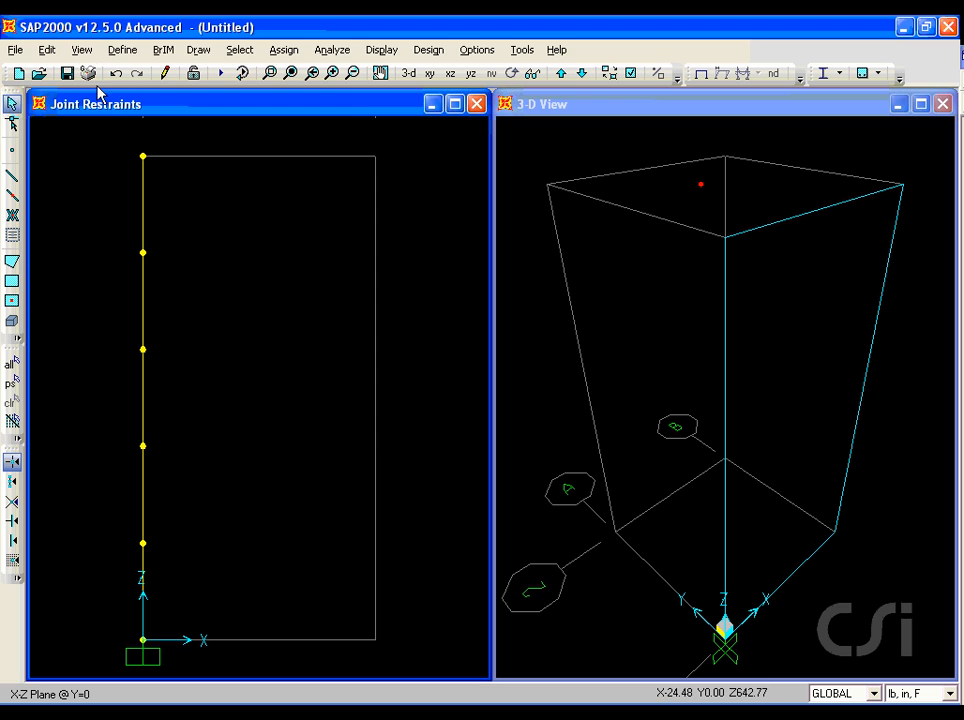
- Hide the grid in both the X-Z plane view and the 3-D view
click(82, 50)
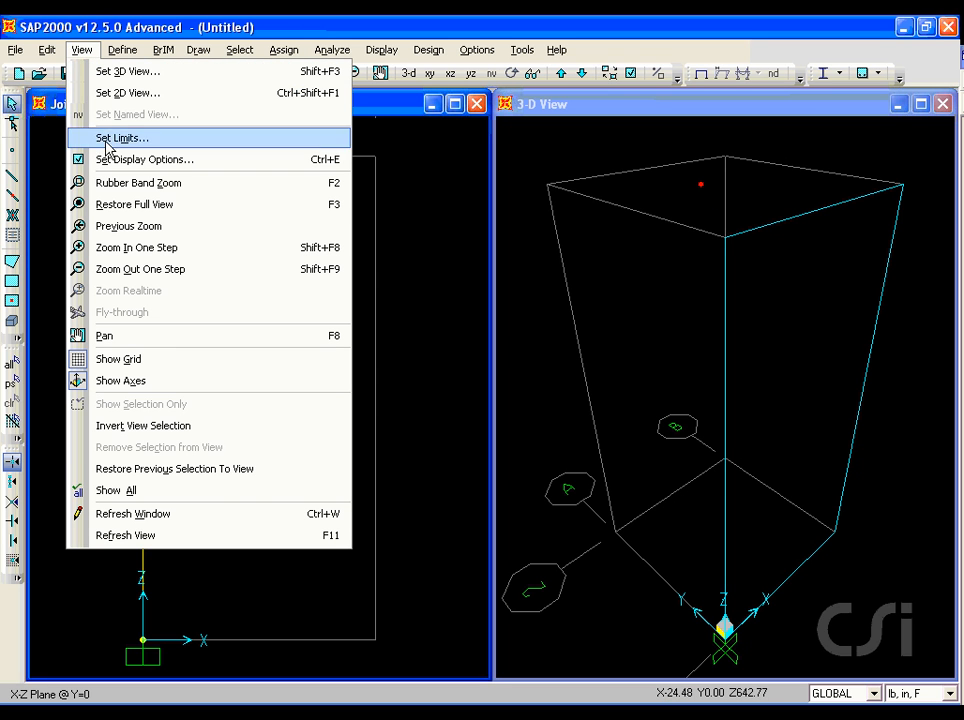
click(122, 360)
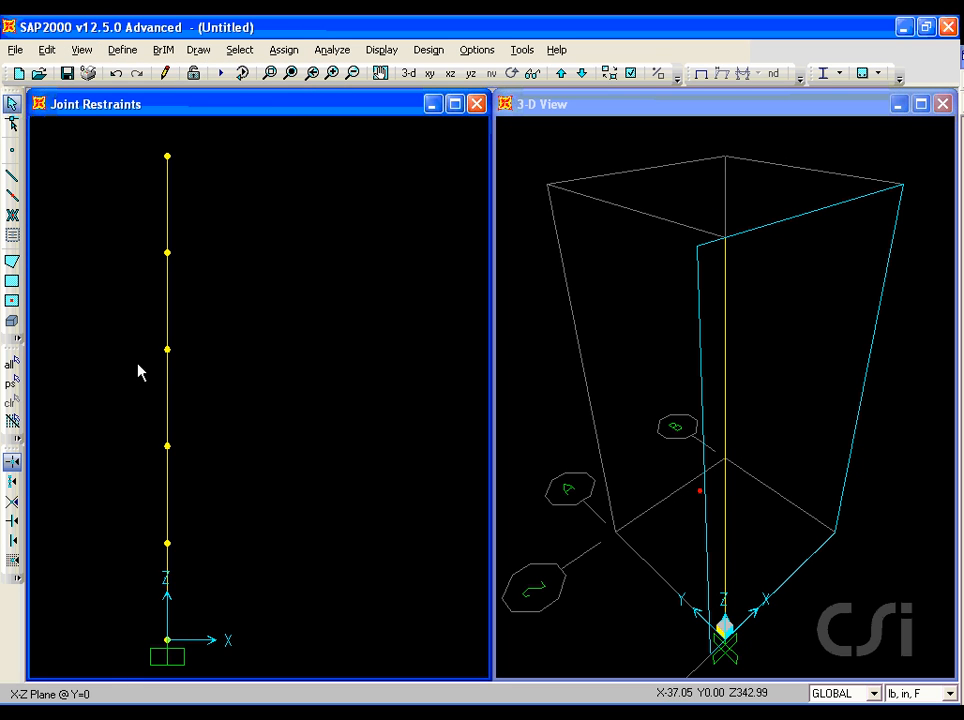
click(536, 353)
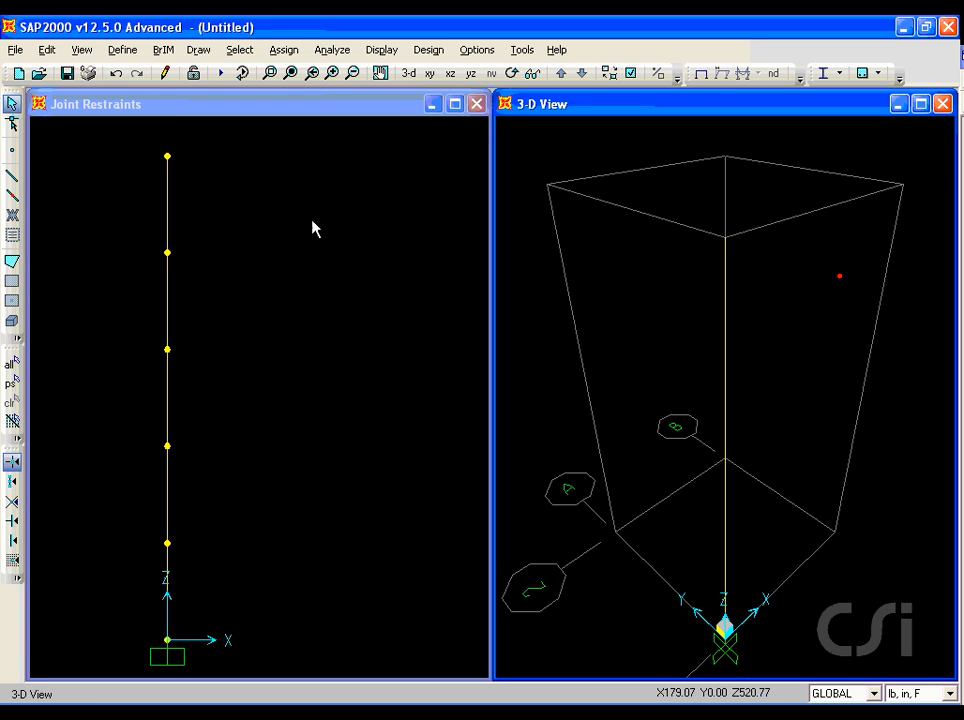
click(82, 50)
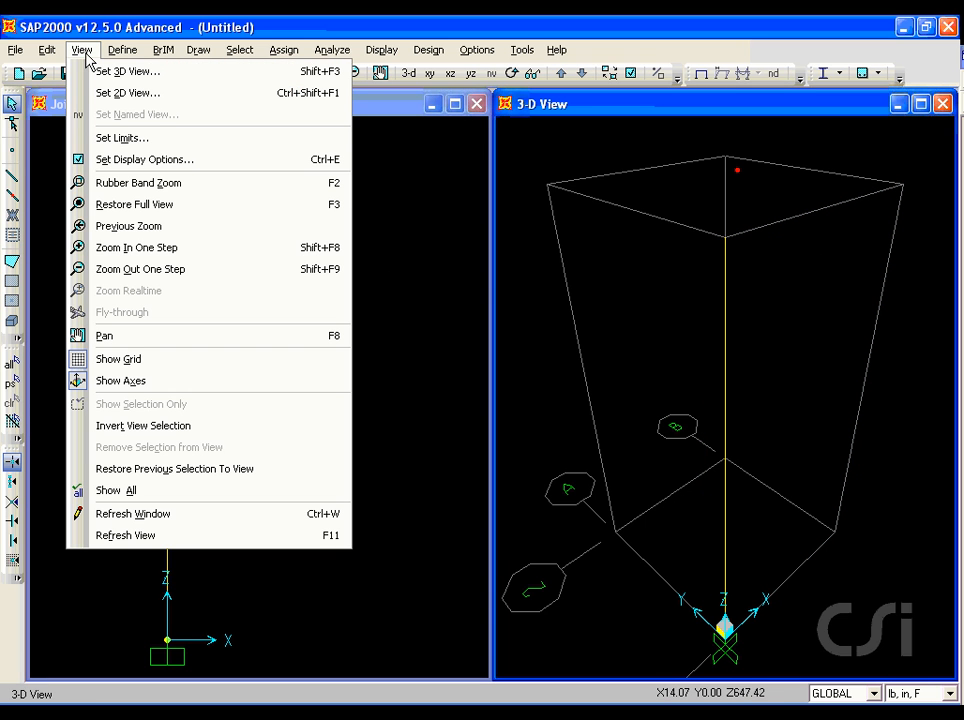
click(110, 361)
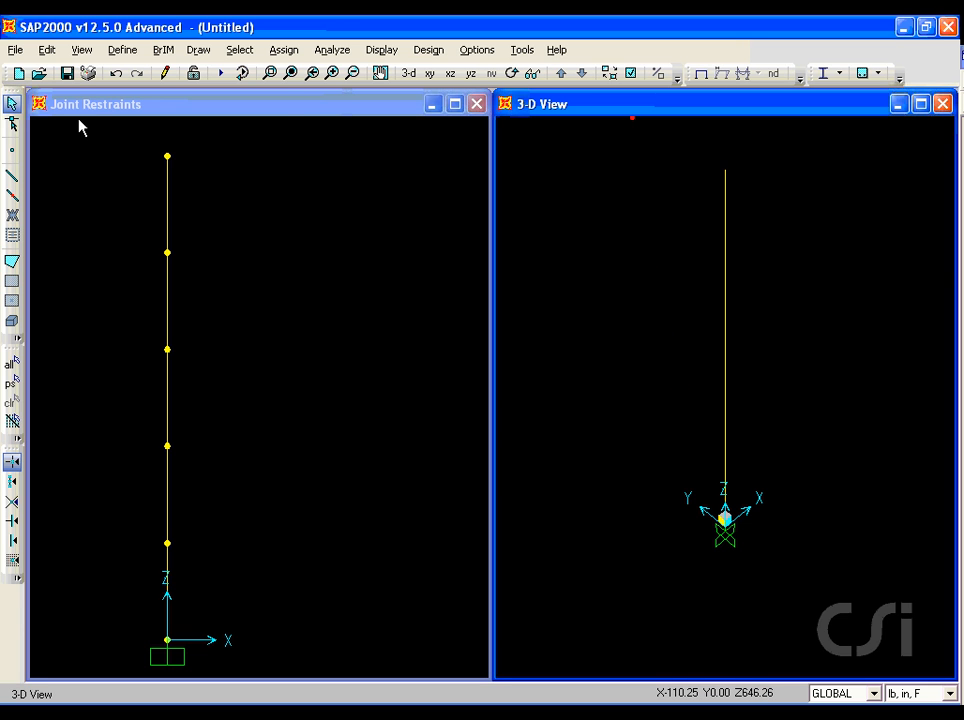
- Delete the DEAD linear static load case from the load case definitions
click(112, 49)
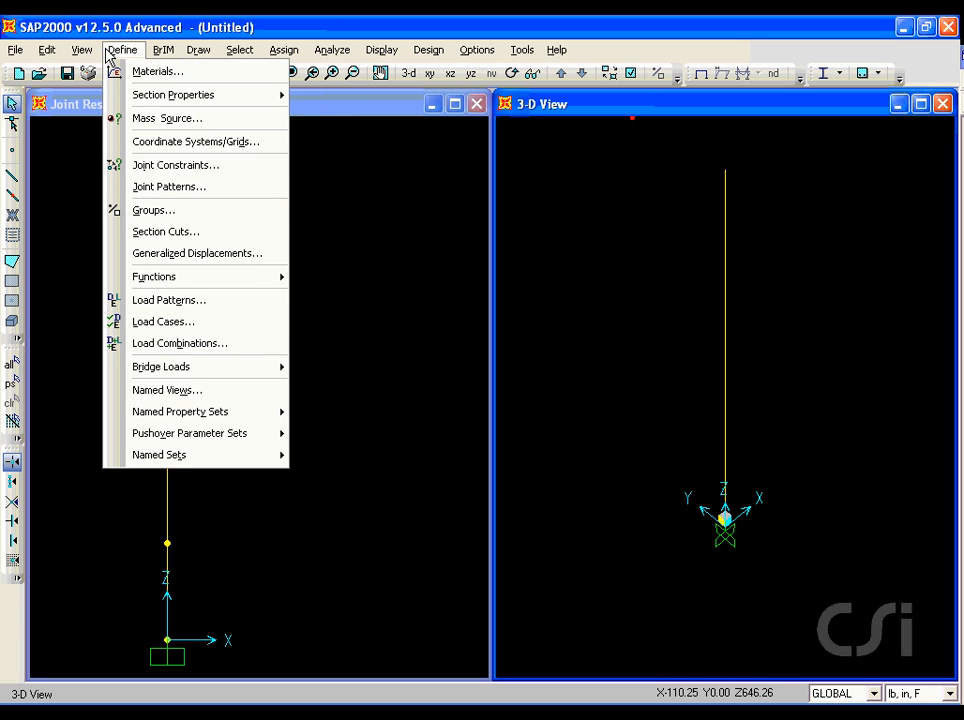
click(155, 326)
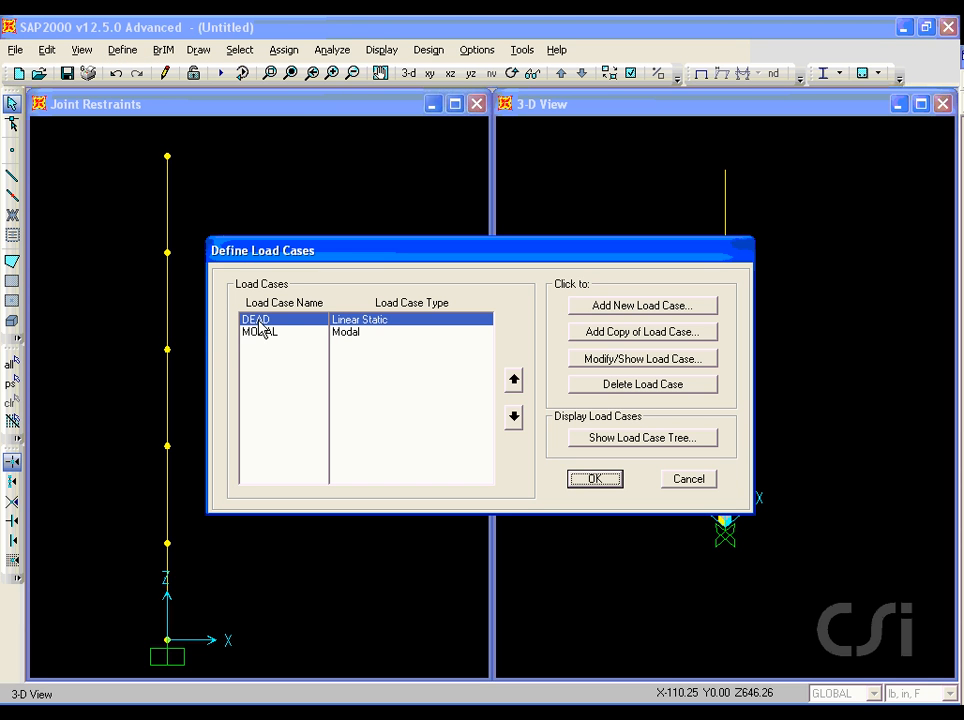
click(597, 389)
click(450, 408)
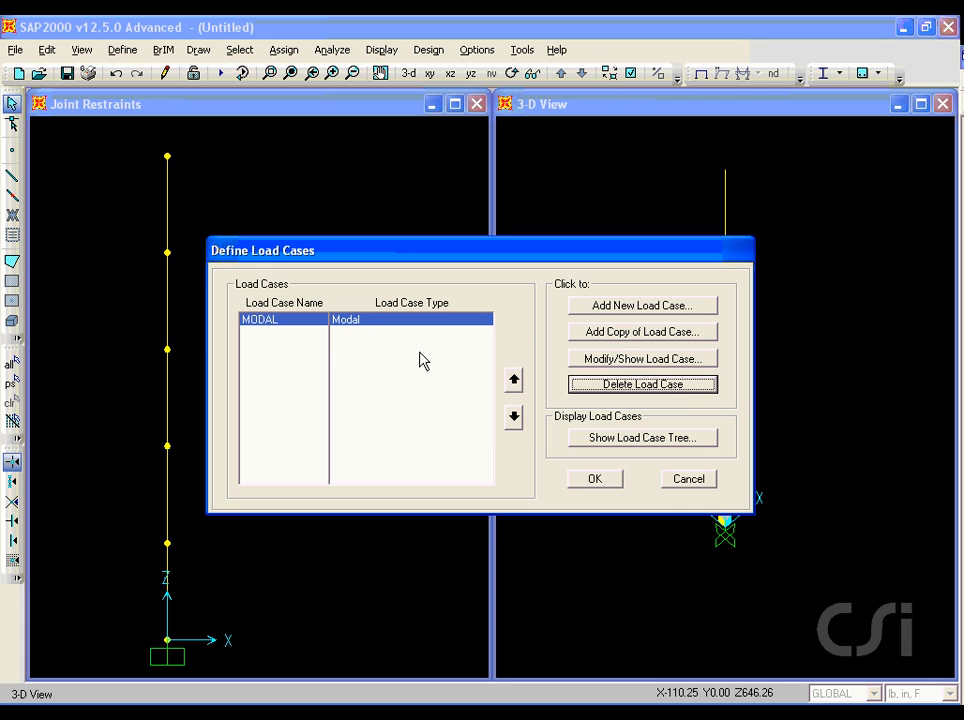
- Change the maximum number of modes of the MODAL load case and accept the load case definitions
click(601, 365)
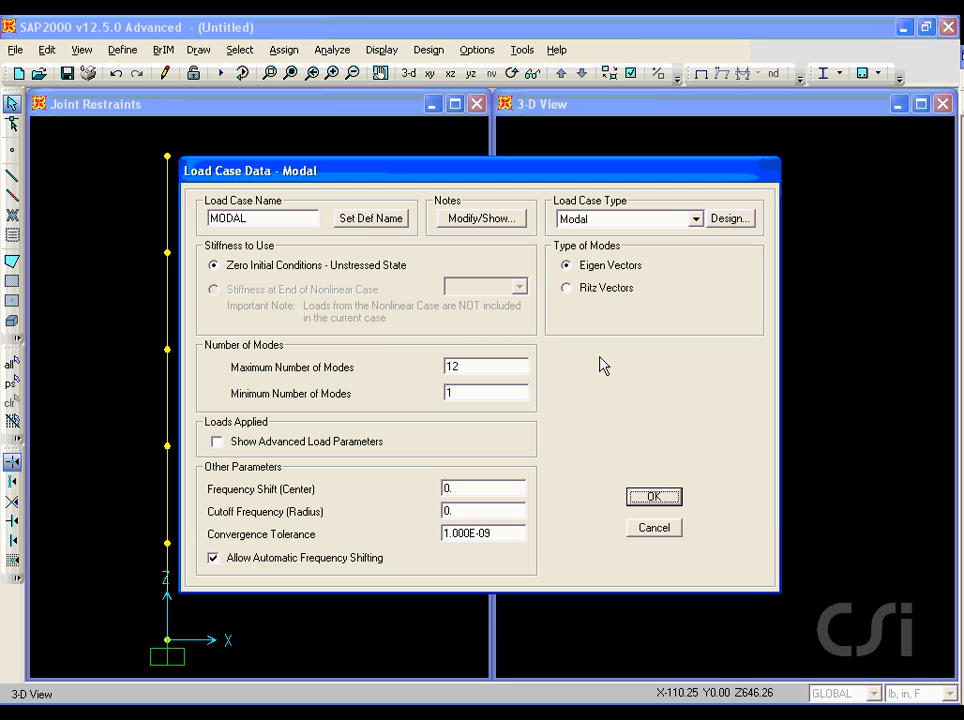
double_click(500, 366)
click(651, 499)
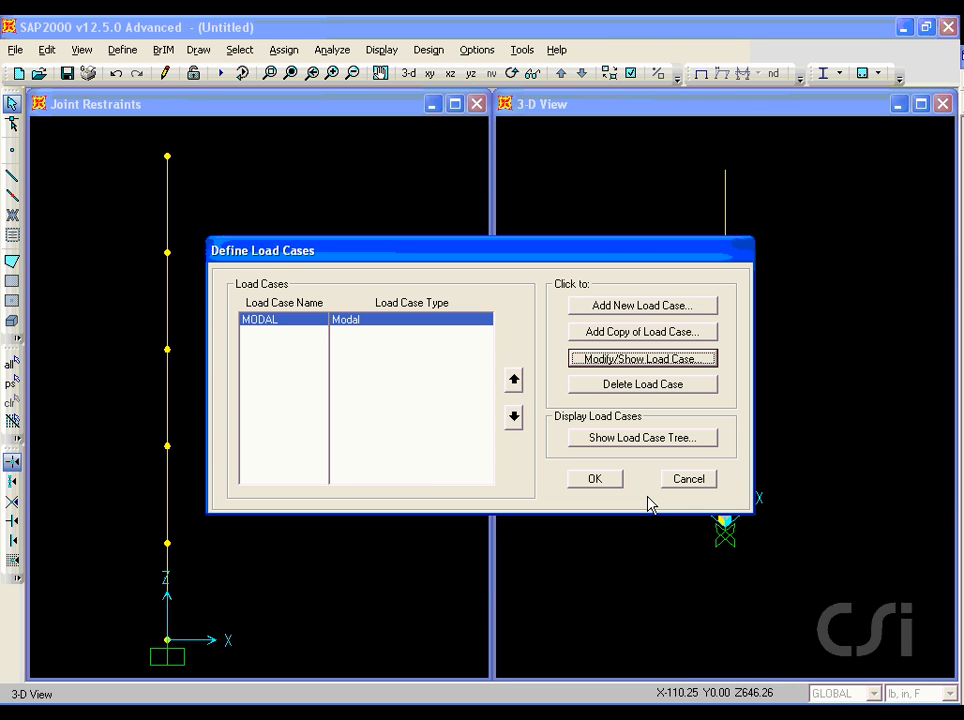
click(604, 485)
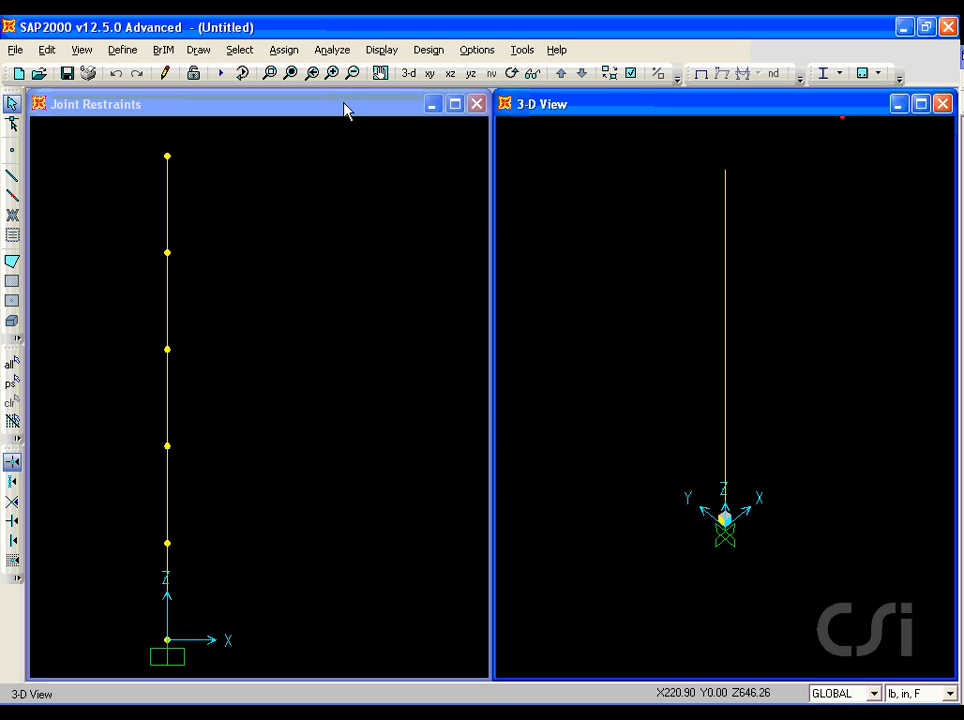
- Set the analysis options to Plane Frame in the XZ plane, keeping only the UX, UZ and RY degrees of freedom
click(331, 52)
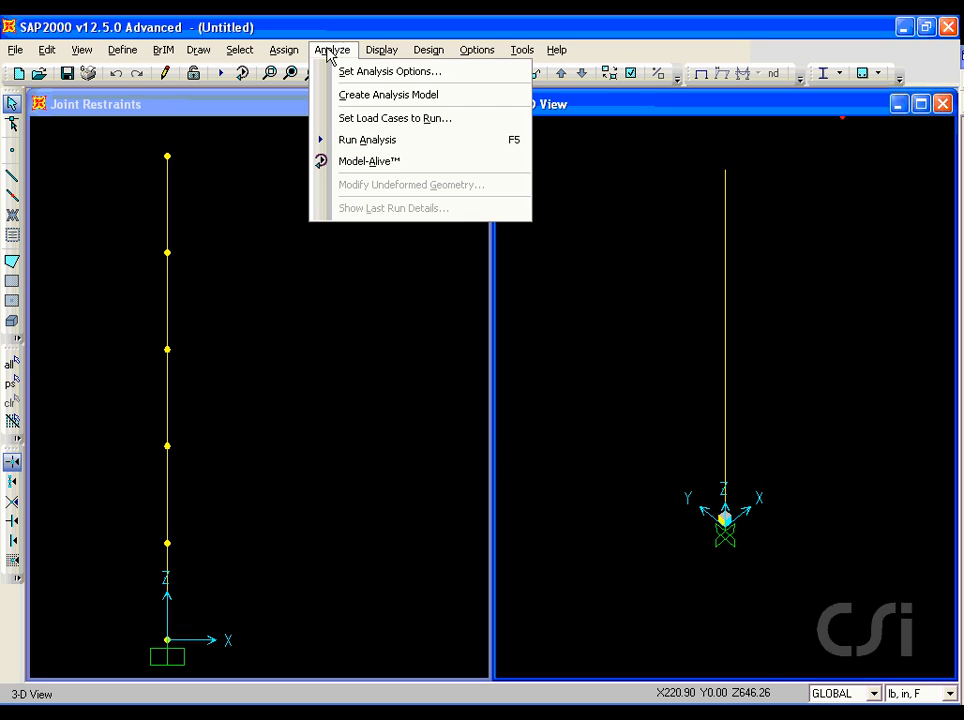
click(398, 76)
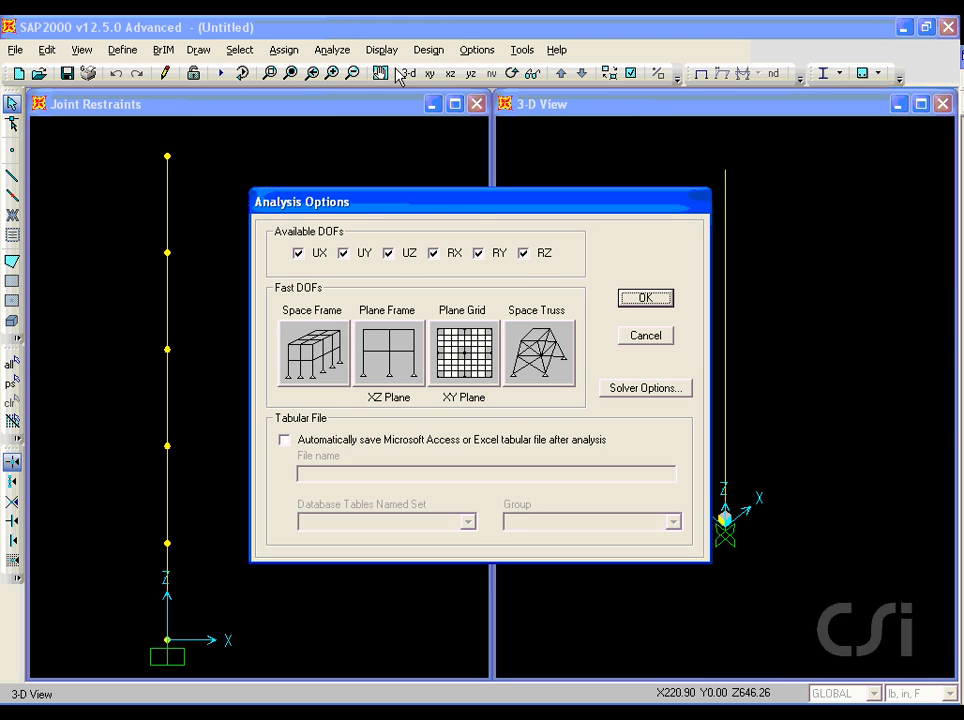
click(403, 369)
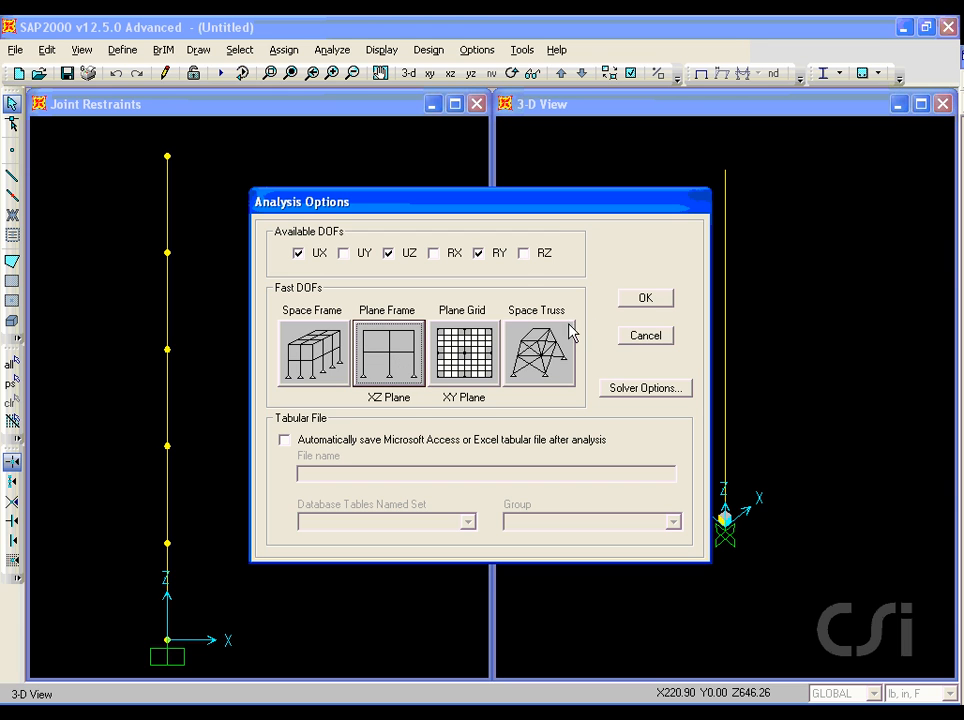
click(643, 299)
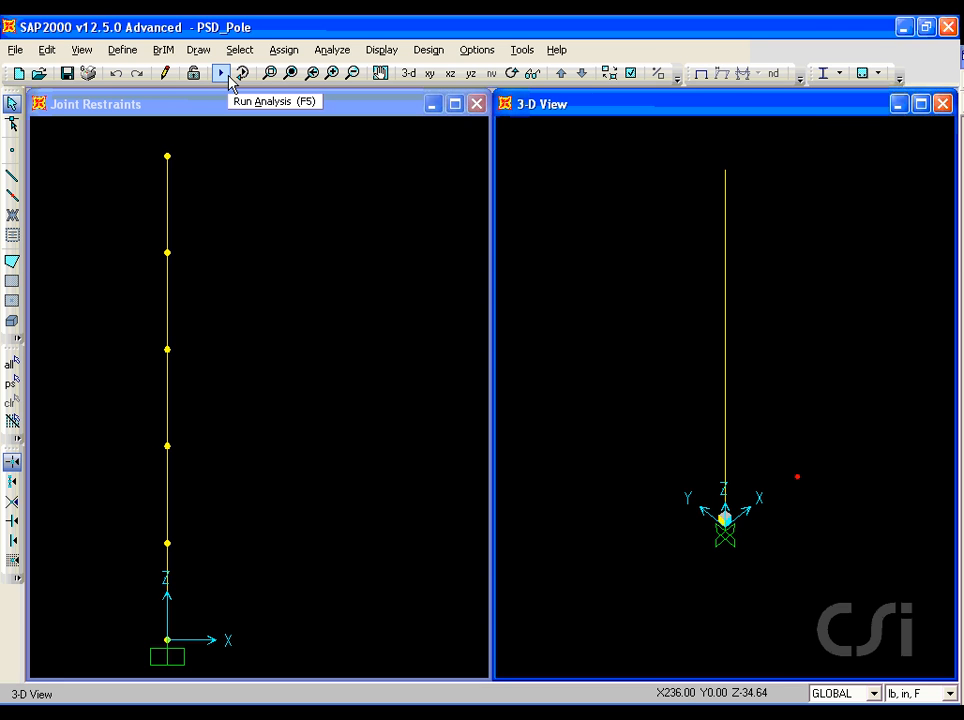
- Run the analysis of the MODAL load case
click(228, 80)
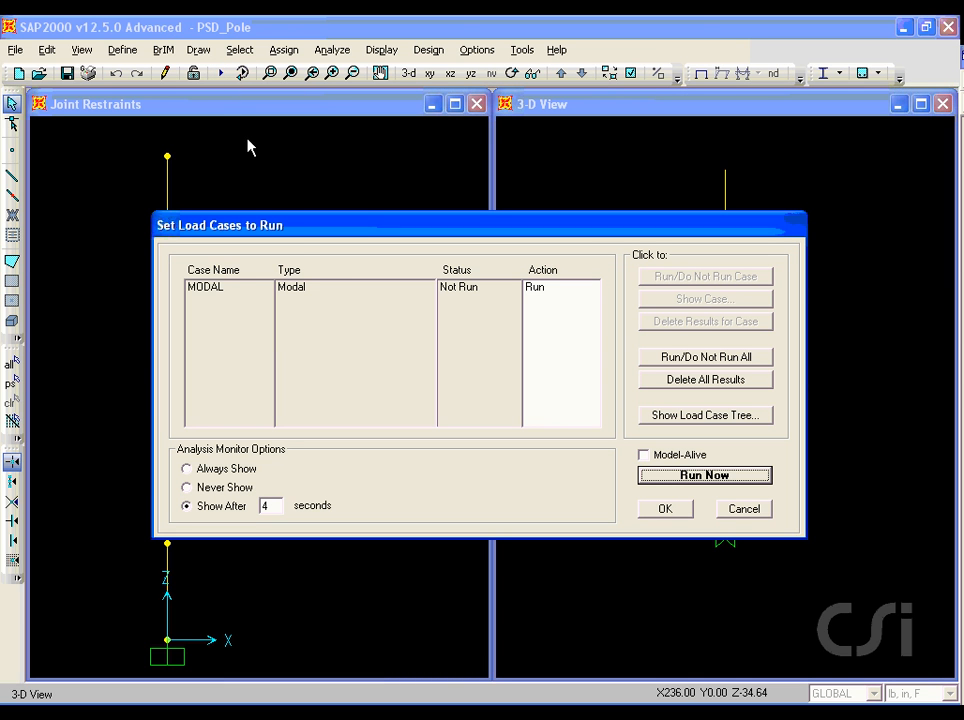
click(707, 477)
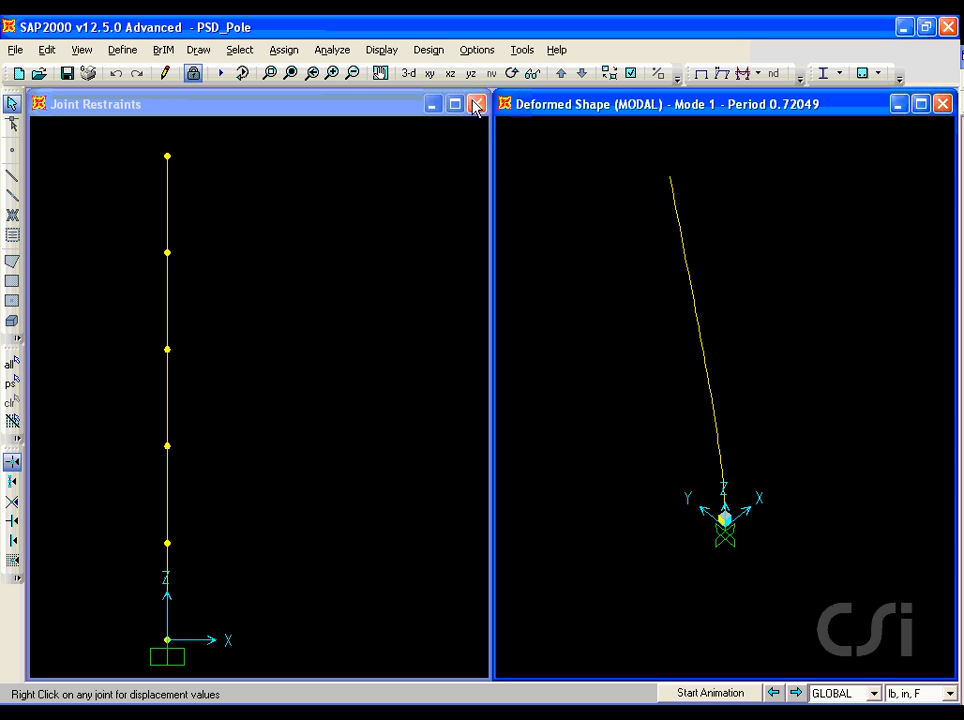
- Display the Modal Information result tables and examine the Modal Periods And Frequencies table
click(386, 52)
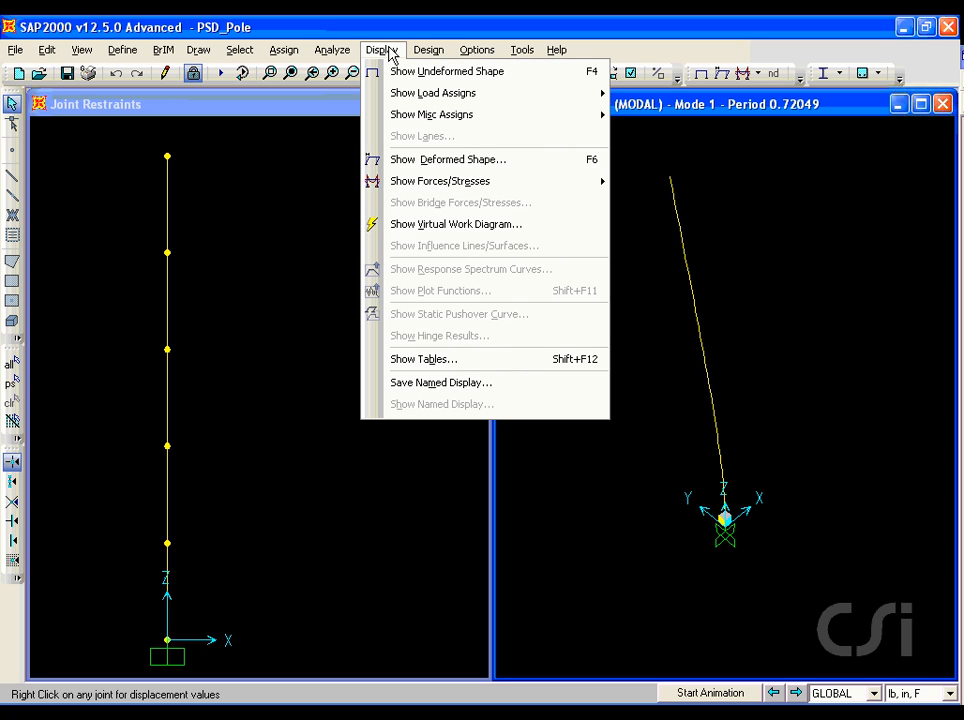
click(408, 360)
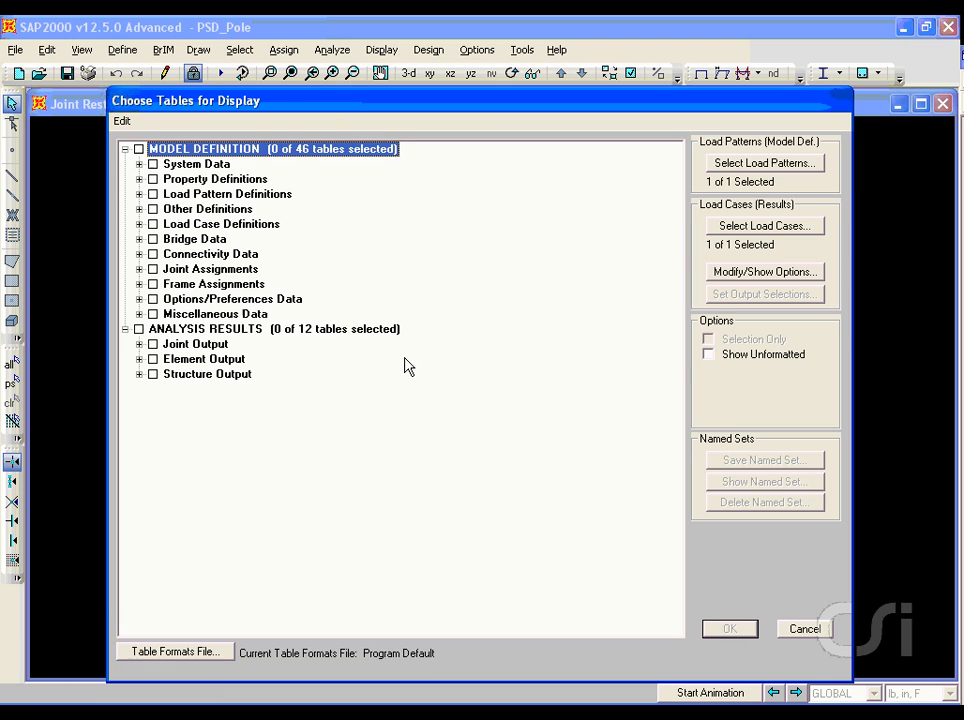
click(139, 374)
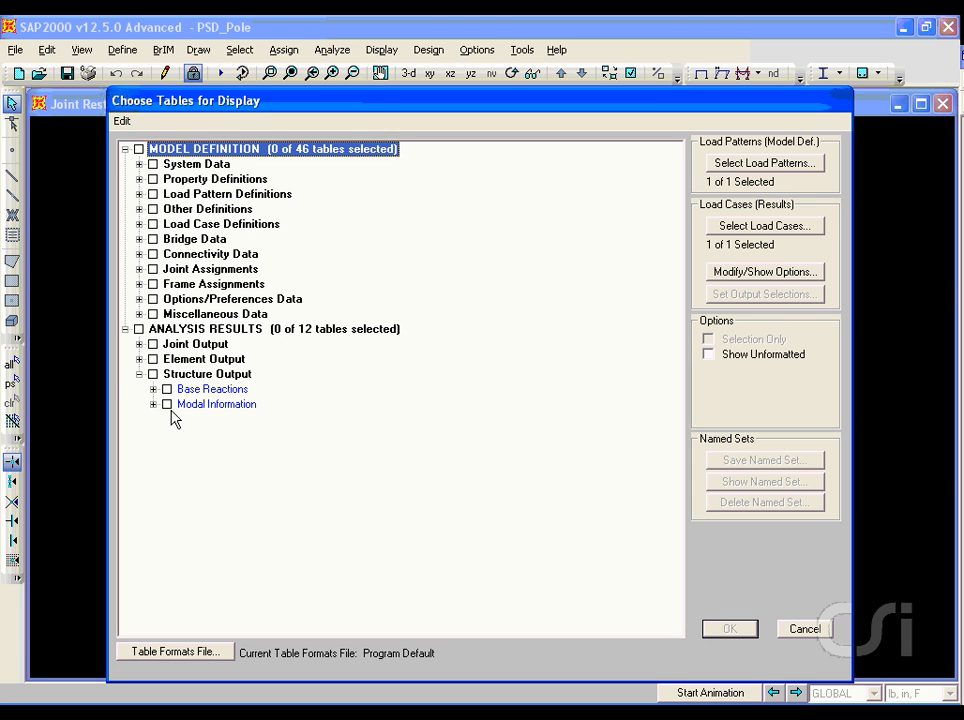
click(168, 404)
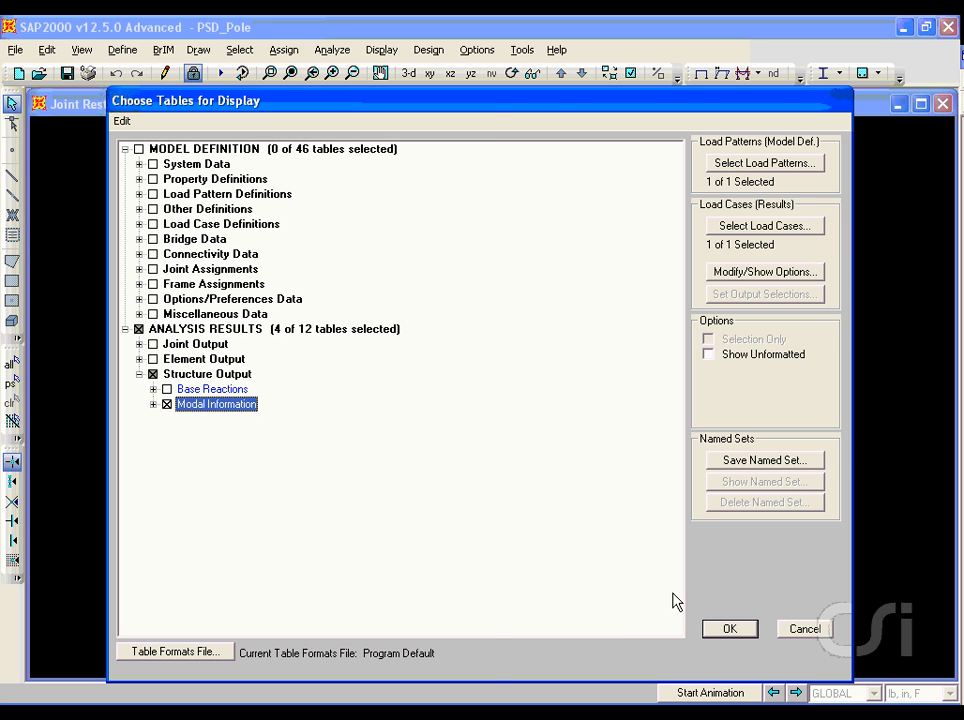
click(727, 629)
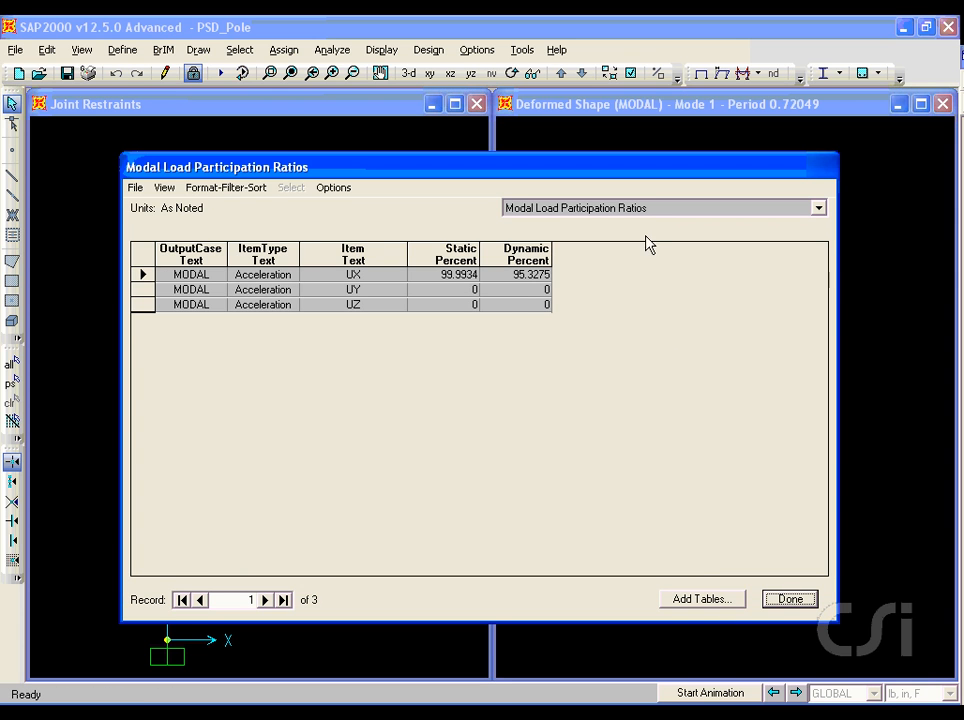
click(637, 214)
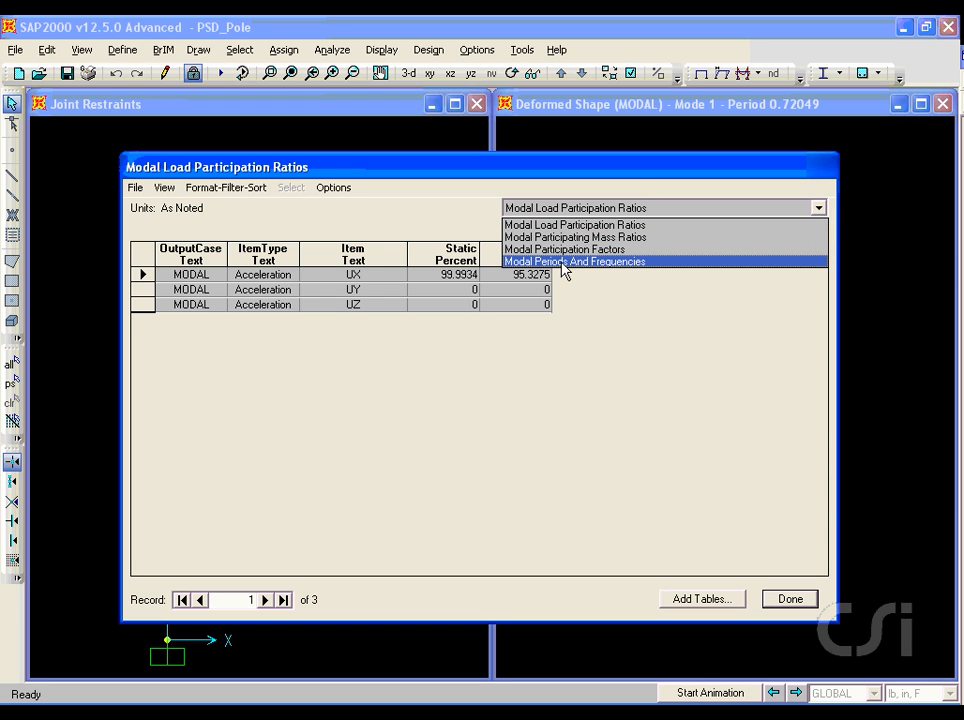
click(619, 262)
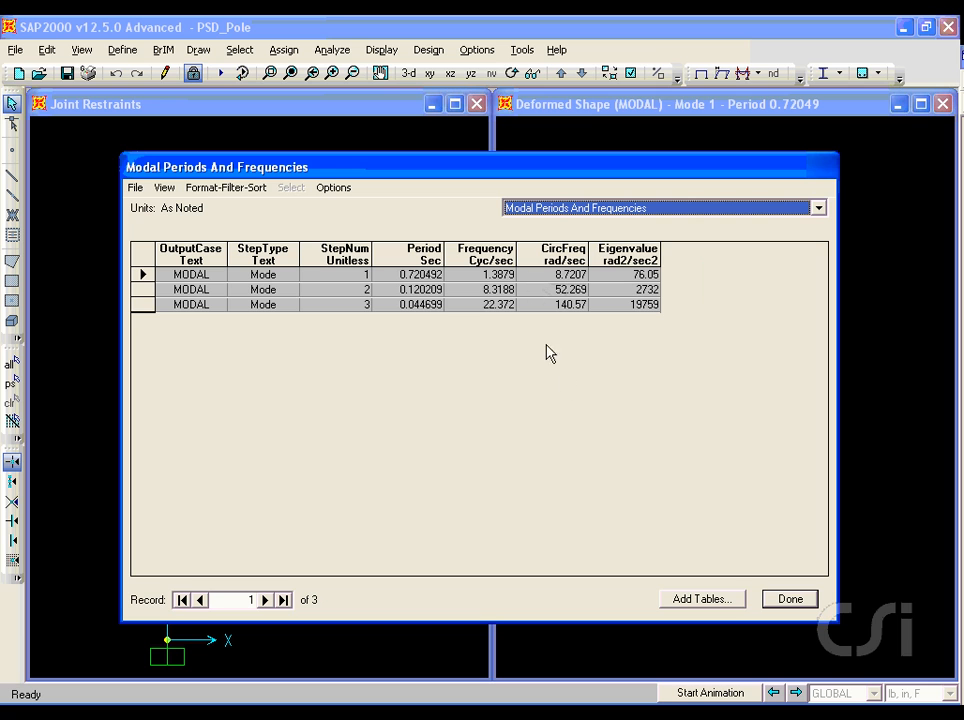
click(789, 599)
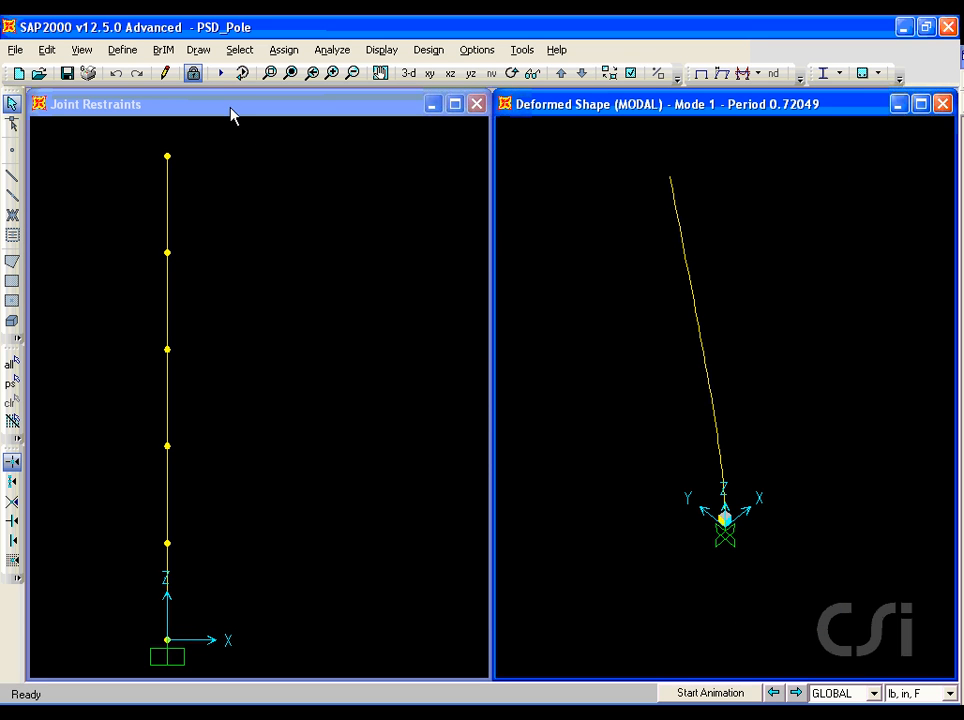
- Unlock the model, deleting its analysis results, and redefine the DEAD load pattern as PSD with type OTHER and self-weight multiplier 0
click(193, 73)
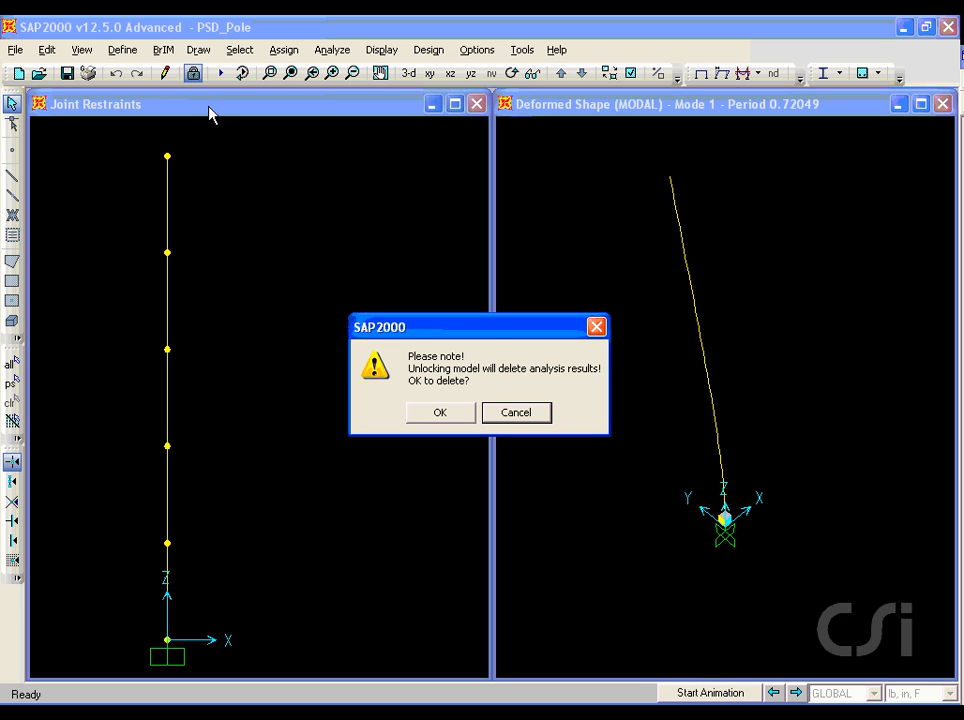
click(441, 413)
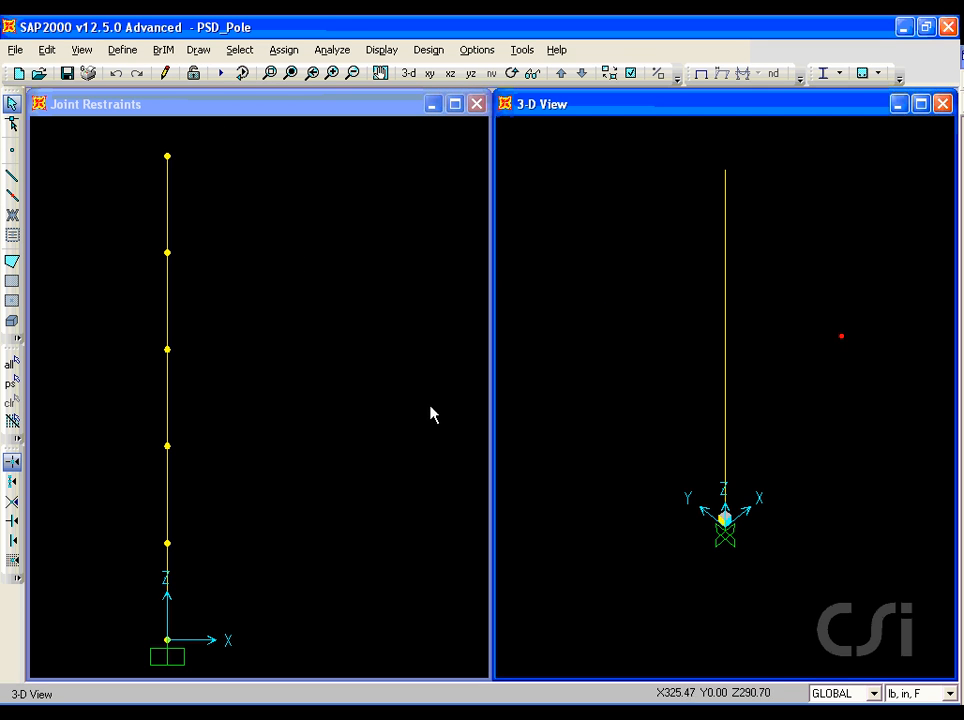
click(122, 50)
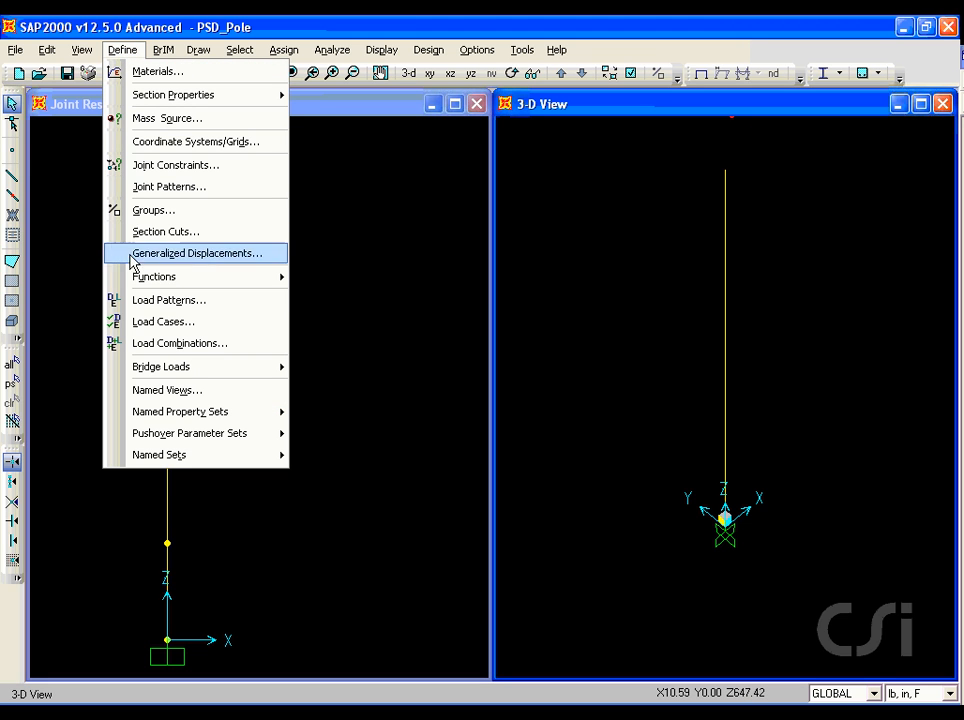
click(196, 301)
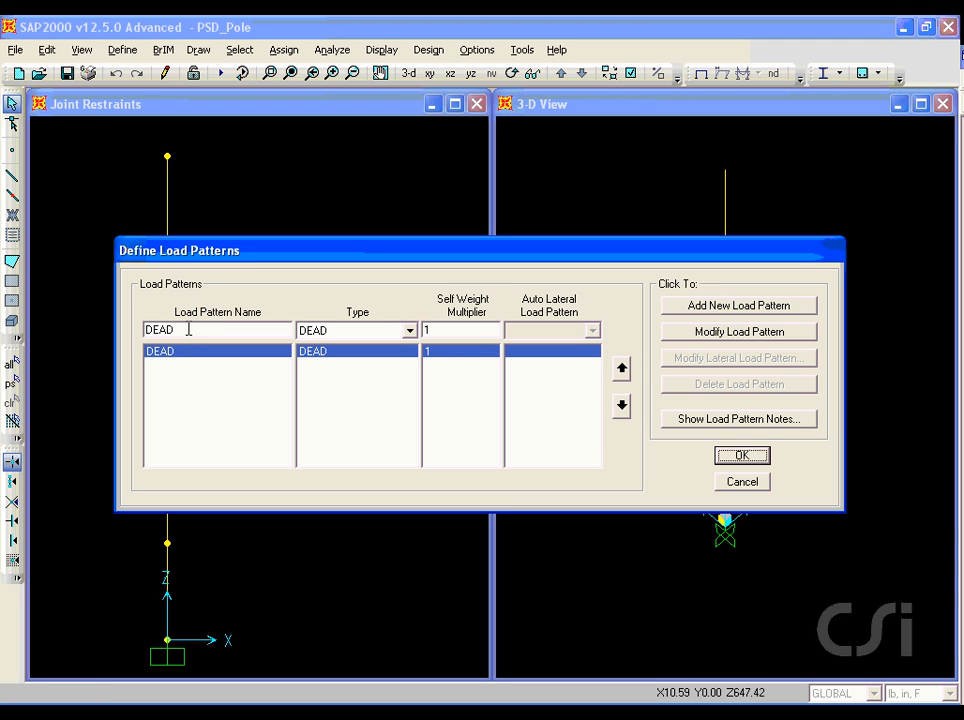
double_click(188, 330)
text(PSD)
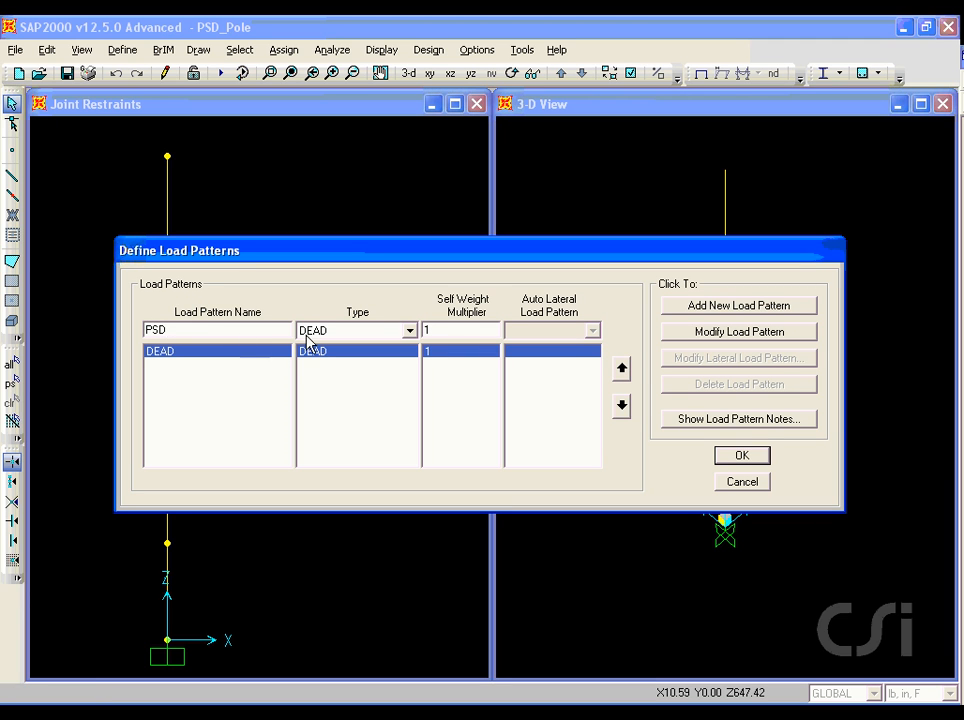
click(305, 332)
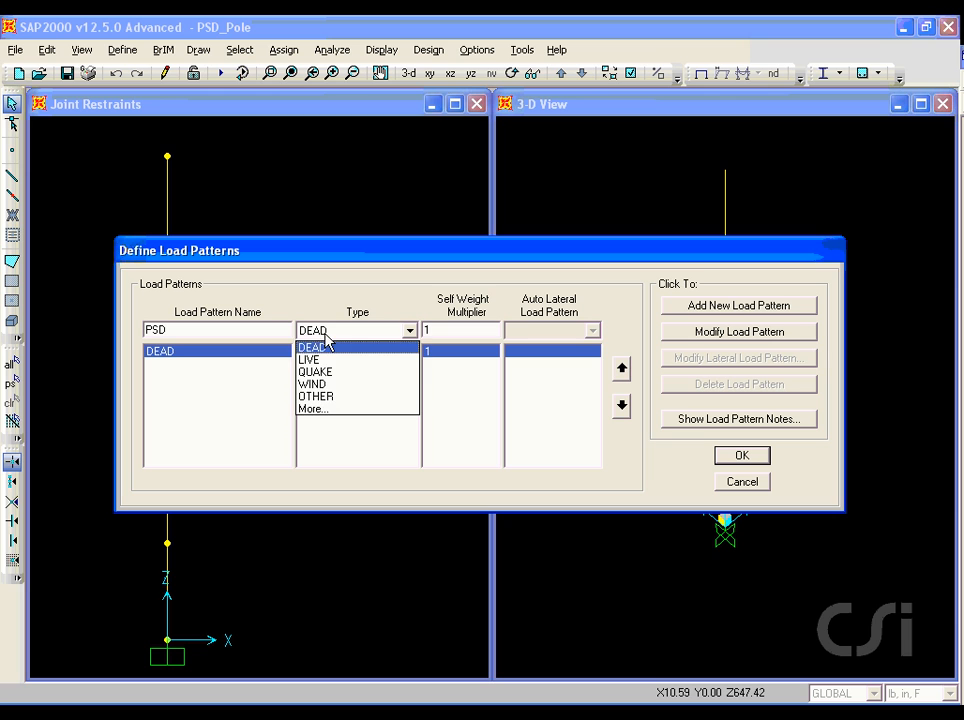
click(318, 397)
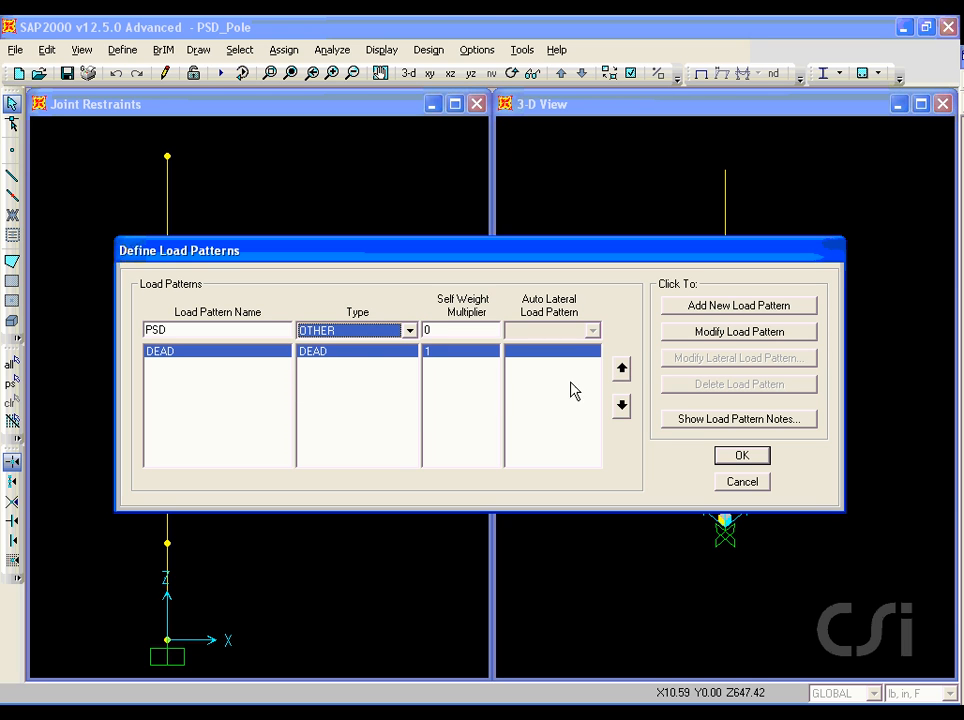
click(712, 340)
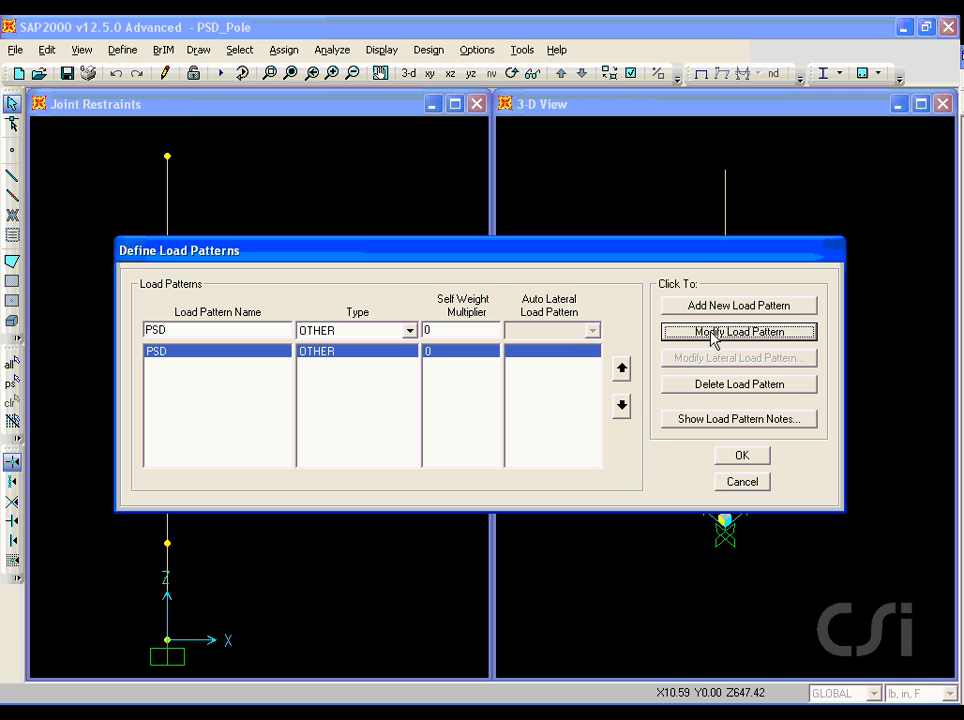
click(742, 458)
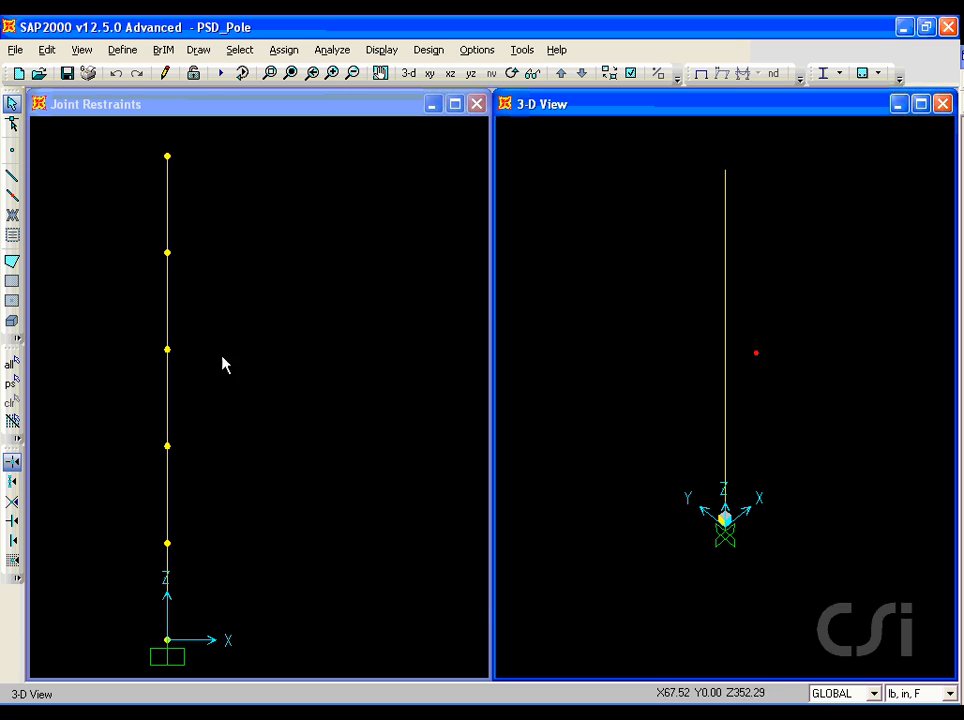
- Assign a joint force of 1 lb in the global X direction to the pole's mid-height joint under load pattern PSD
click(170, 352)
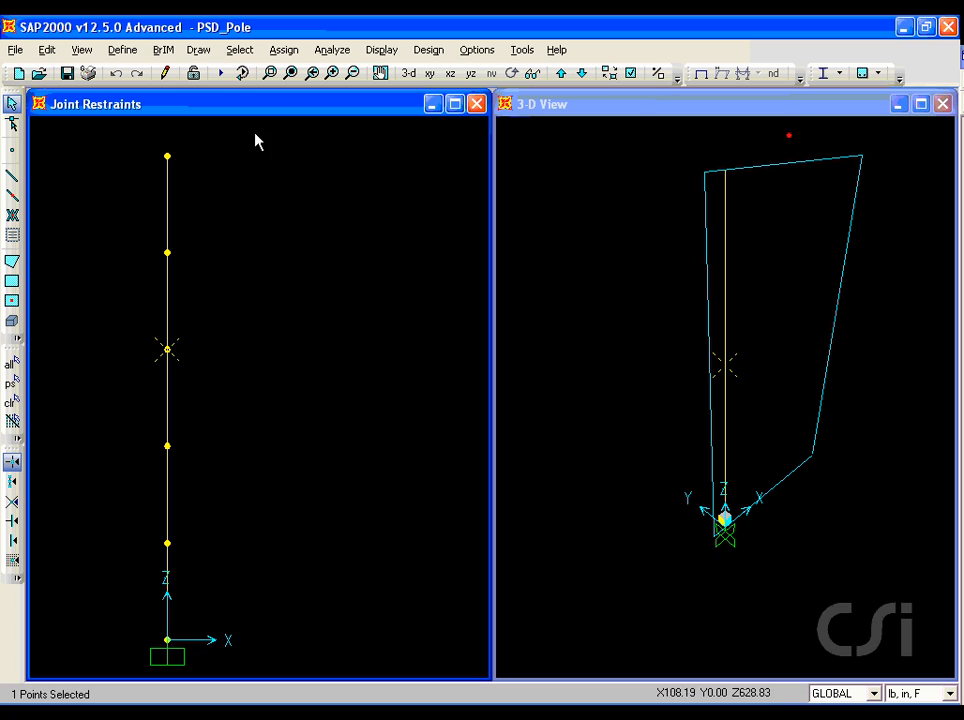
click(284, 51)
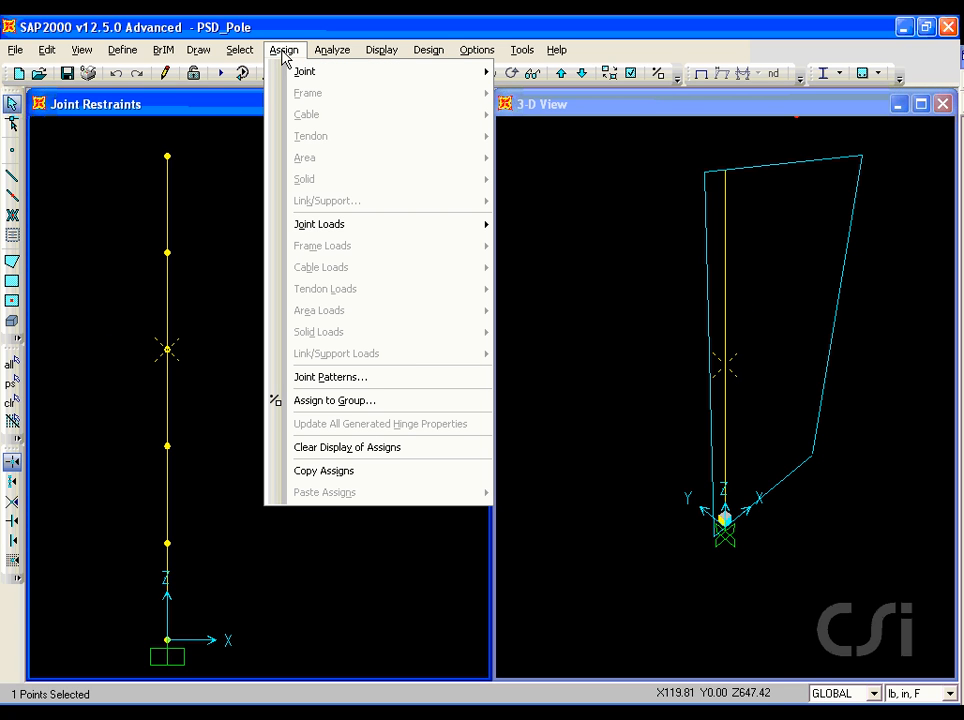
mouse_move(346, 224)
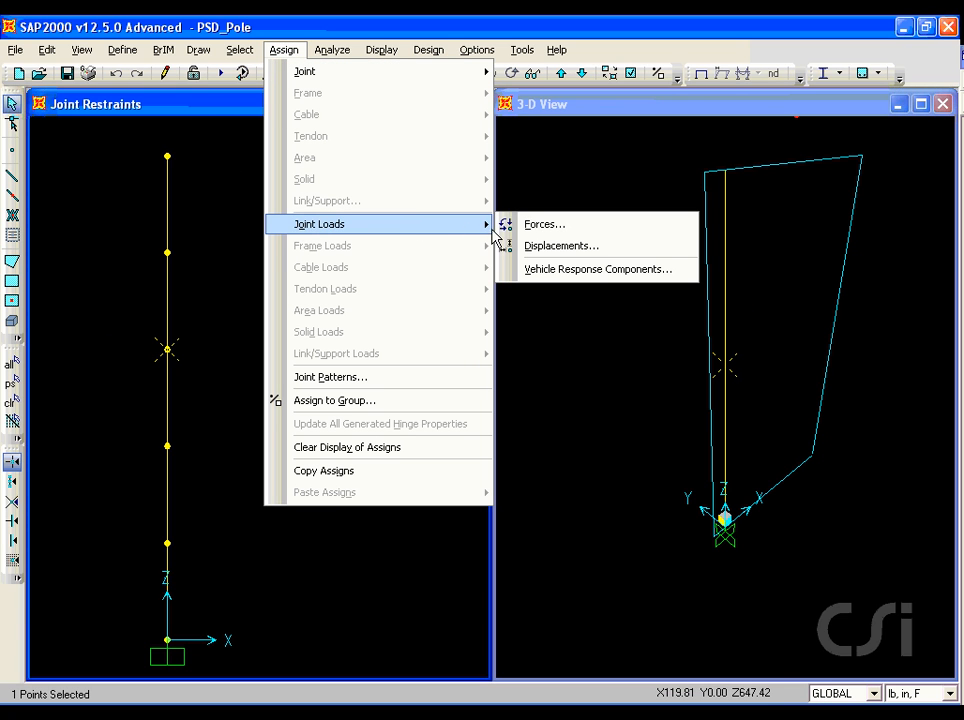
click(528, 232)
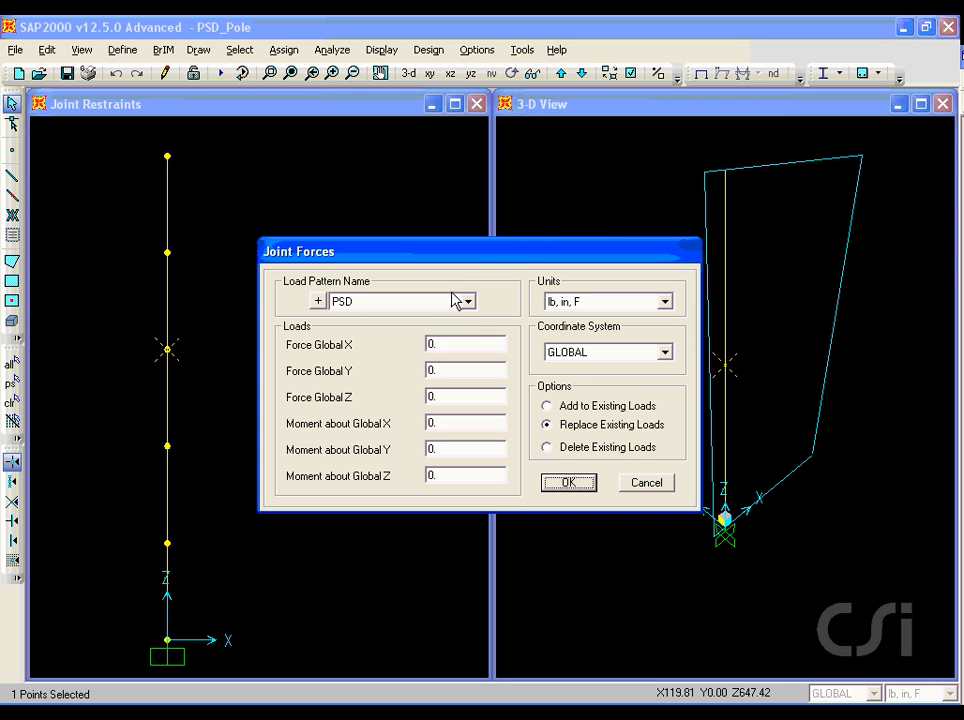
double_click(447, 342)
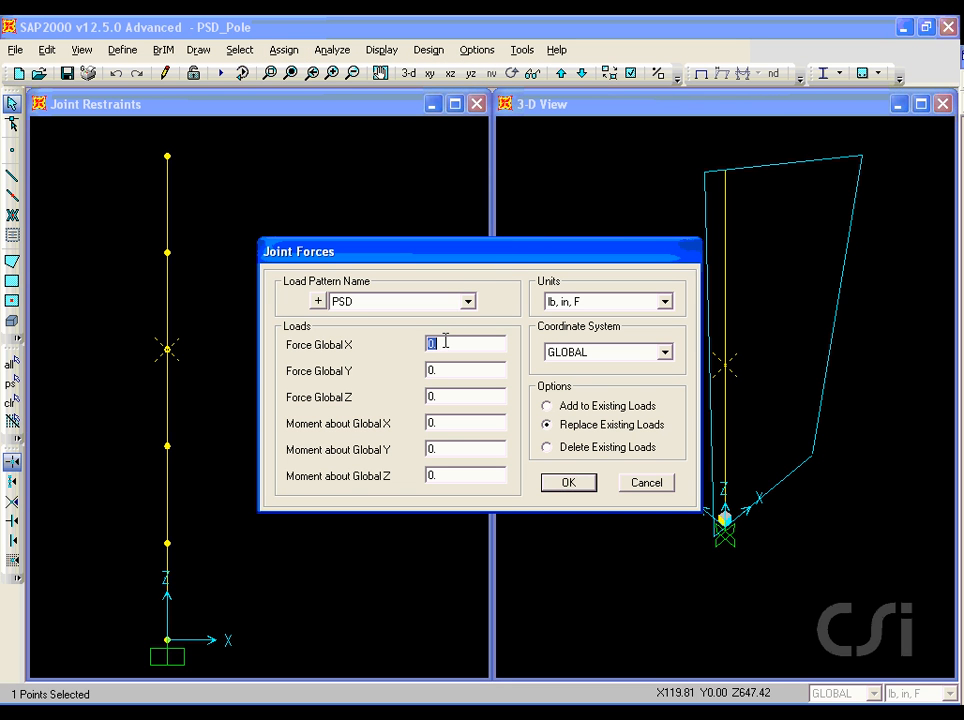
text(1)
click(567, 483)
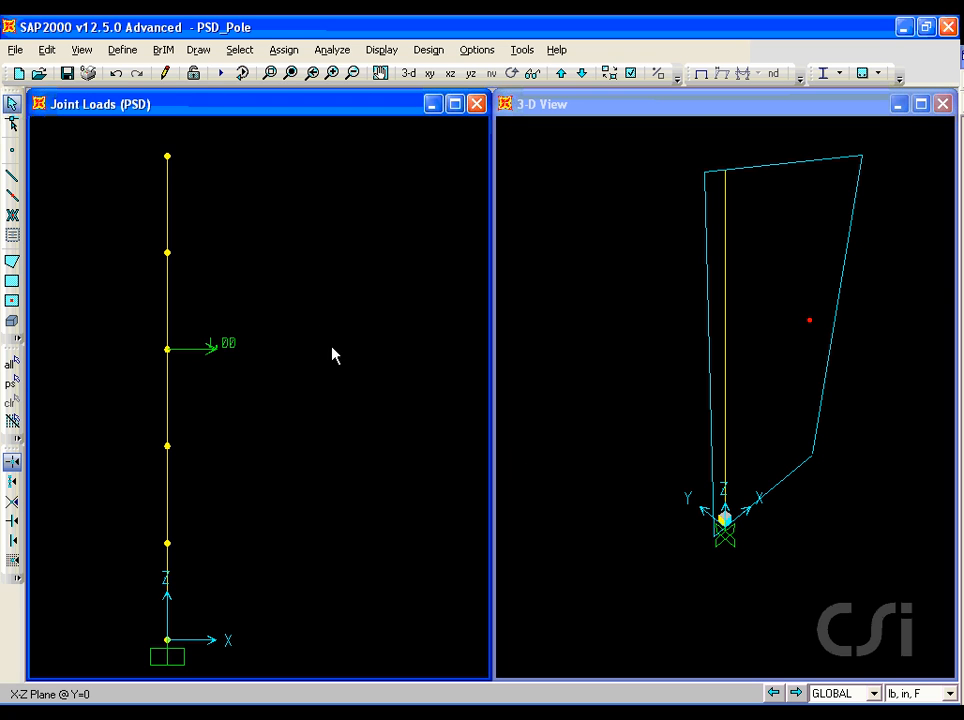
- Add a user-defined power spectral density function named PSD
click(120, 50)
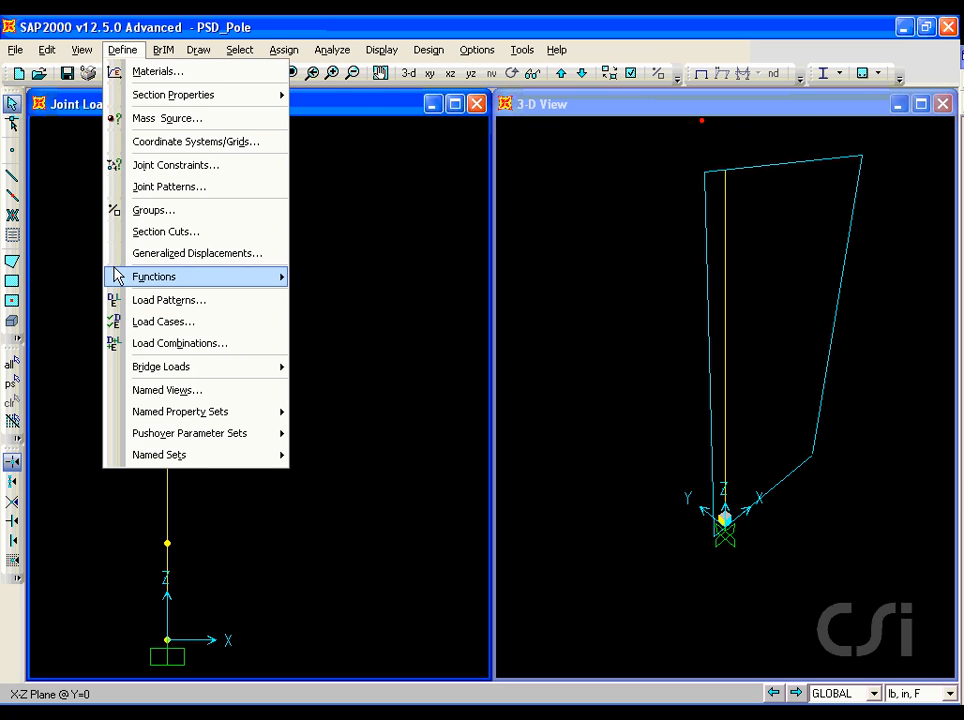
mouse_move(117, 276)
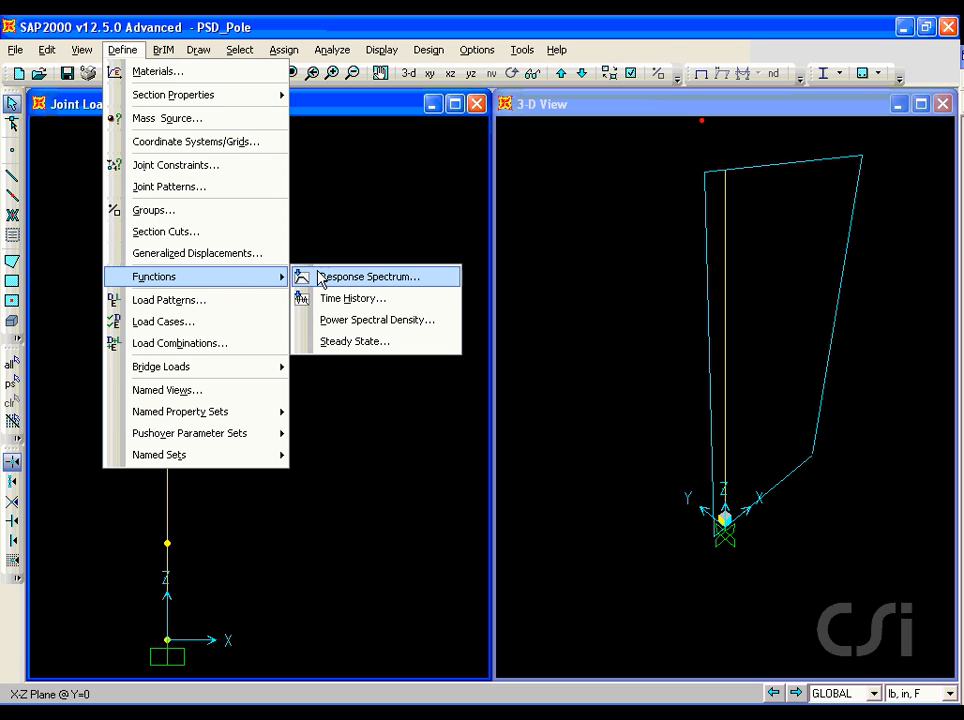
click(385, 320)
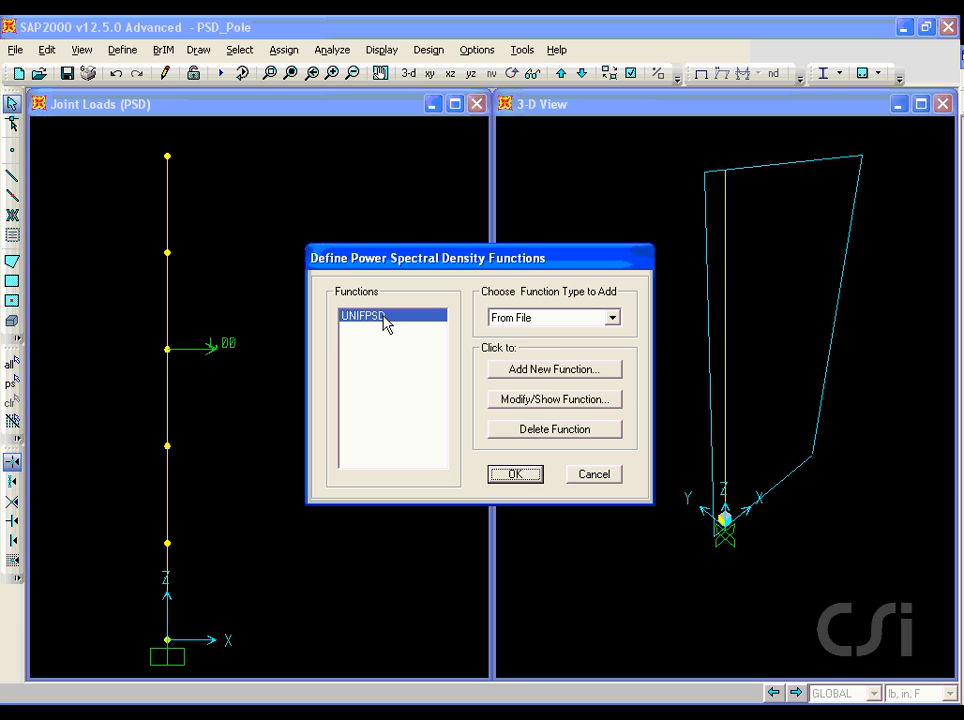
click(503, 320)
click(503, 346)
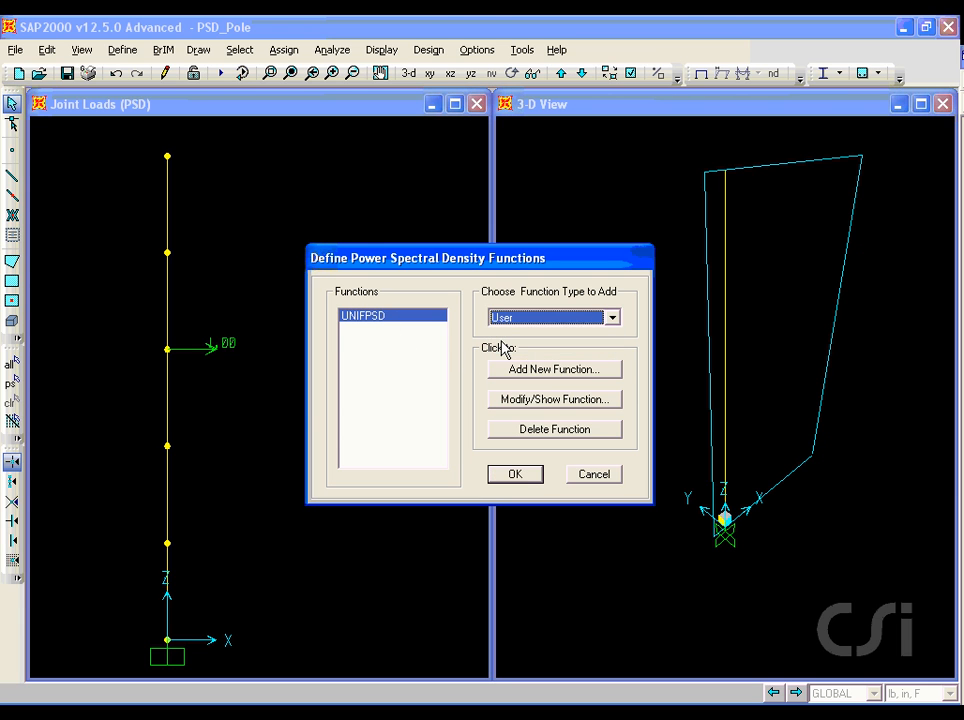
click(505, 370)
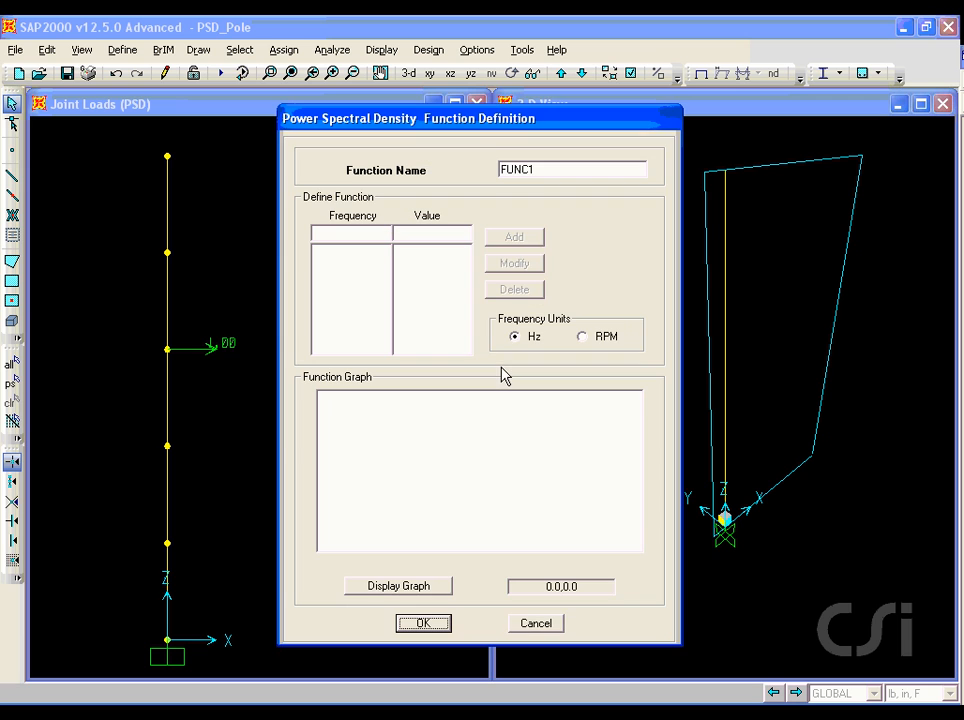
double_click(522, 166)
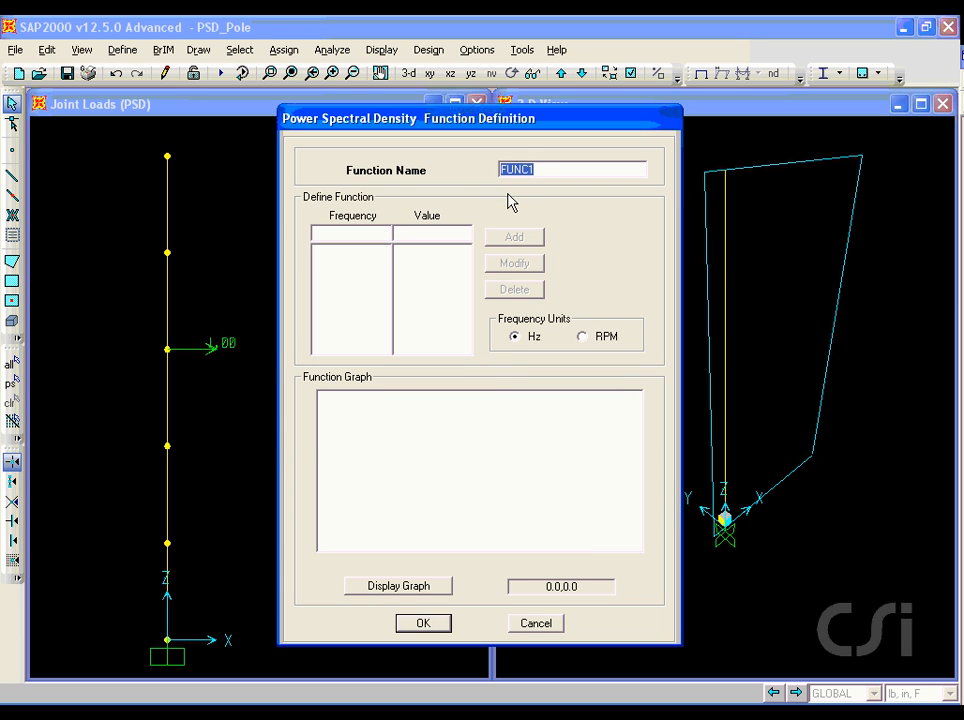
text(PSD)
- Define the PSD function with a value of 300 at frequencies of 0 and 5 Hz, and accept it
click(376, 235)
text(0)
click(437, 236)
text(300)
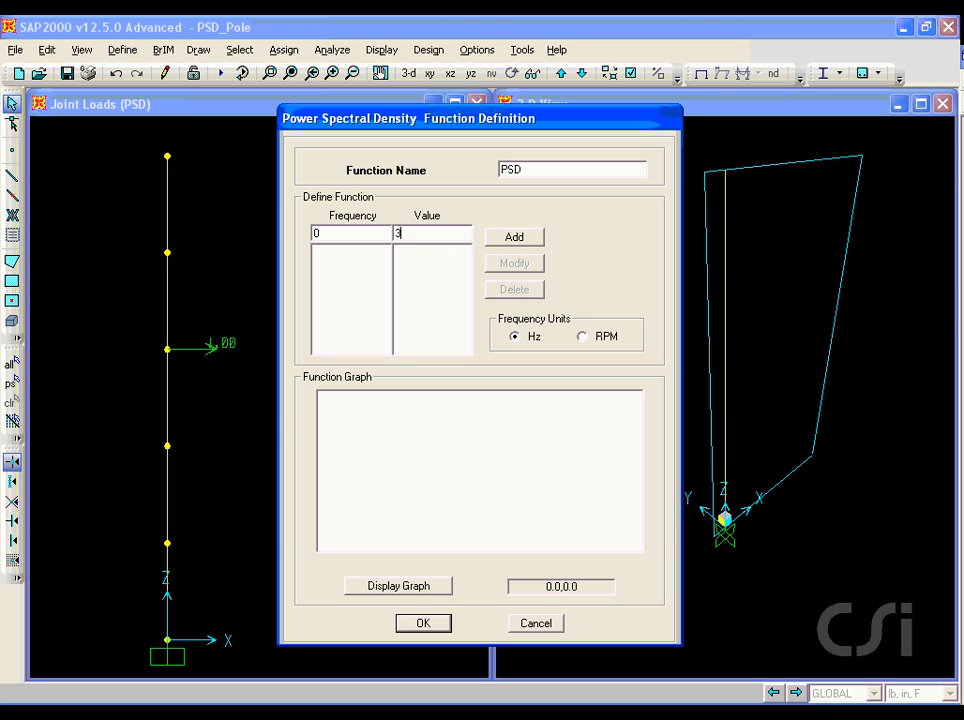
click(497, 241)
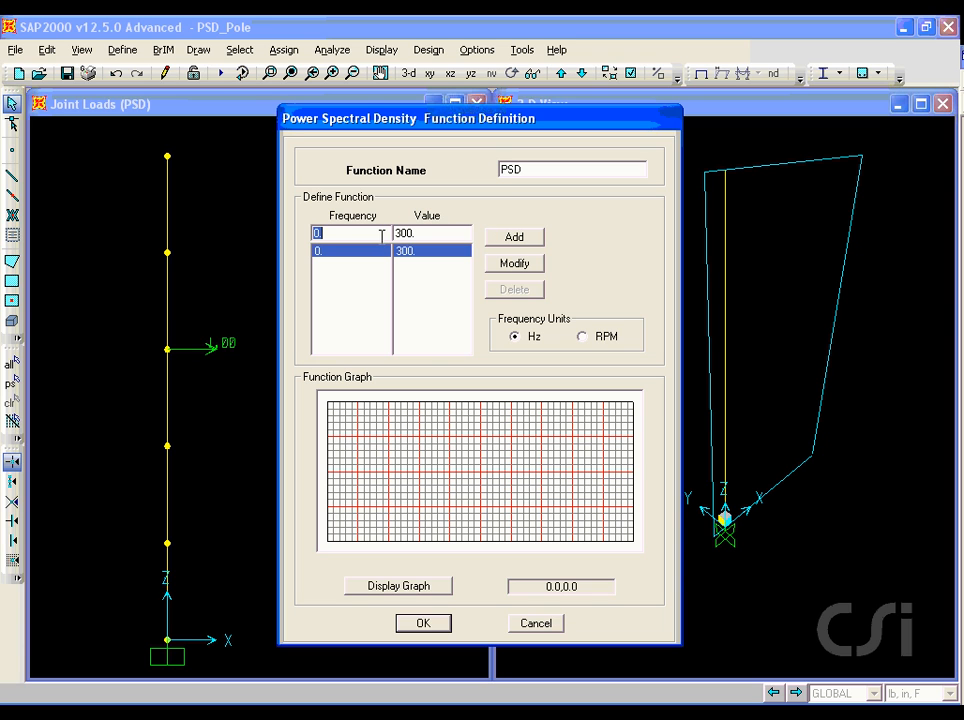
text(5)
click(497, 239)
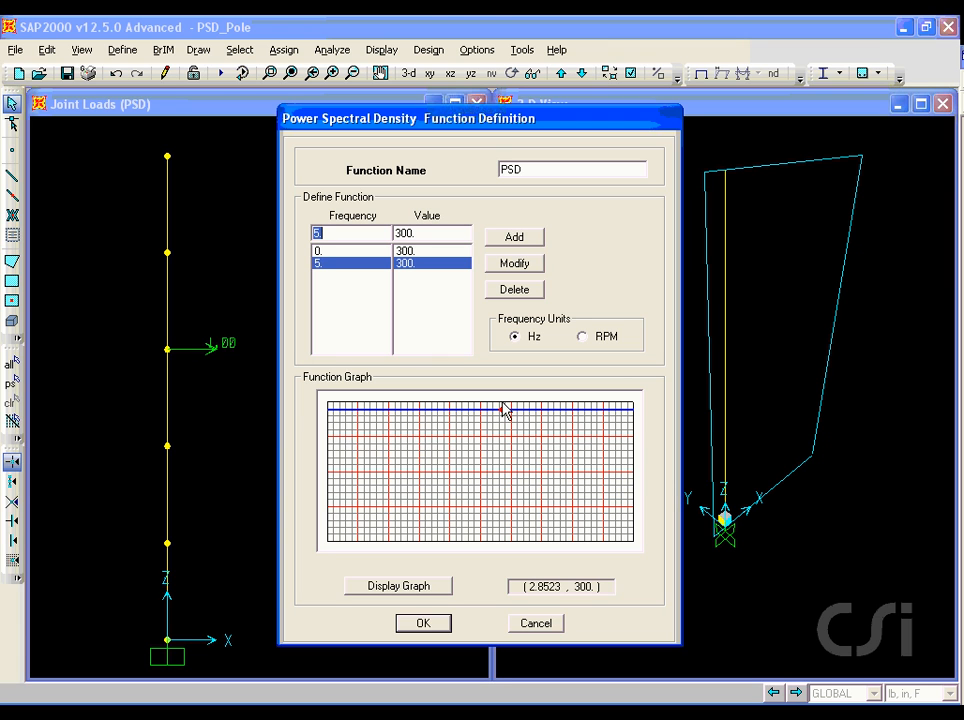
click(424, 624)
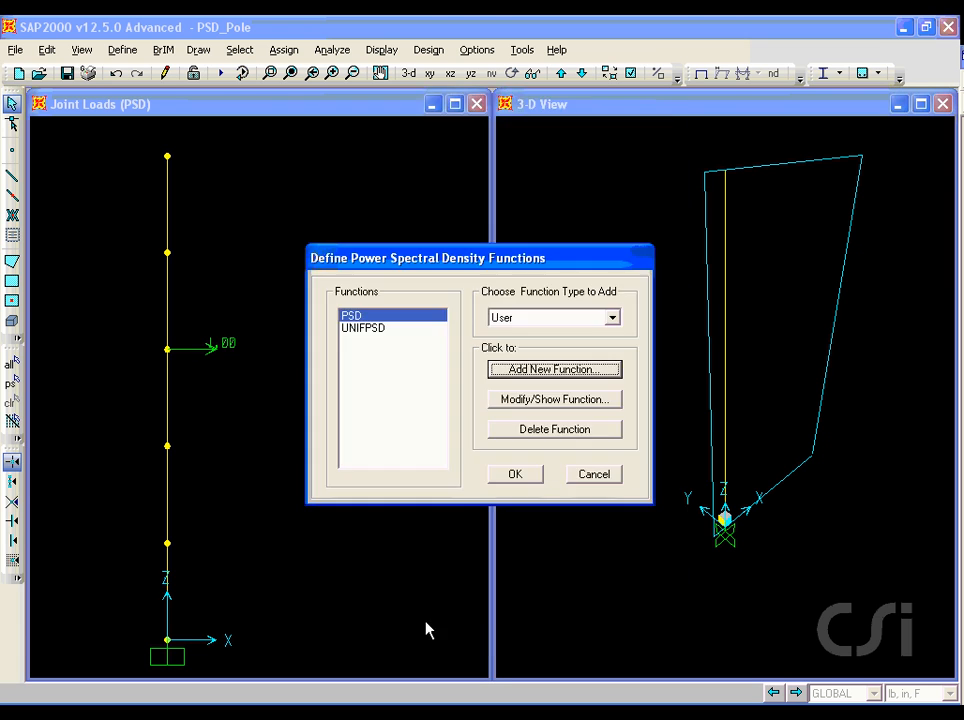
- Accept the power spectral density functions and add a load case named PSD of type Power Spectral Density
click(515, 476)
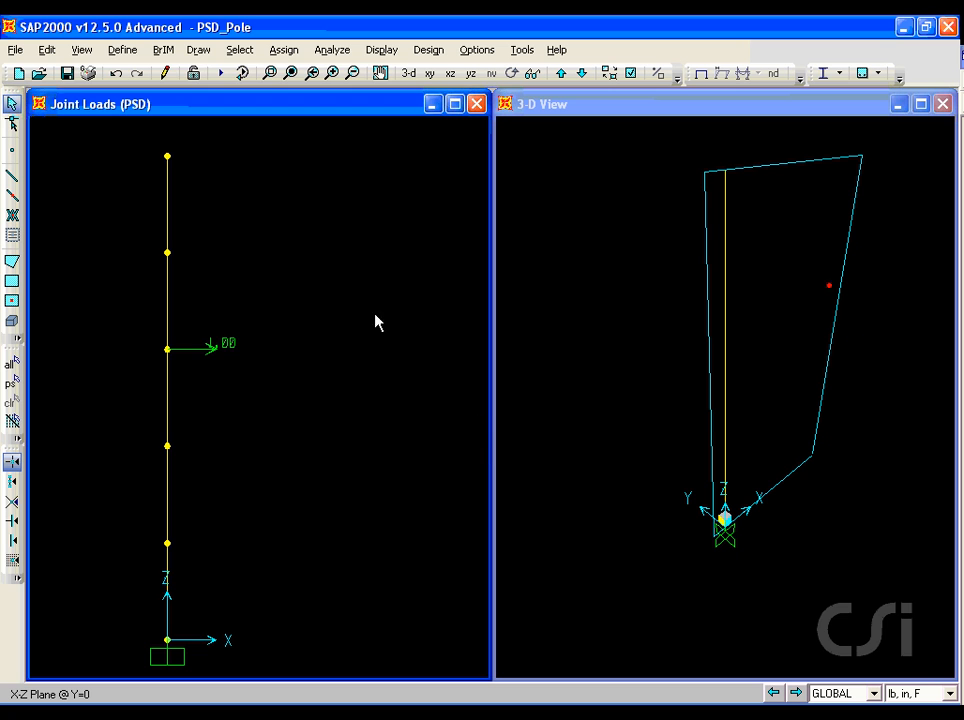
click(124, 50)
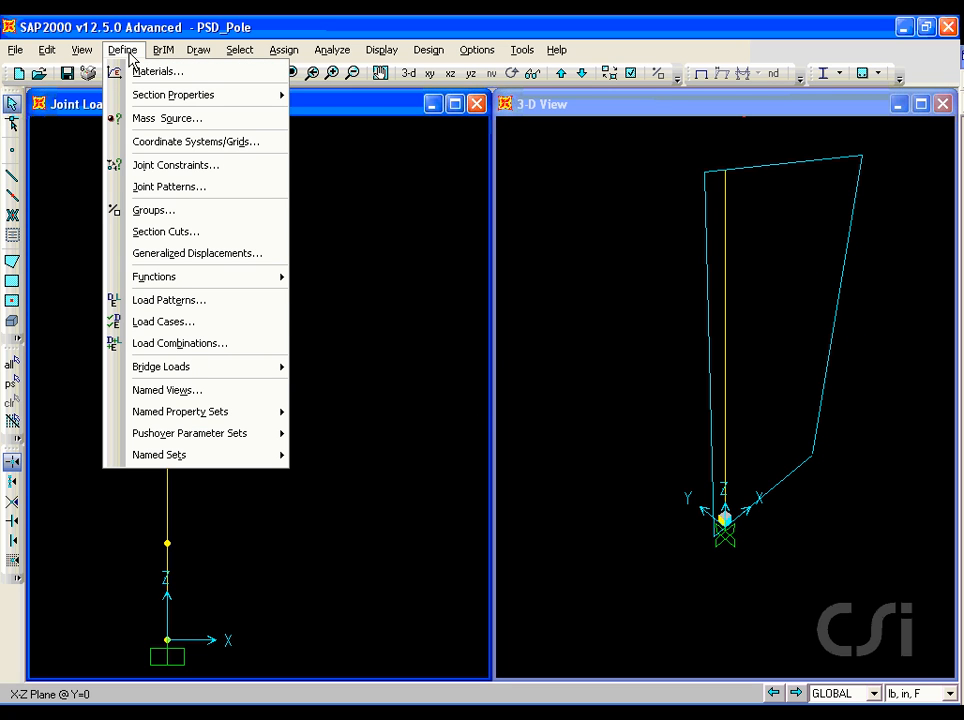
click(146, 326)
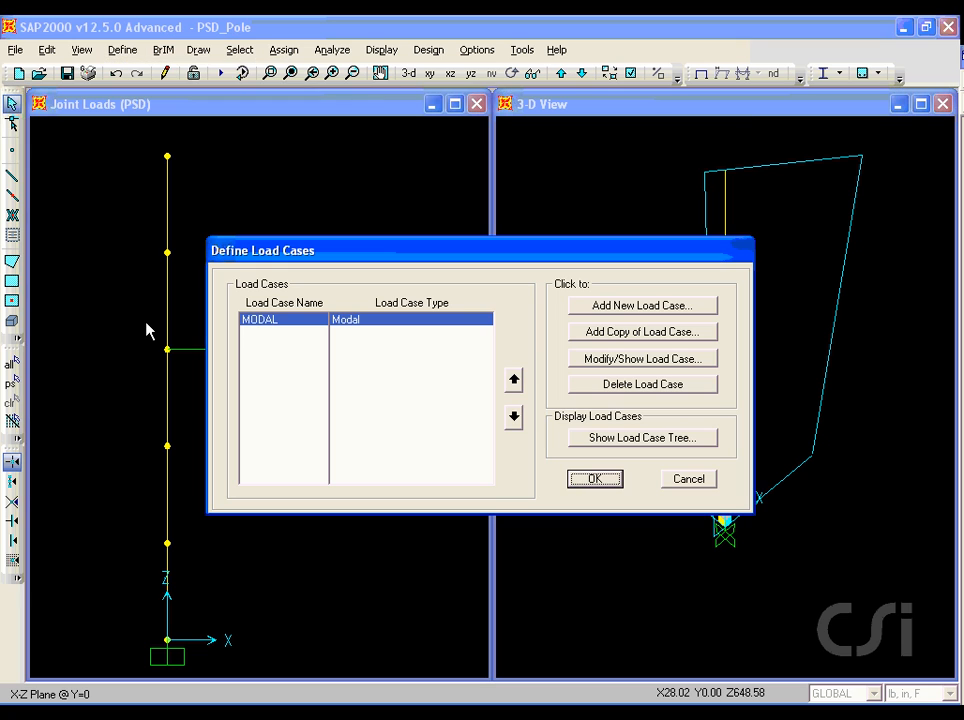
click(618, 312)
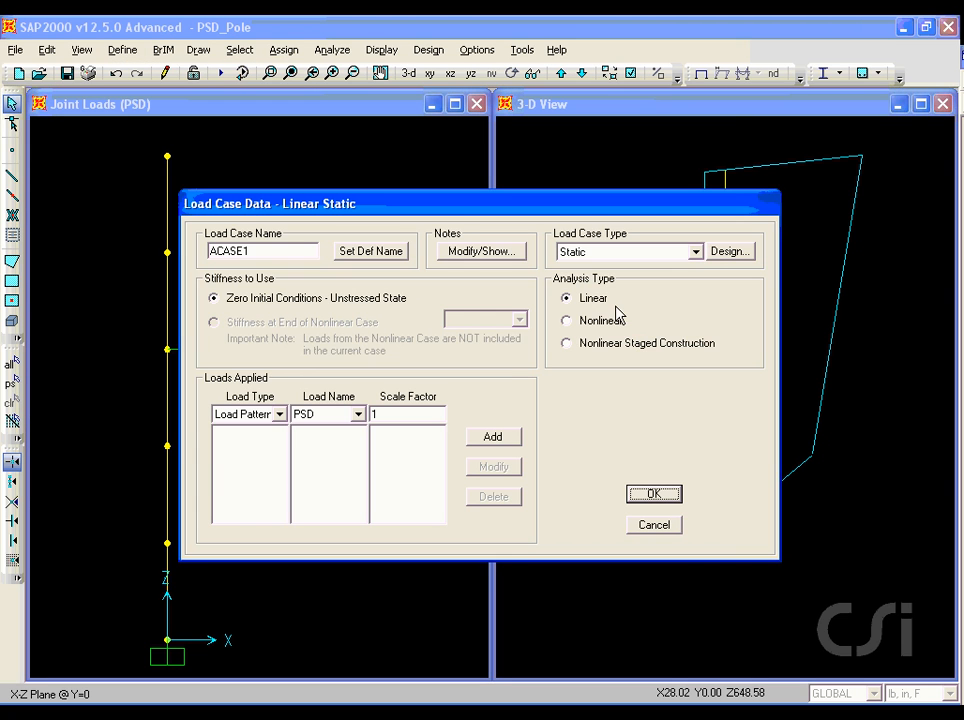
double_click(276, 251)
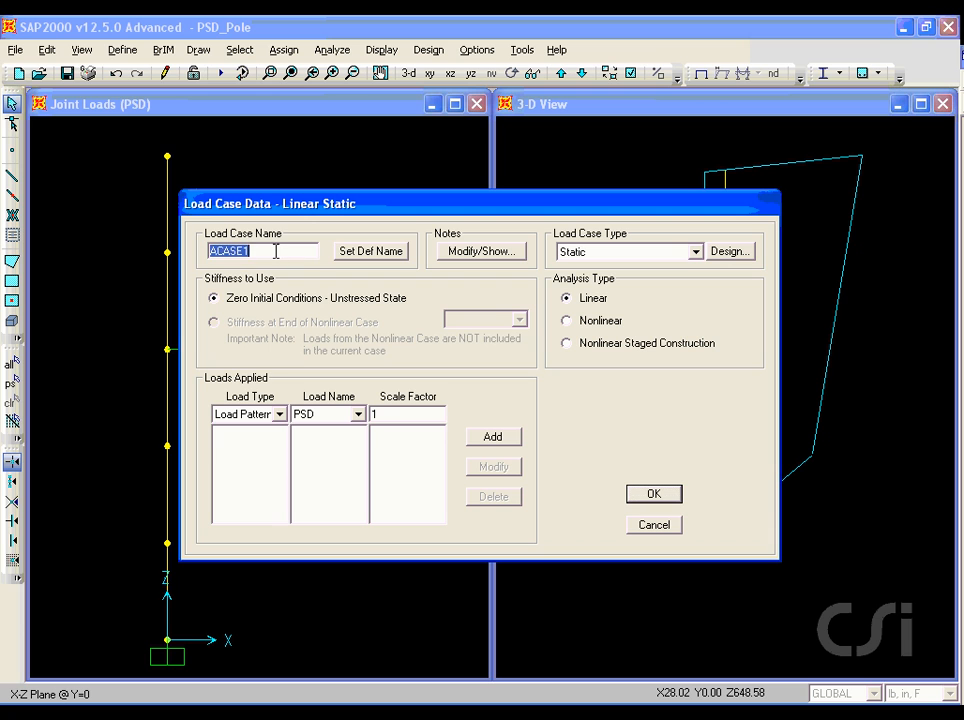
text(PSD)
click(641, 256)
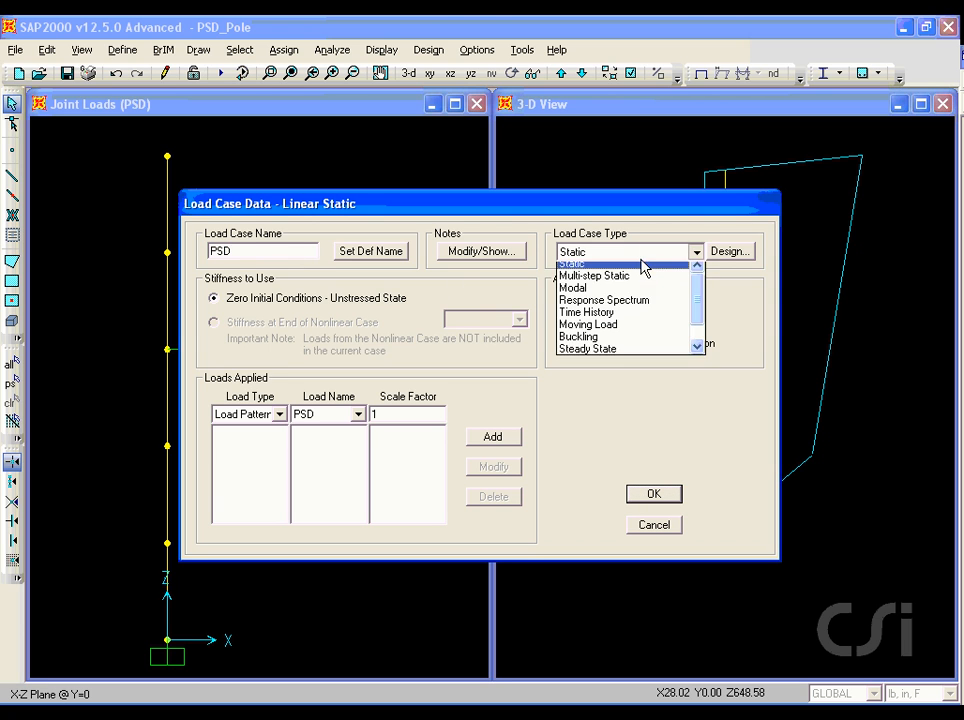
drag(695, 301, 698, 337)
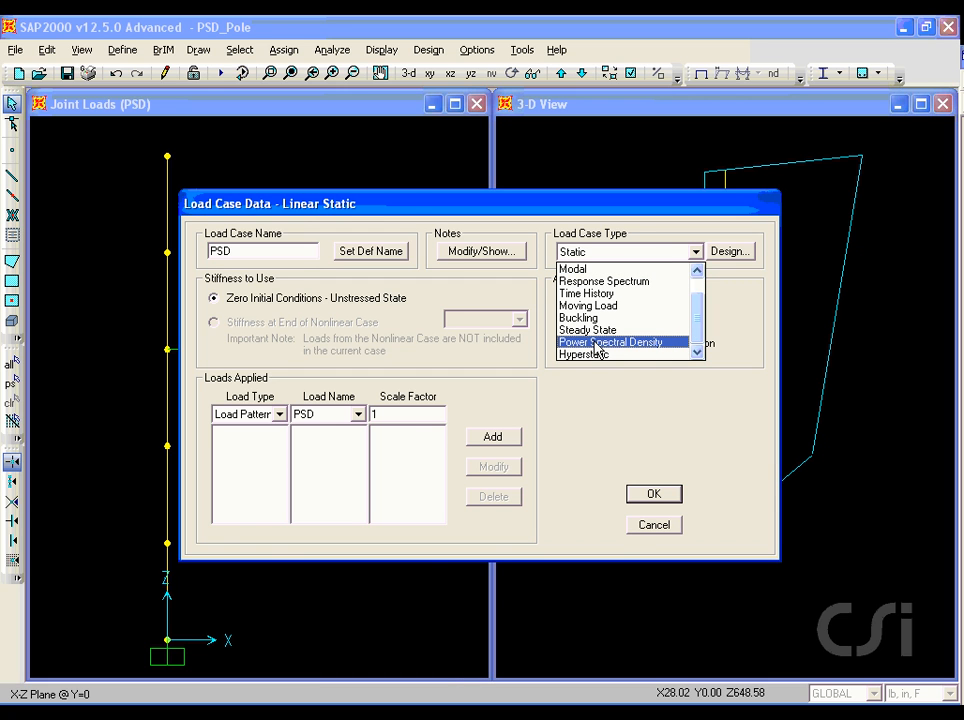
click(628, 345)
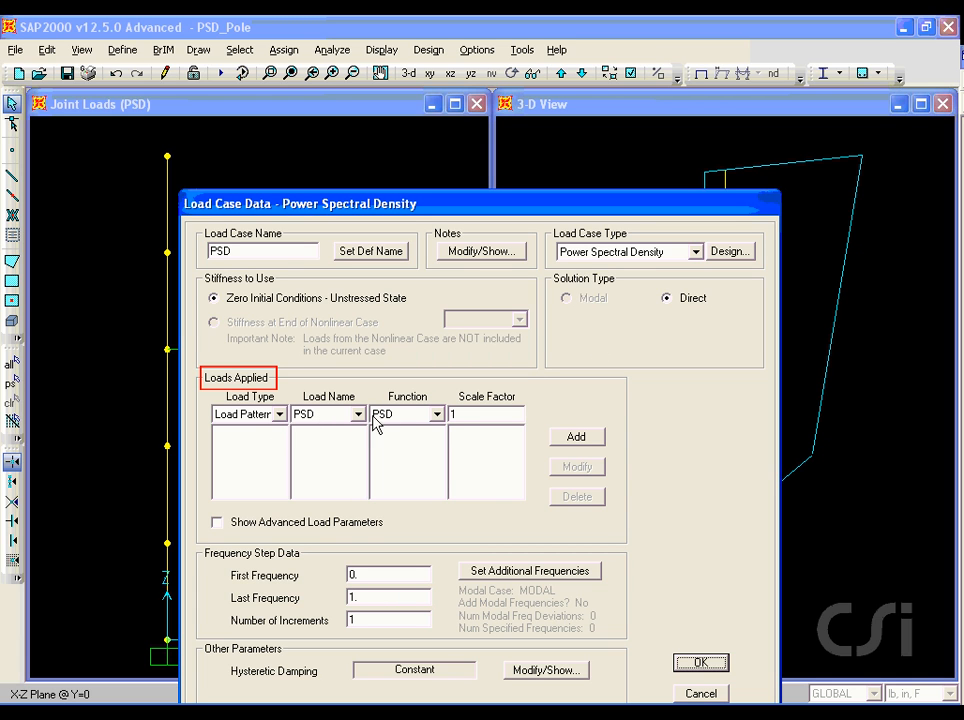
- Apply load pattern PSD with function PSD at scale factor 1, and set the last frequency to 5 with 5 increments
click(566, 437)
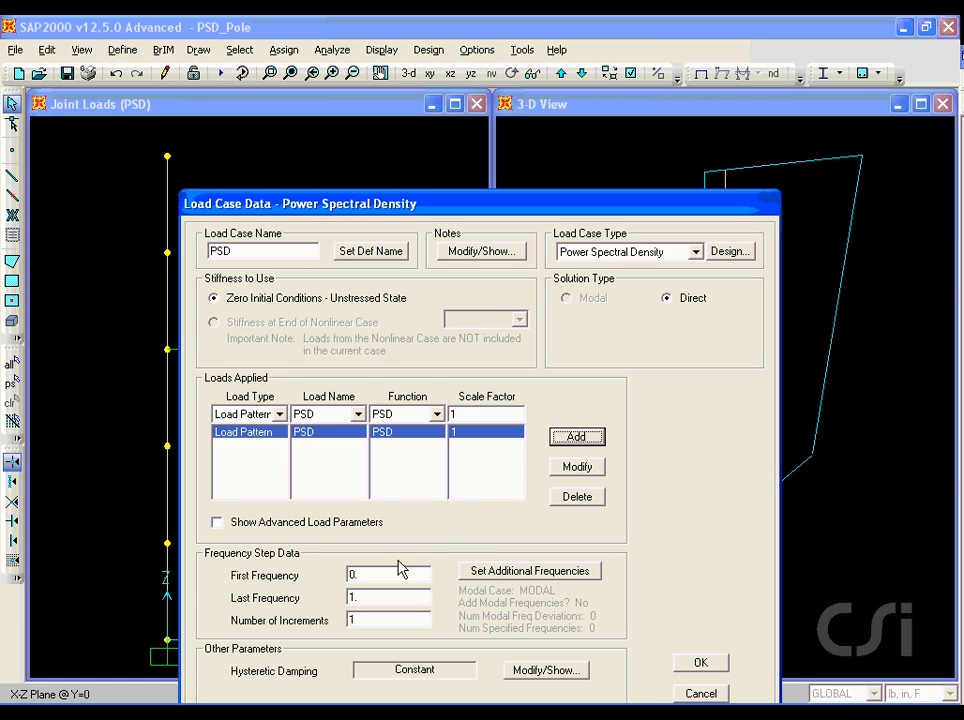
double_click(366, 596)
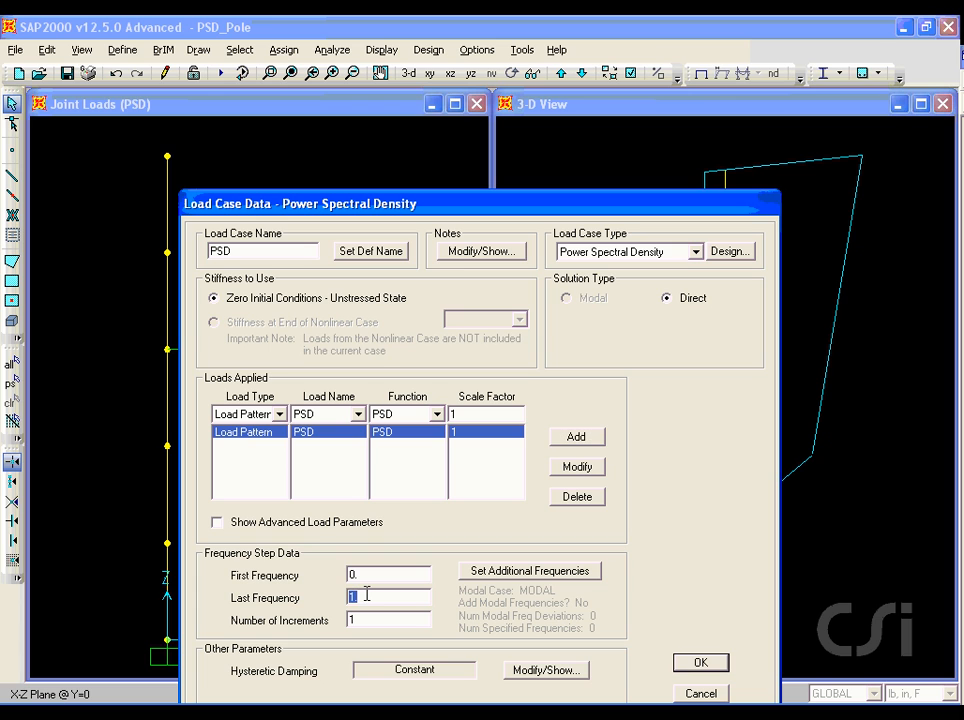
text(5)
double_click(352, 619)
text(5)
- Include the modal frequencies and their deviations as additional frequencies, adding a signed fractional deviation of 0.001
click(539, 572)
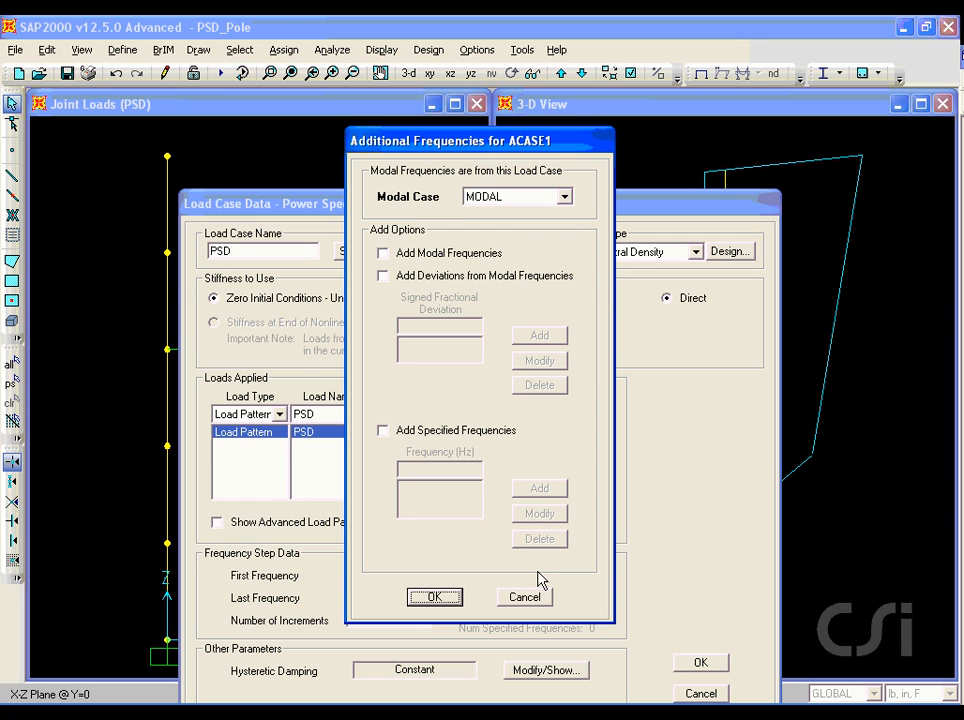
click(397, 258)
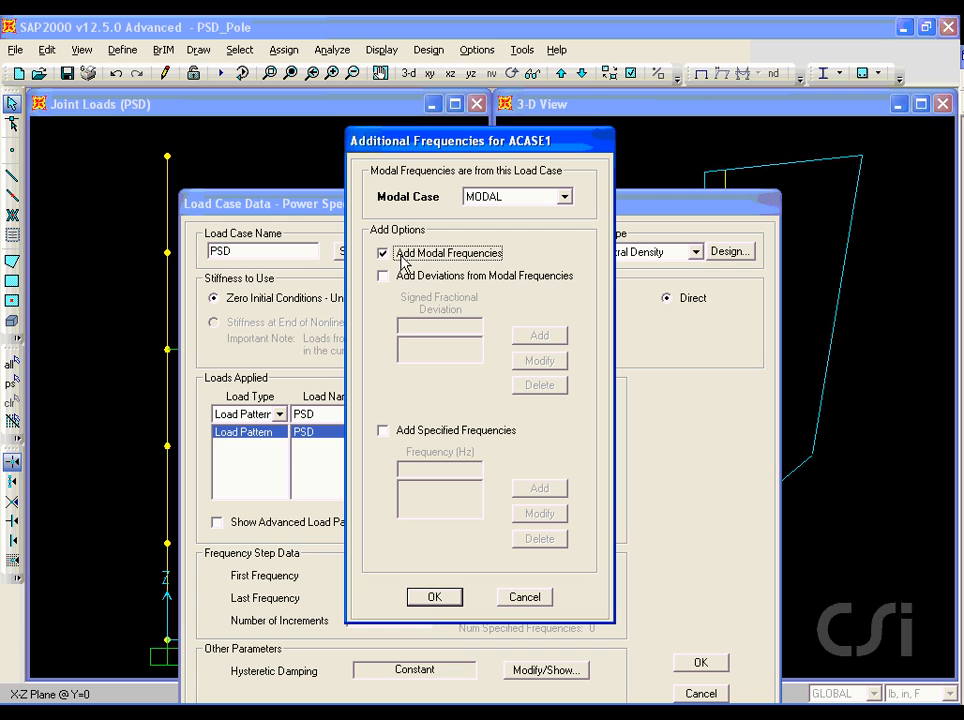
click(384, 279)
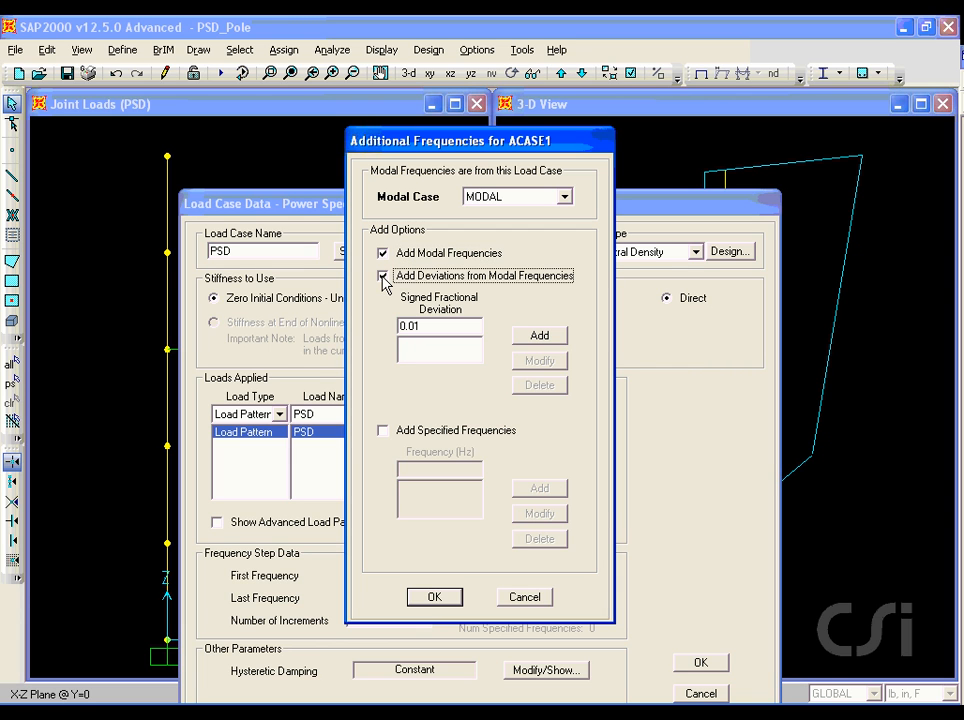
double_click(409, 322)
click(411, 322)
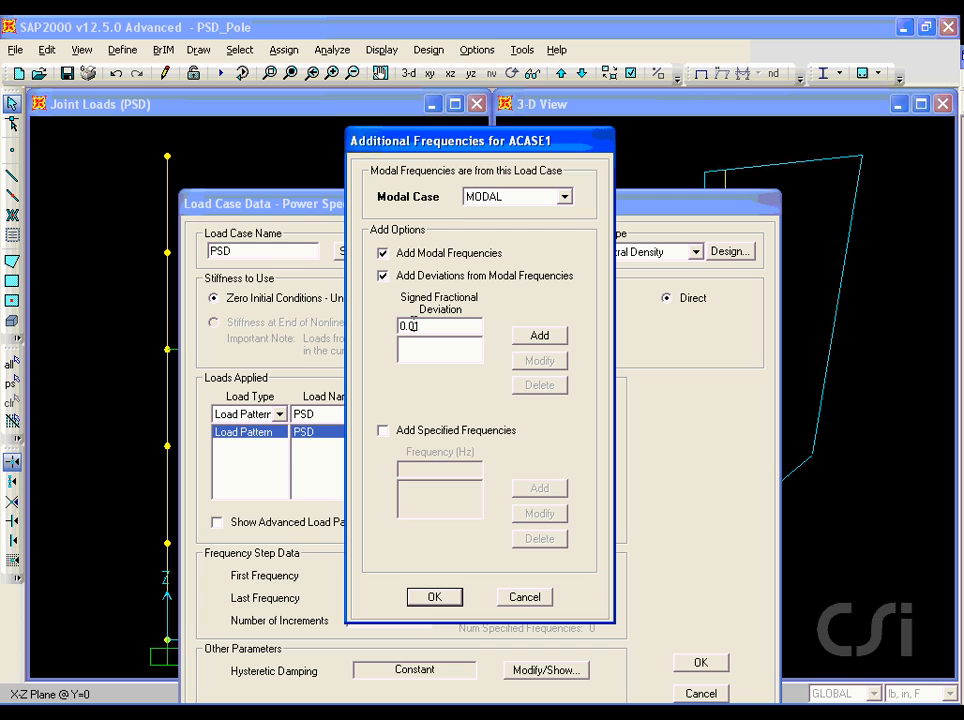
text(0)
click(530, 338)
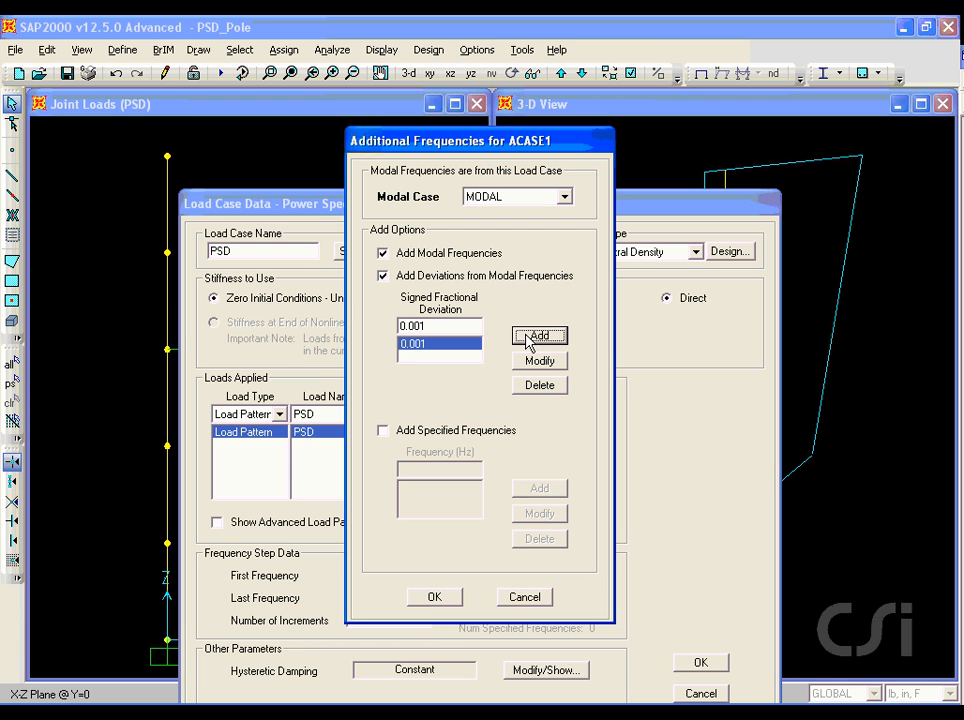
- Add signed fractional deviations of -0.001 and -0.002 from the modal frequencies
double_click(399, 326)
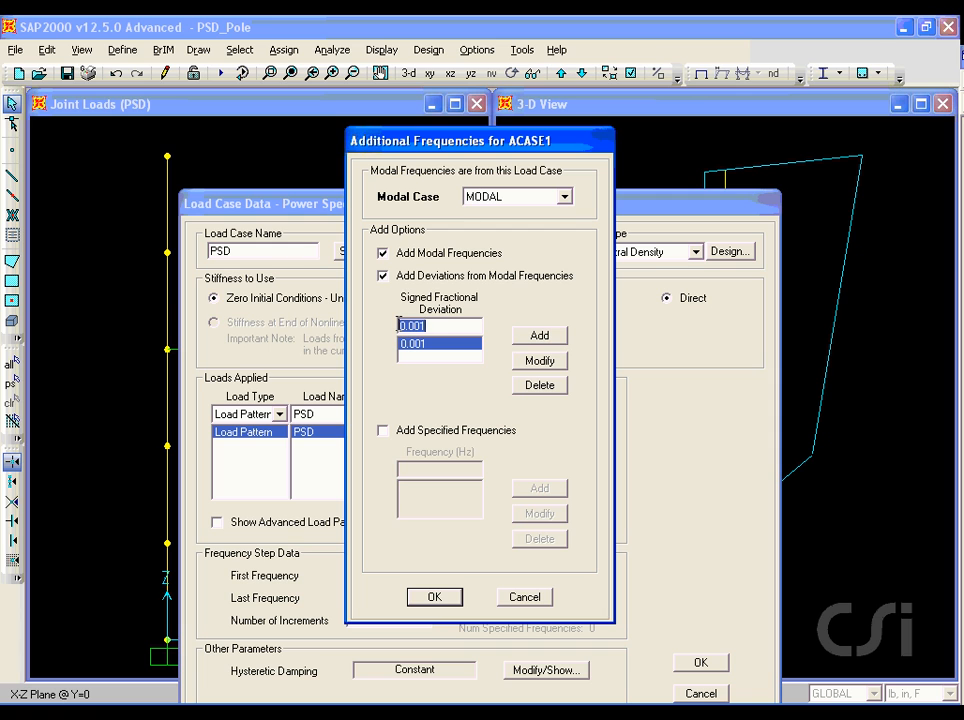
click(399, 326)
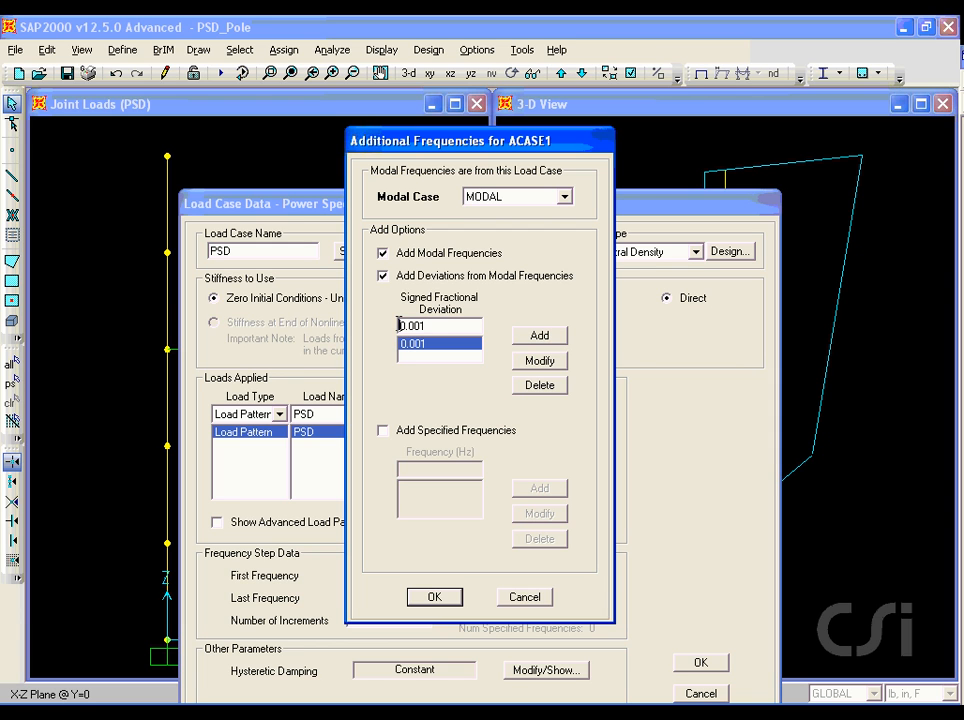
text(-)
click(519, 337)
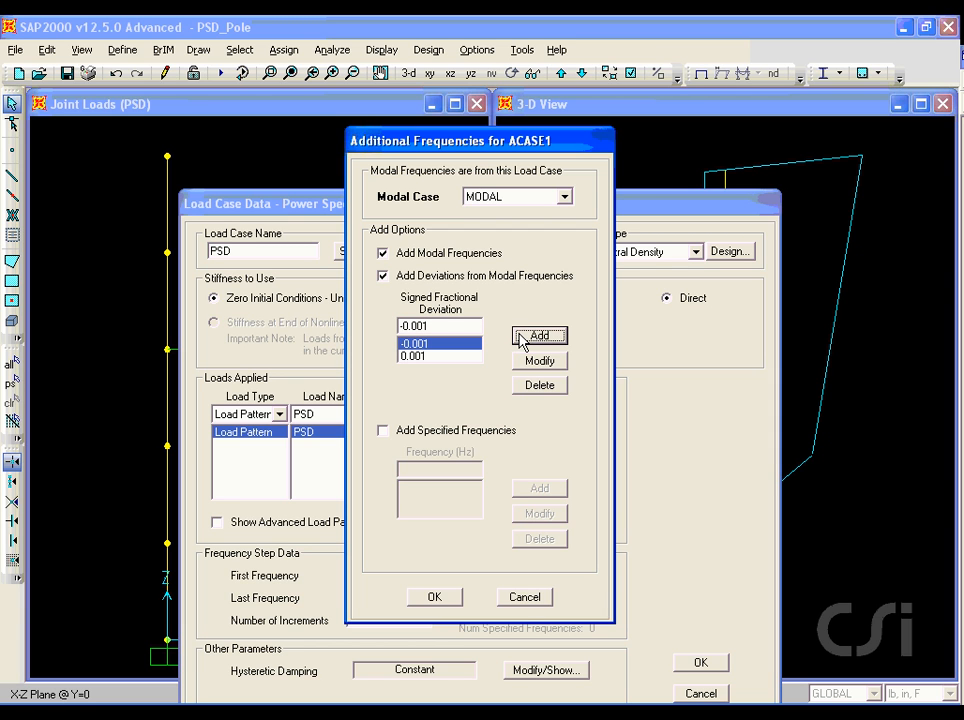
double_click(424, 327)
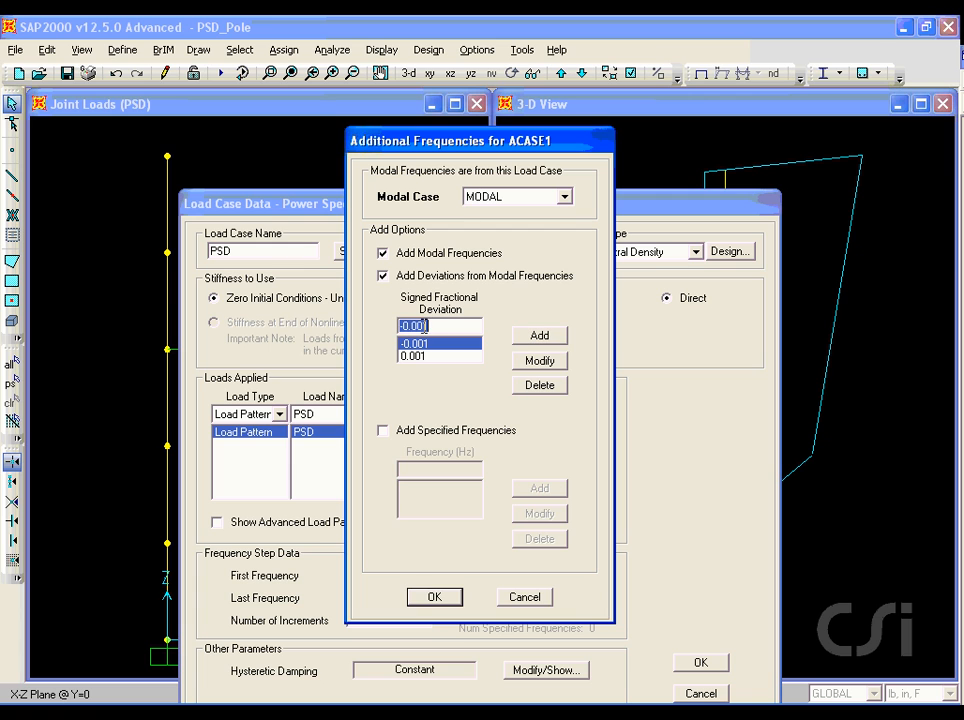
click(428, 327)
key(BackSpace)
text(2)
click(538, 337)
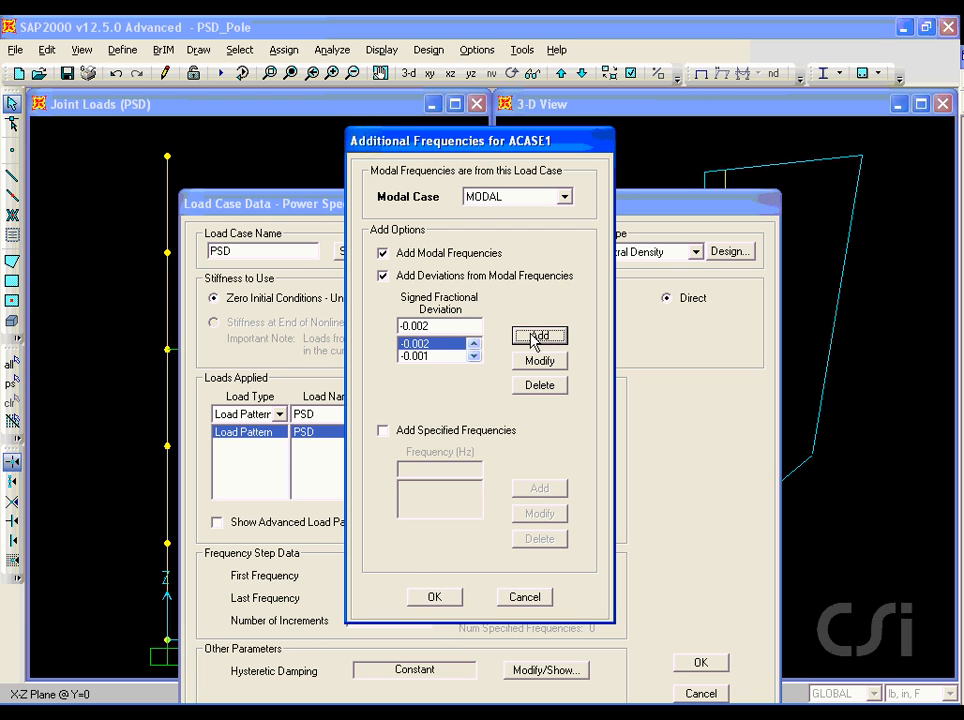
- Add the remaining signed fractional deviations: 0.002, ±0.005, ±0.01, ±0.02, ±0.05 and ±0.1
click(399, 326)
key(Delete)
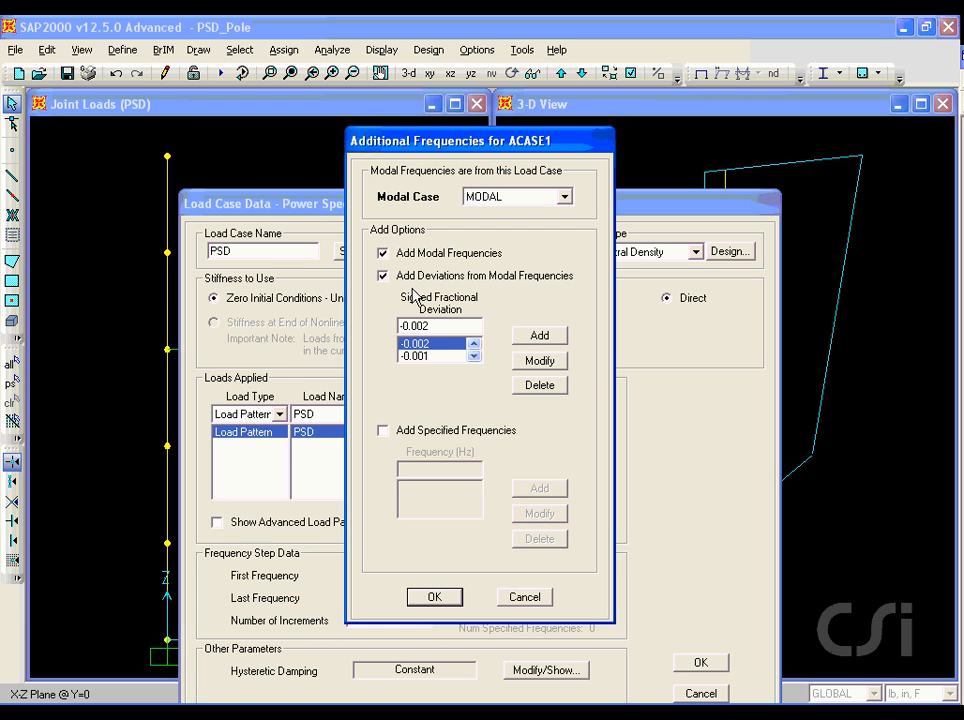
click(530, 337)
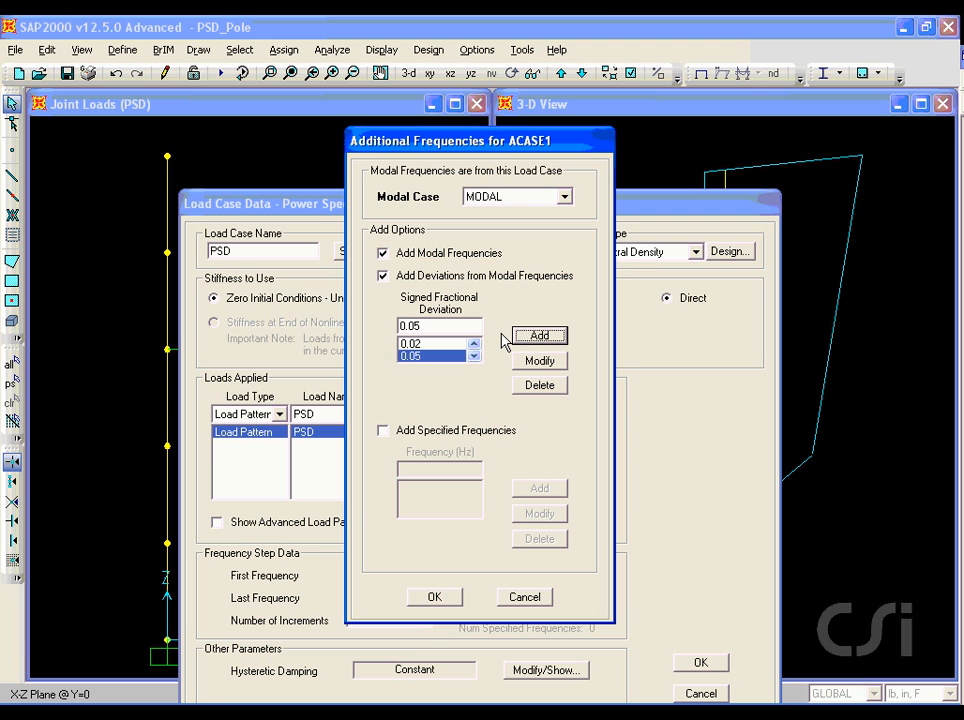
click(408, 326)
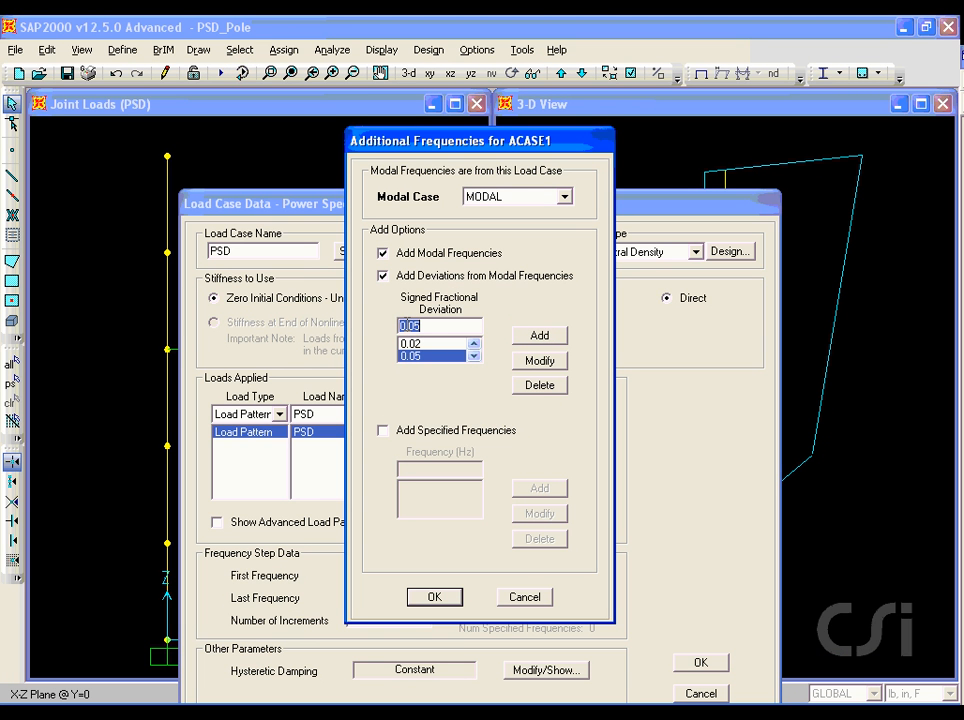
click(407, 326)
drag(408, 326, 427, 327)
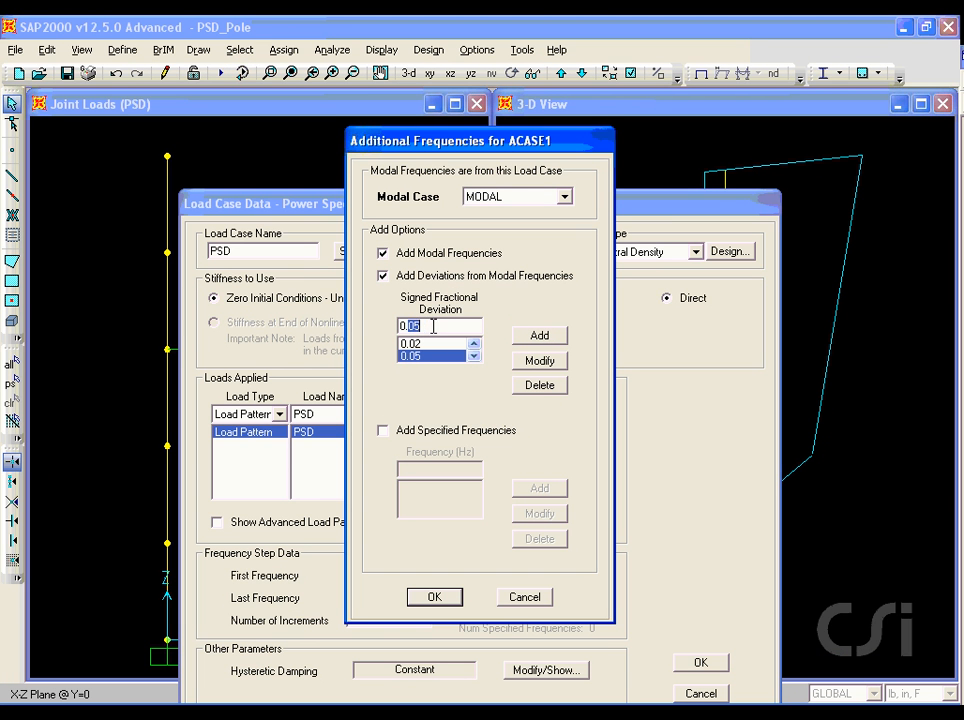
text(1)
click(535, 335)
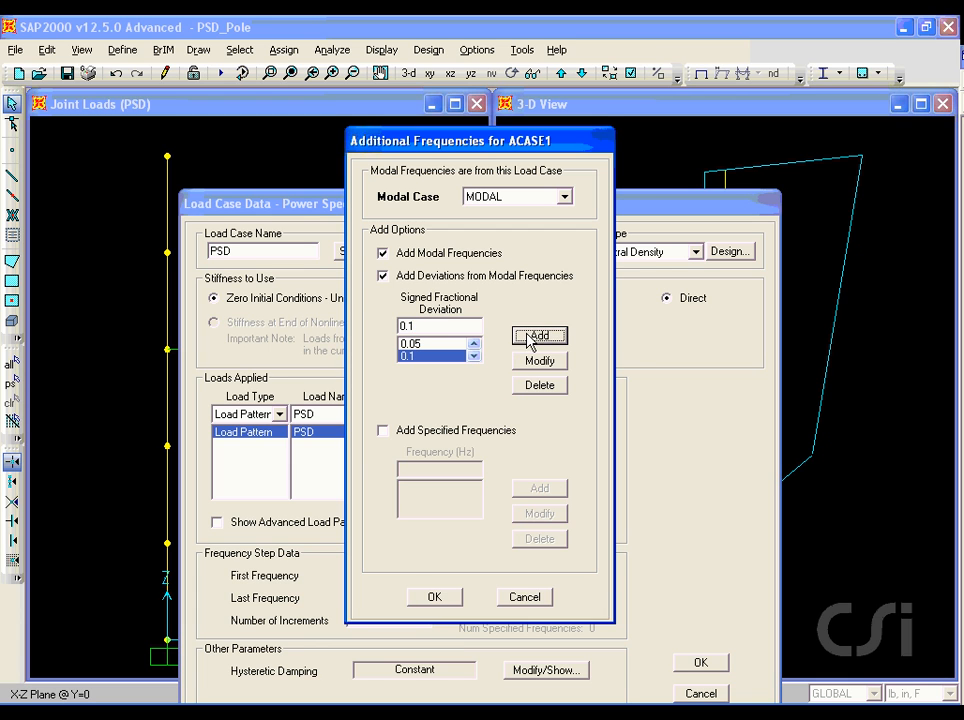
click(401, 326)
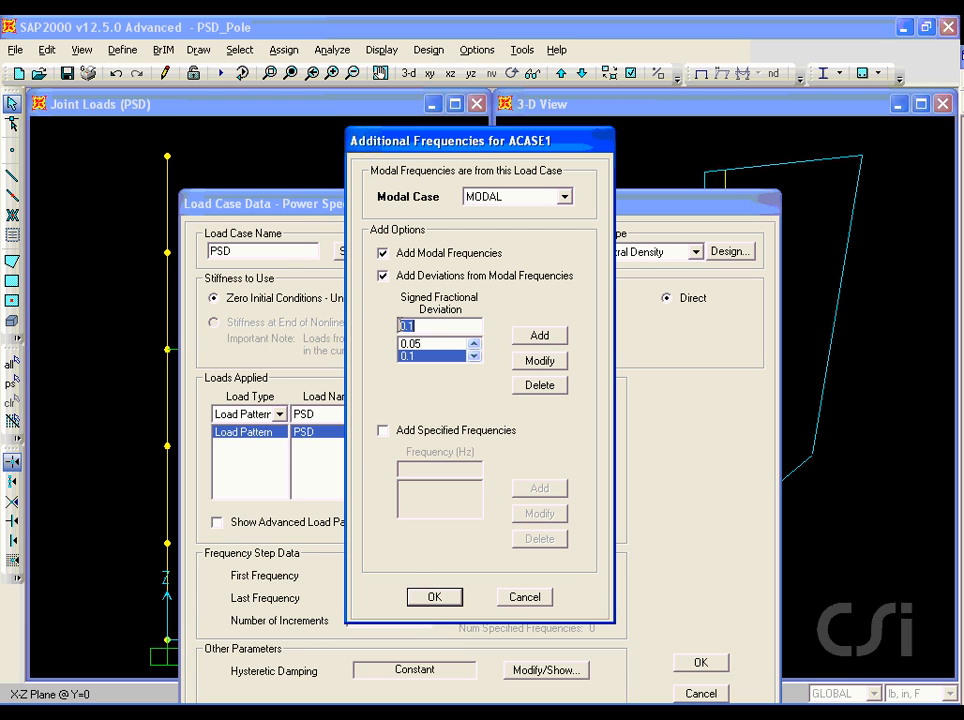
click(401, 326)
text(-)
click(520, 340)
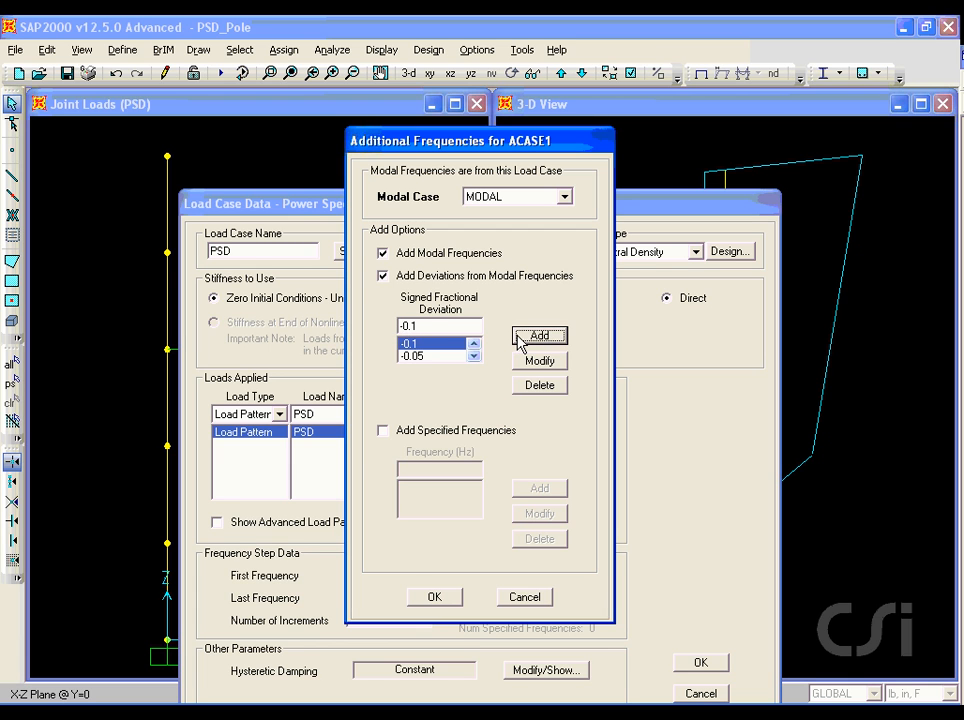
- Review the full list of signed fractional deviations and accept the additional frequencies
click(474, 357)
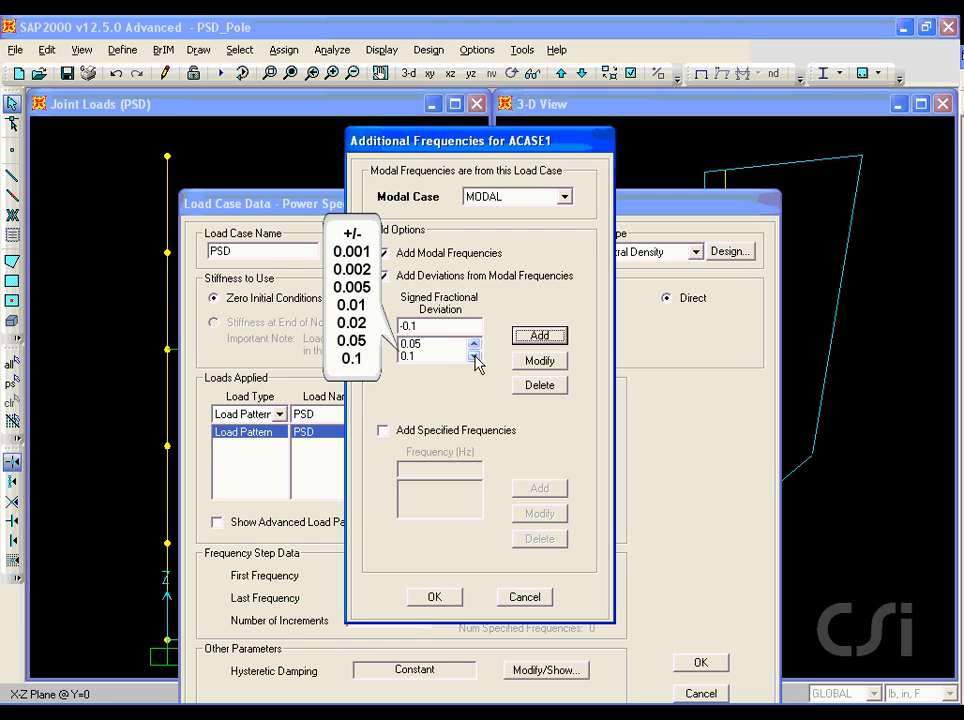
click(474, 344)
click(474, 344)
click(474, 344)
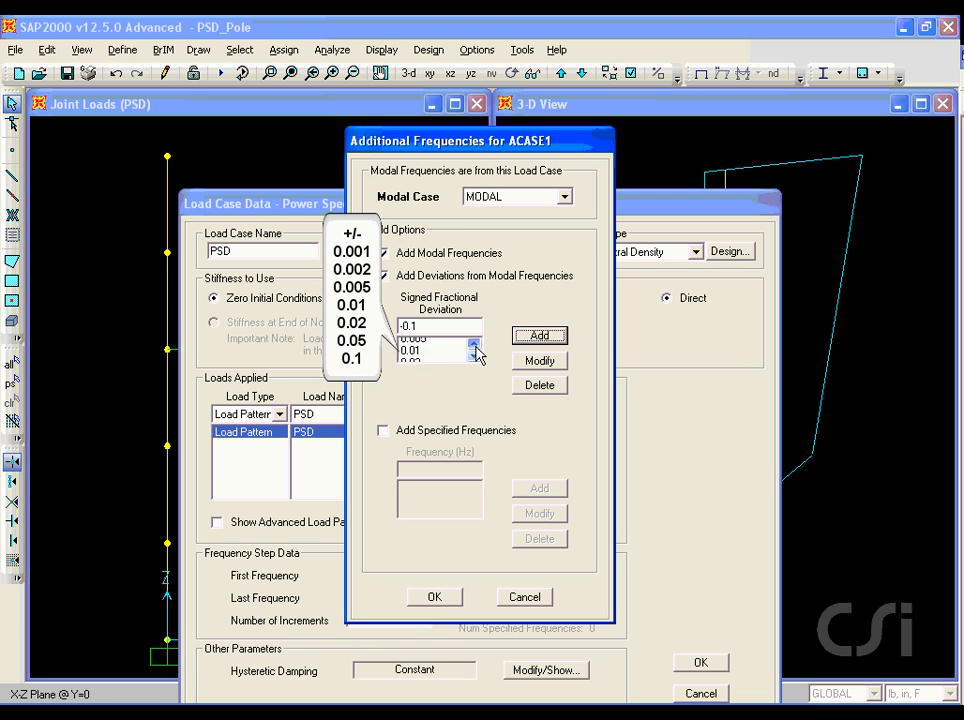
click(474, 345)
click(474, 345)
click(474, 345)
click(474, 345)
click(474, 345)
click(474, 345)
click(474, 345)
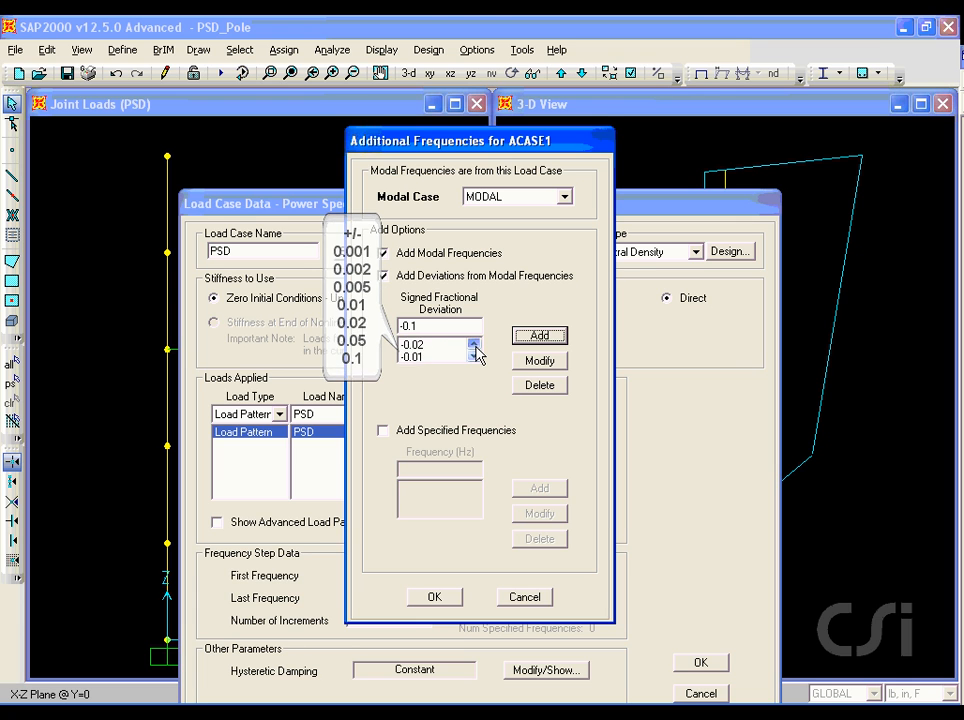
click(474, 345)
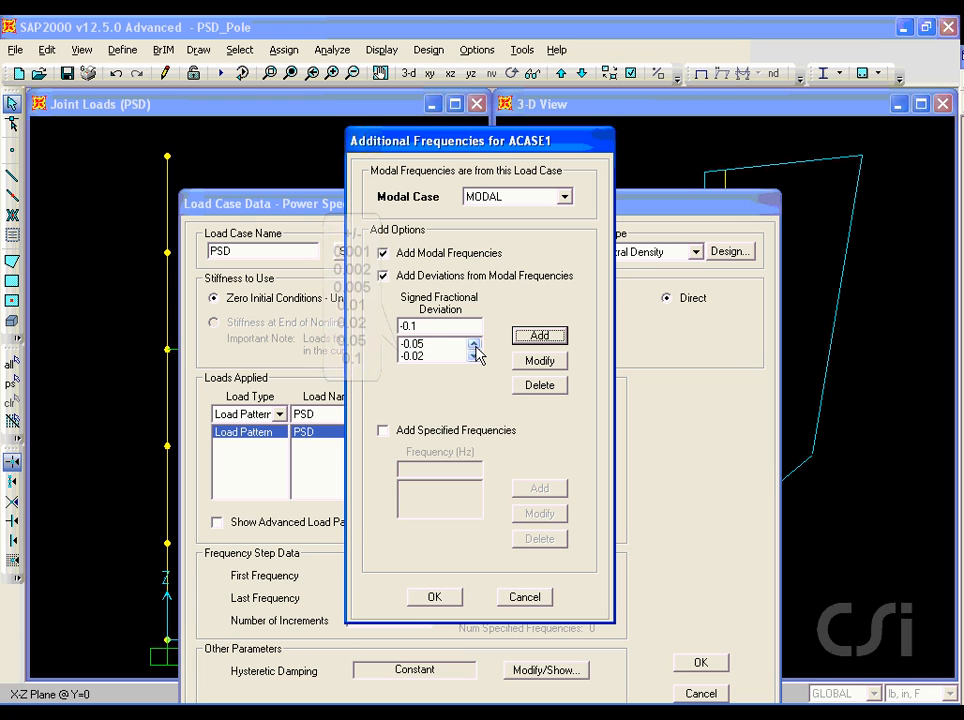
click(433, 600)
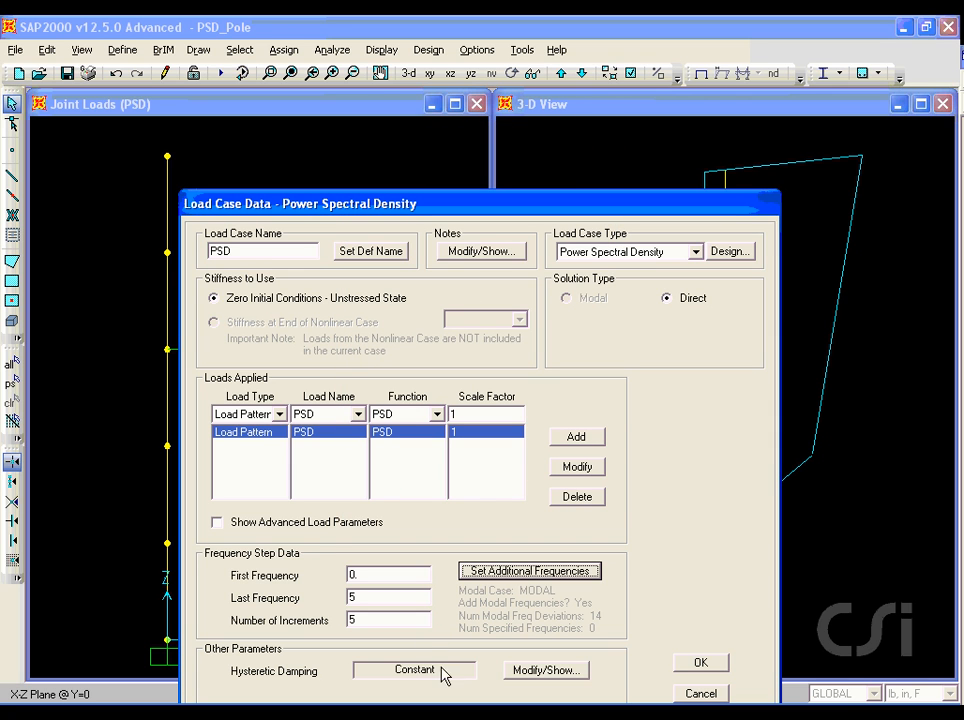
- Set the stiffness proportional coefficient of the constant hysteretic damping to 0.01, and accept the PSD load case
click(531, 674)
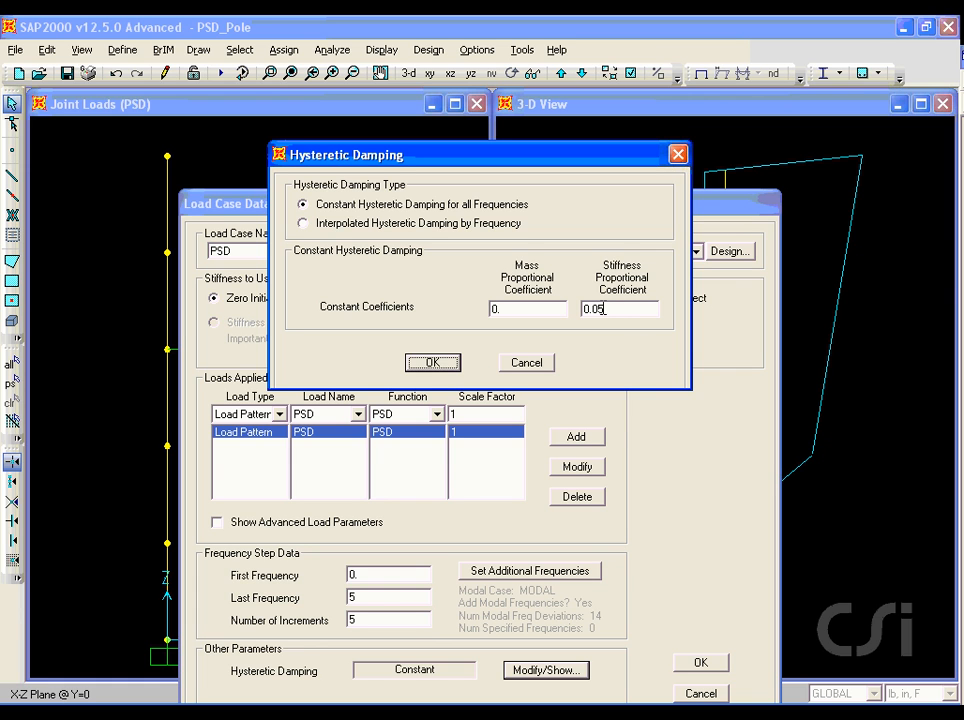
double_click(598, 309)
text(0.01)
click(449, 362)
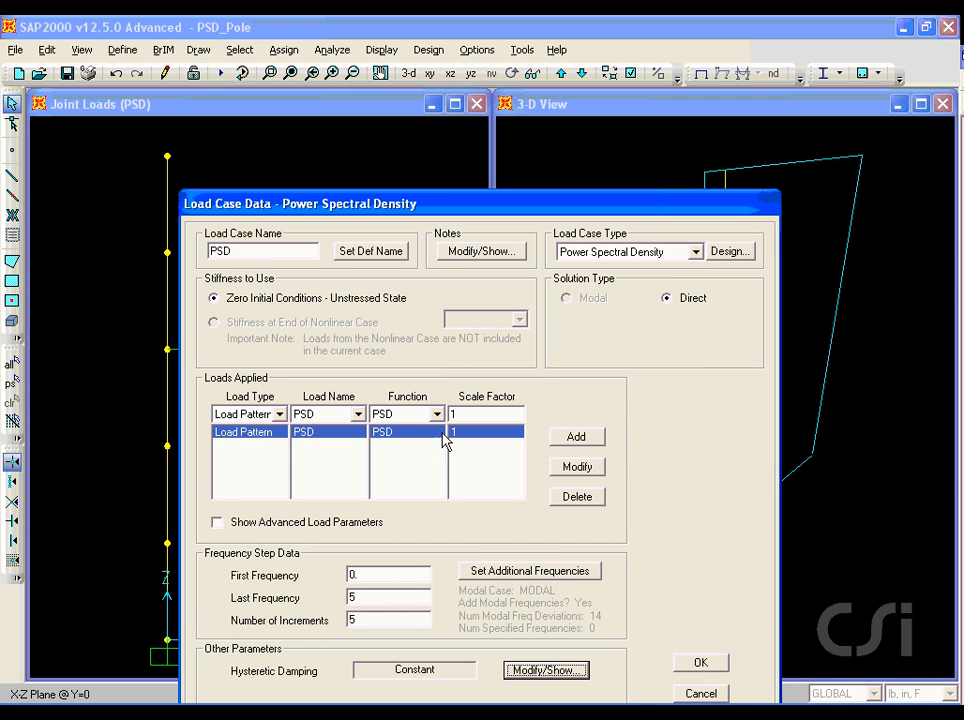
click(698, 665)
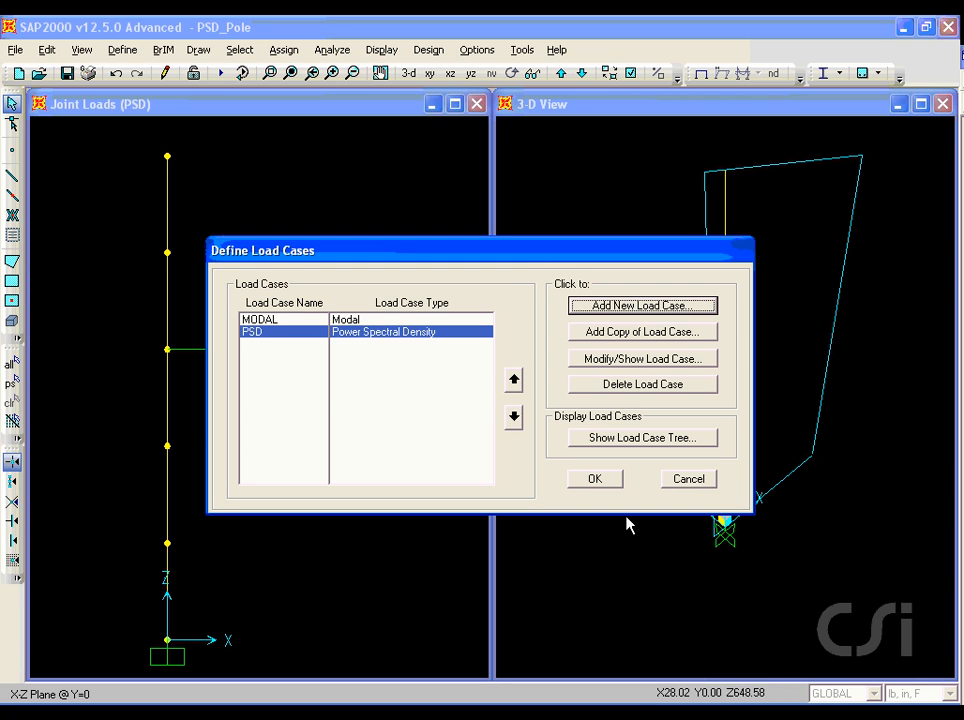
- Accept the defined load cases and run the analysis for the MODAL and PSD cases
click(612, 481)
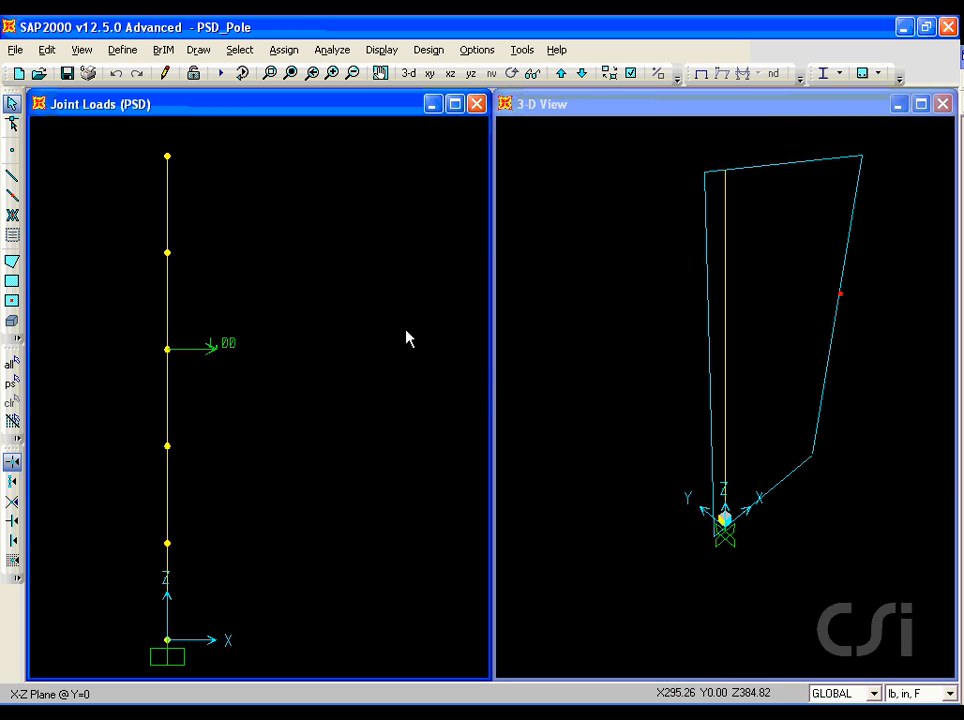
click(228, 77)
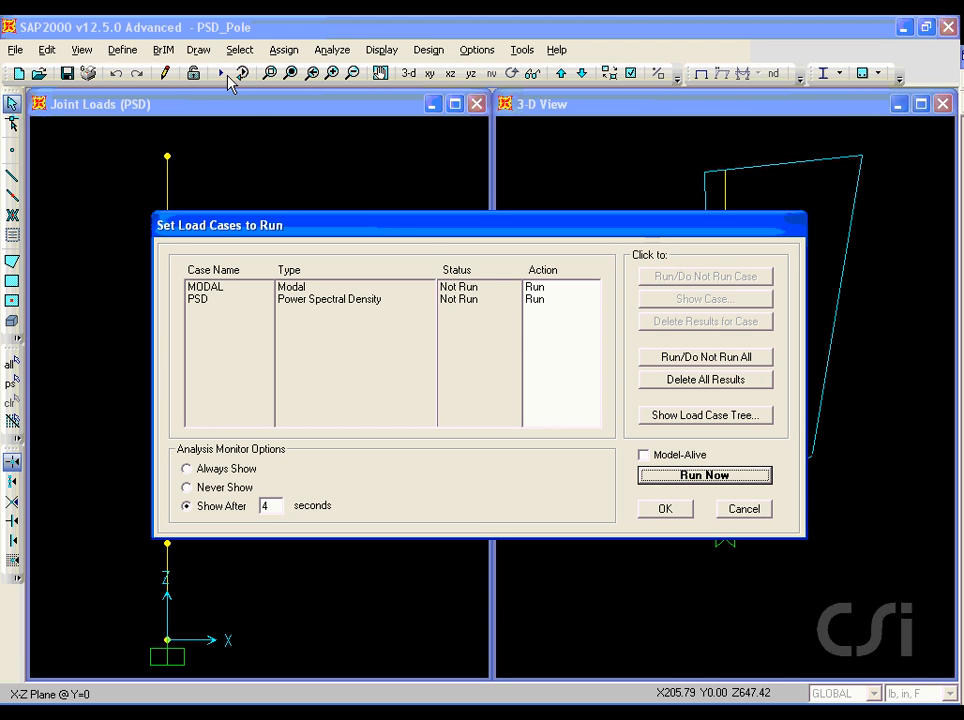
click(705, 476)
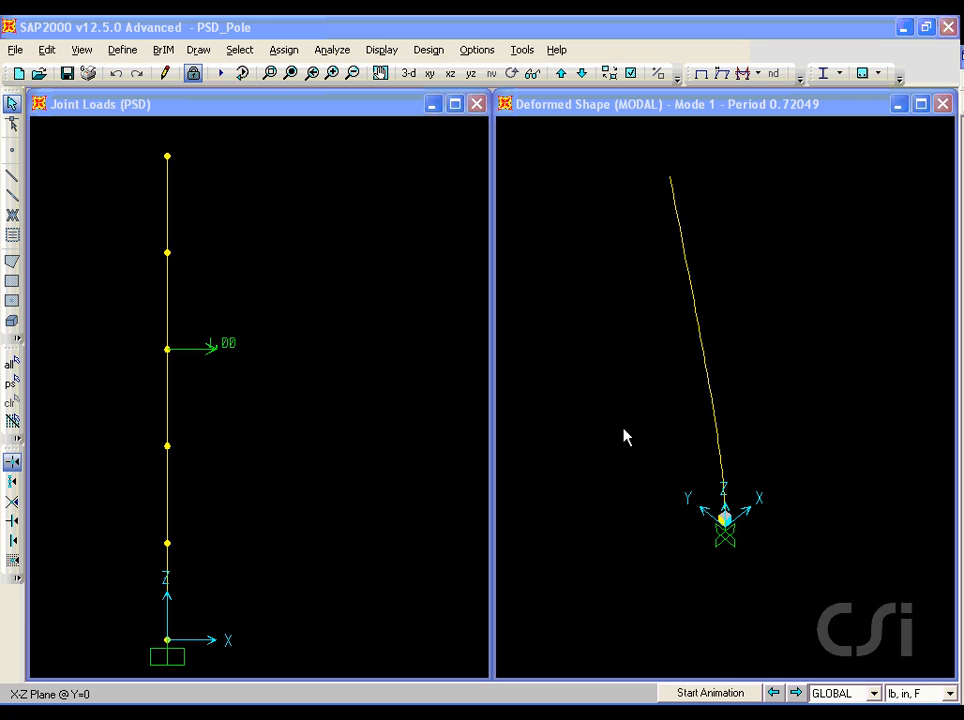
- For the mid-height joint, review the Joint4 plot function's definition as UX displacement including all modes, and accept it
click(171, 349)
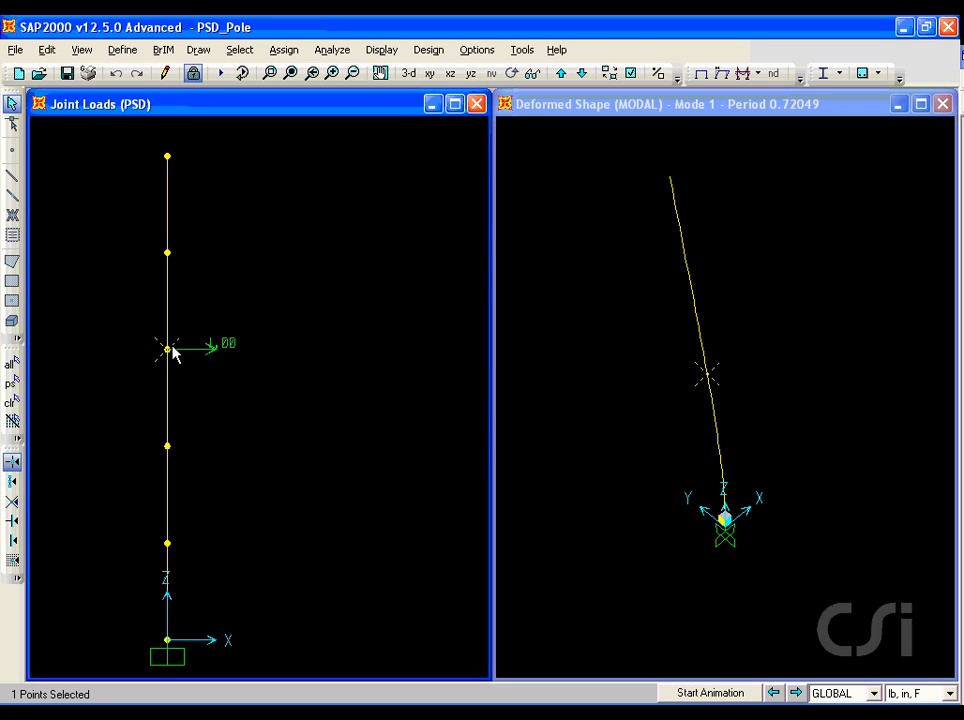
click(381, 50)
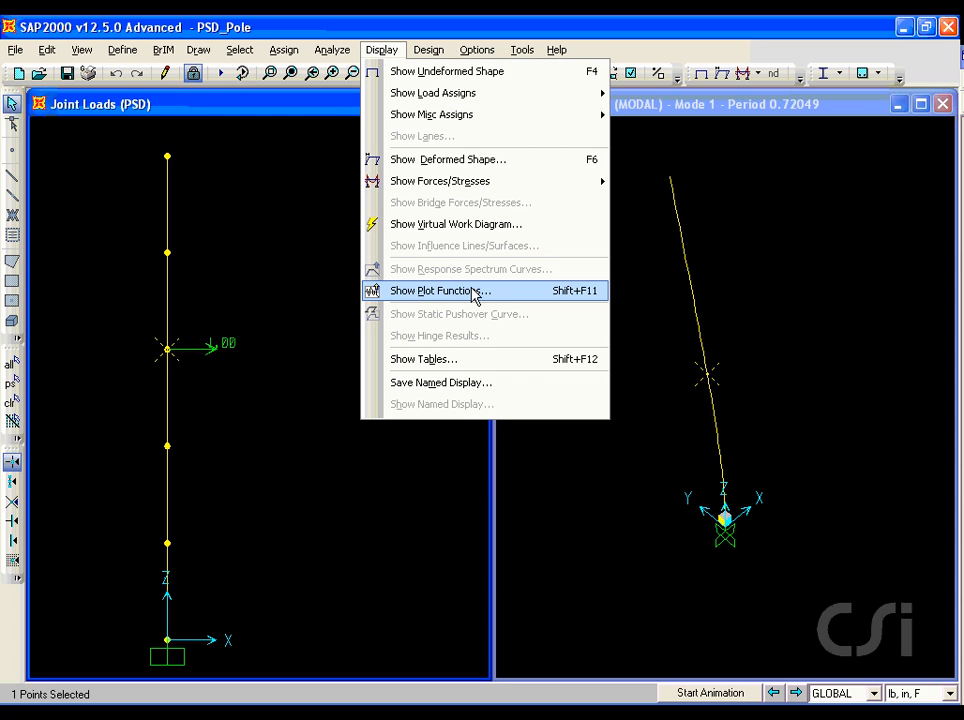
click(409, 292)
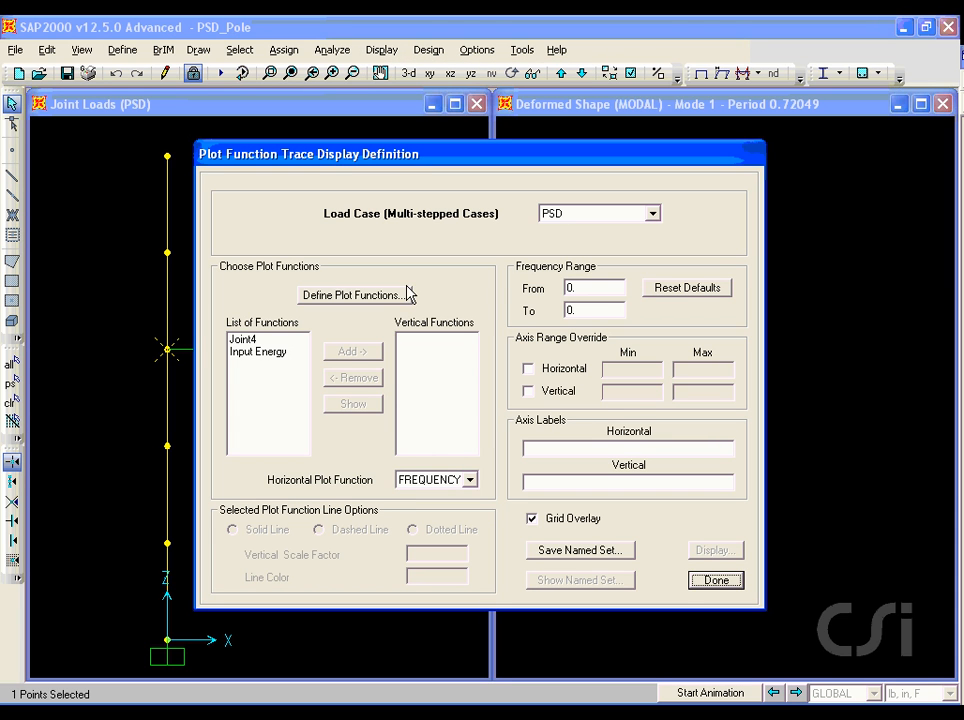
click(255, 341)
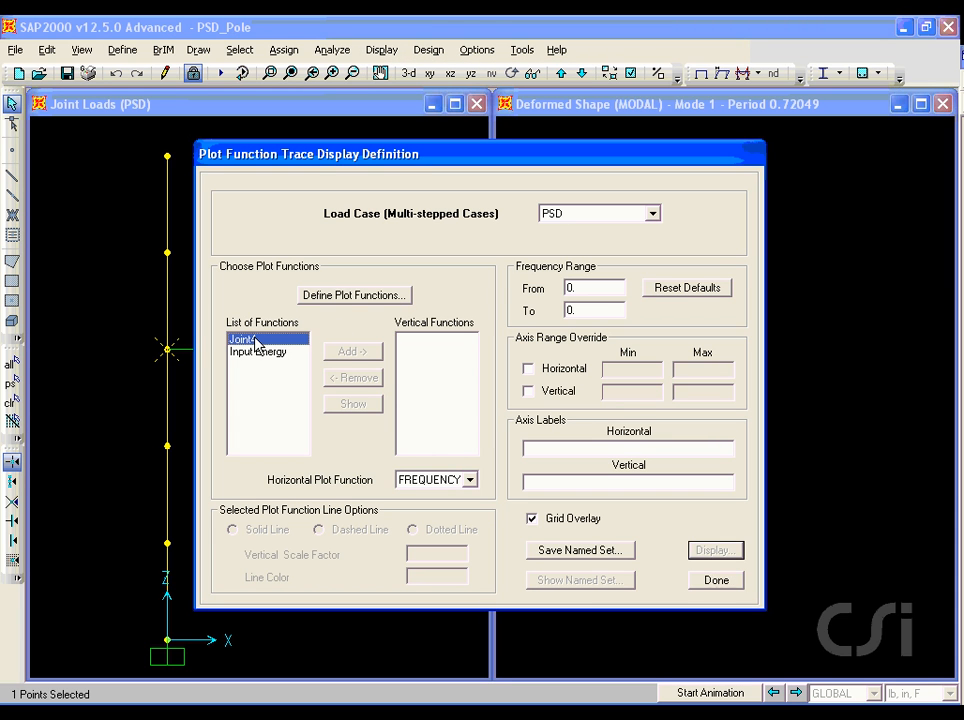
click(343, 296)
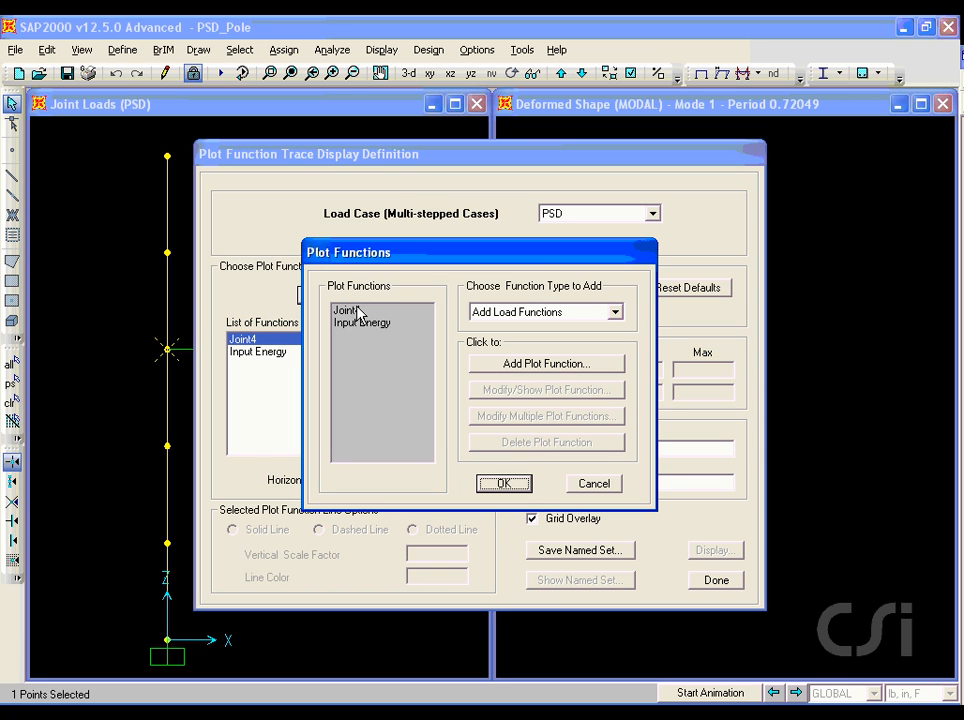
click(368, 318)
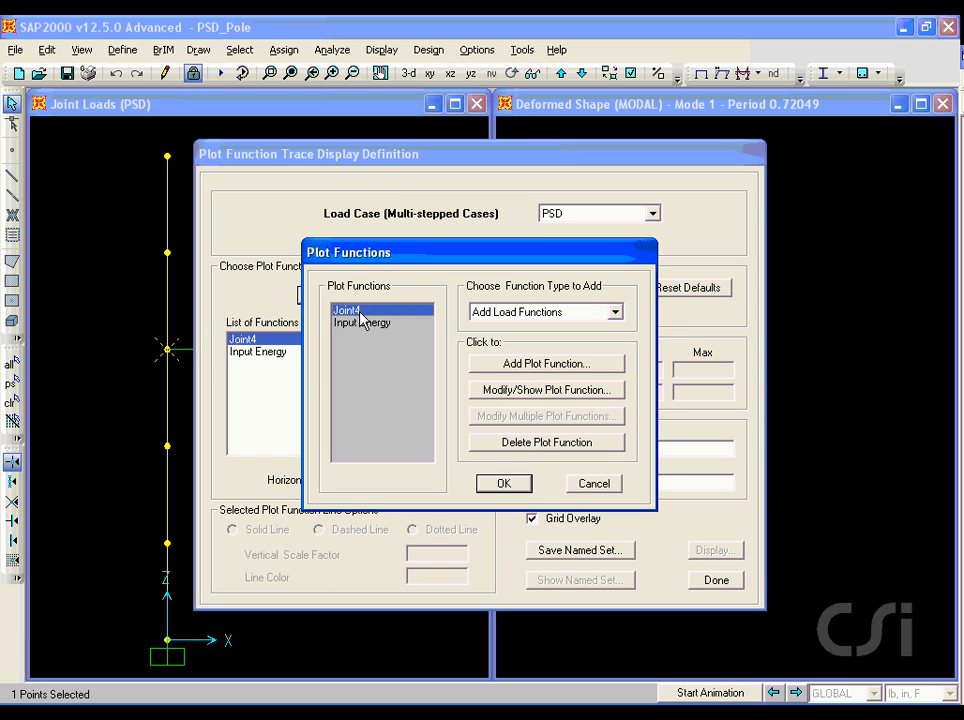
click(532, 392)
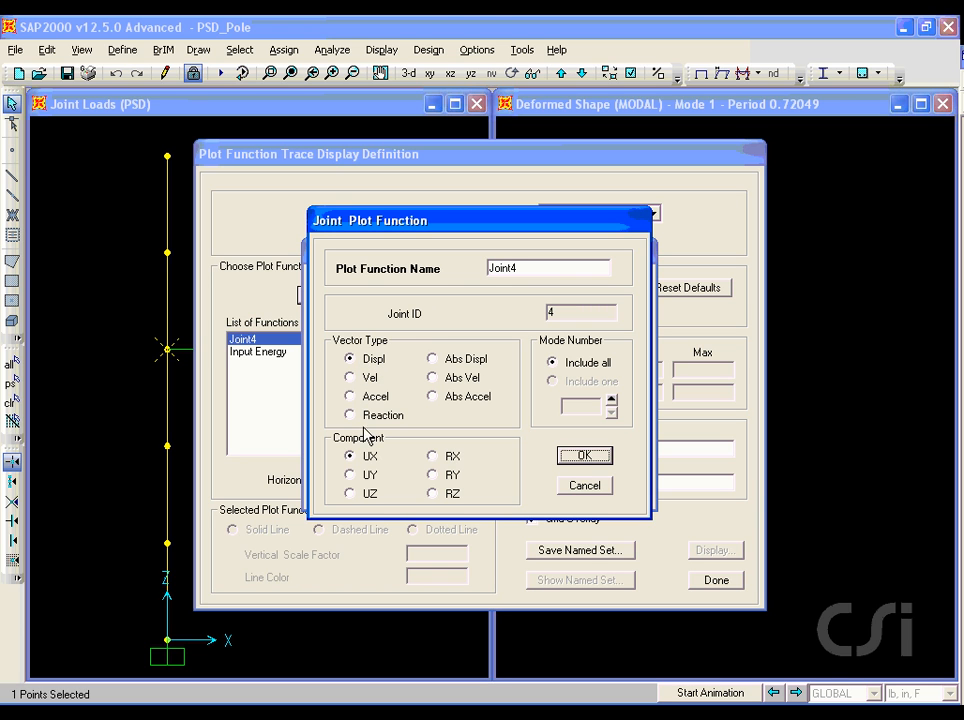
click(576, 458)
click(502, 483)
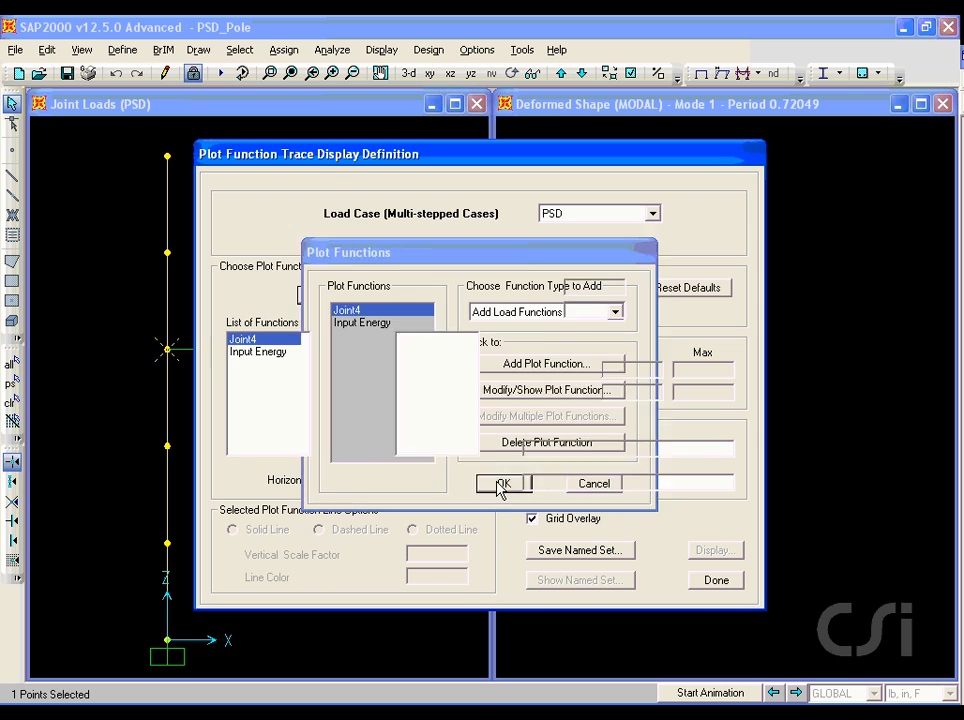
- Plot the Joint4 function against frequency for the PSD load case, examine the curve, and close the plot
click(262, 341)
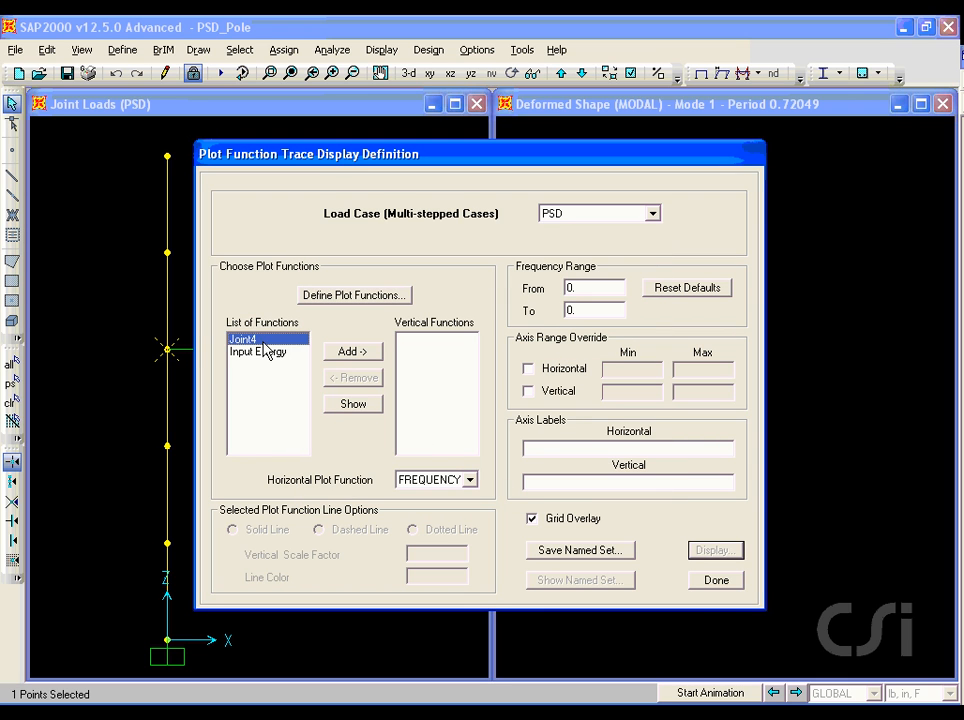
click(347, 352)
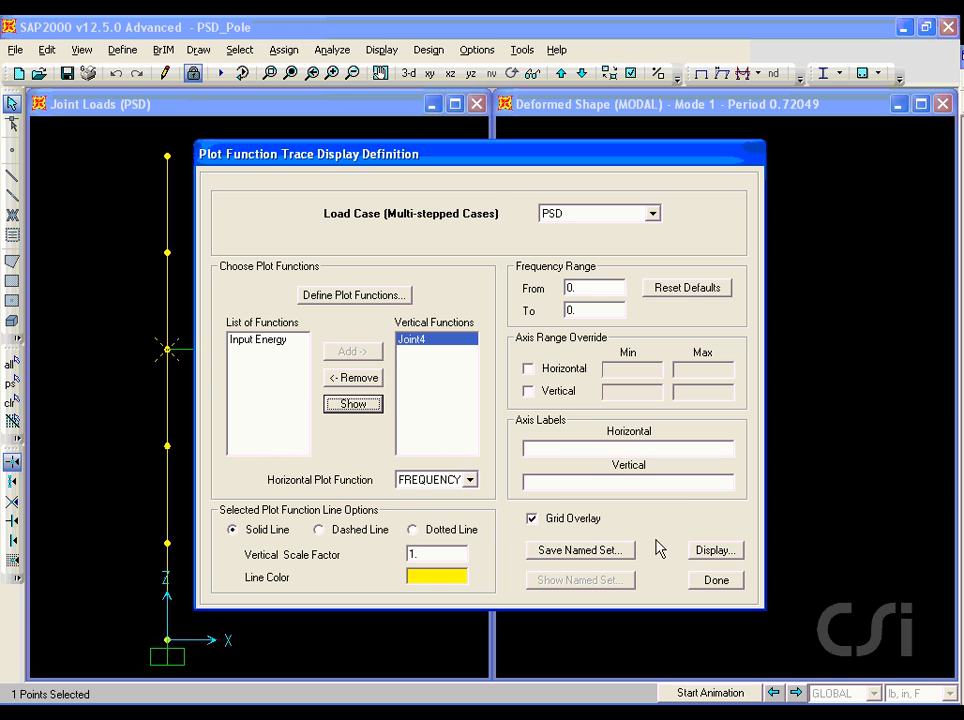
click(705, 550)
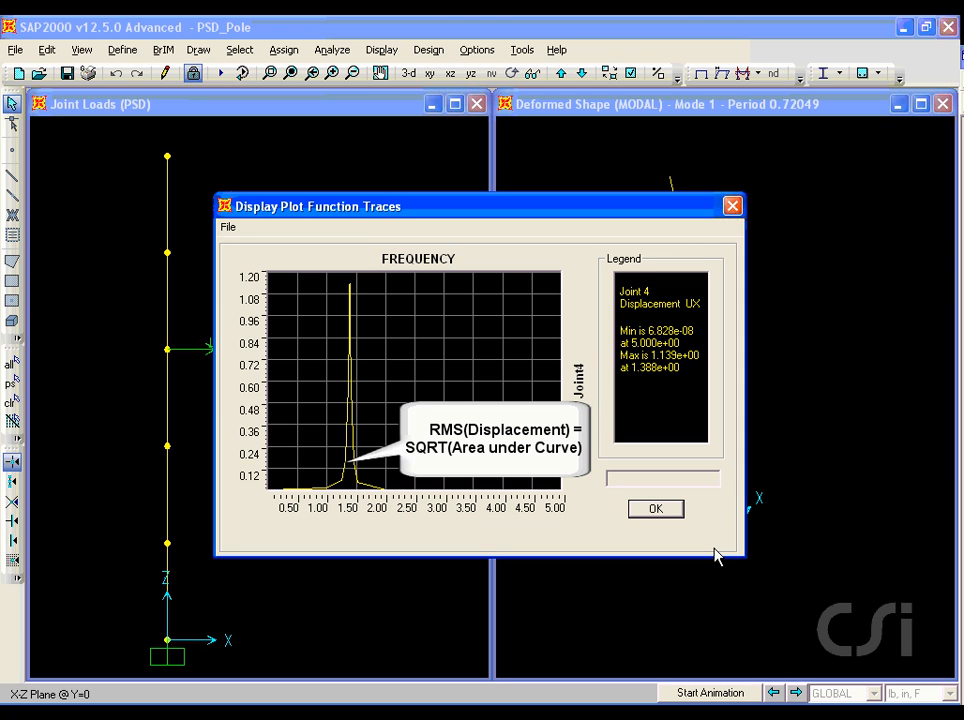
click(656, 510)
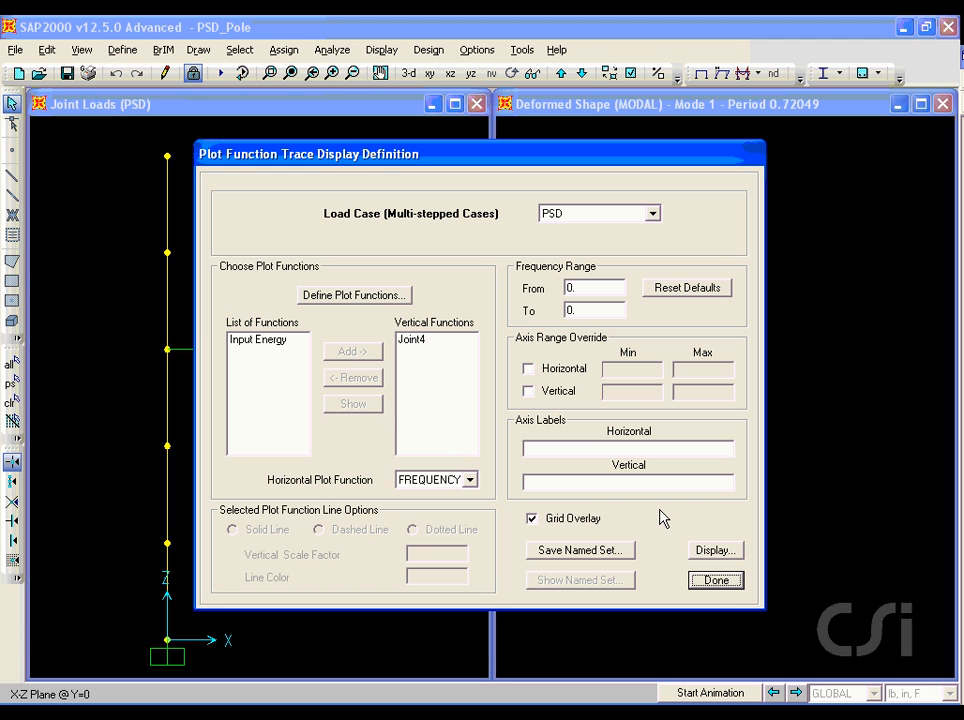
click(714, 581)
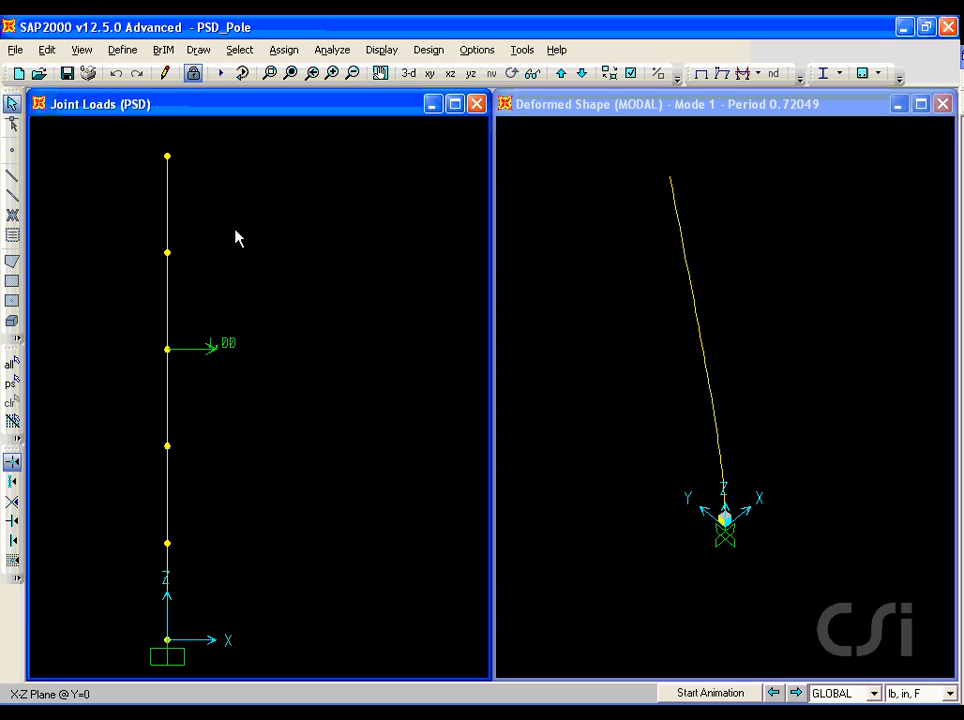
- Show the pole's deformed shape for the PSD load case in the X-Z view
click(381, 50)
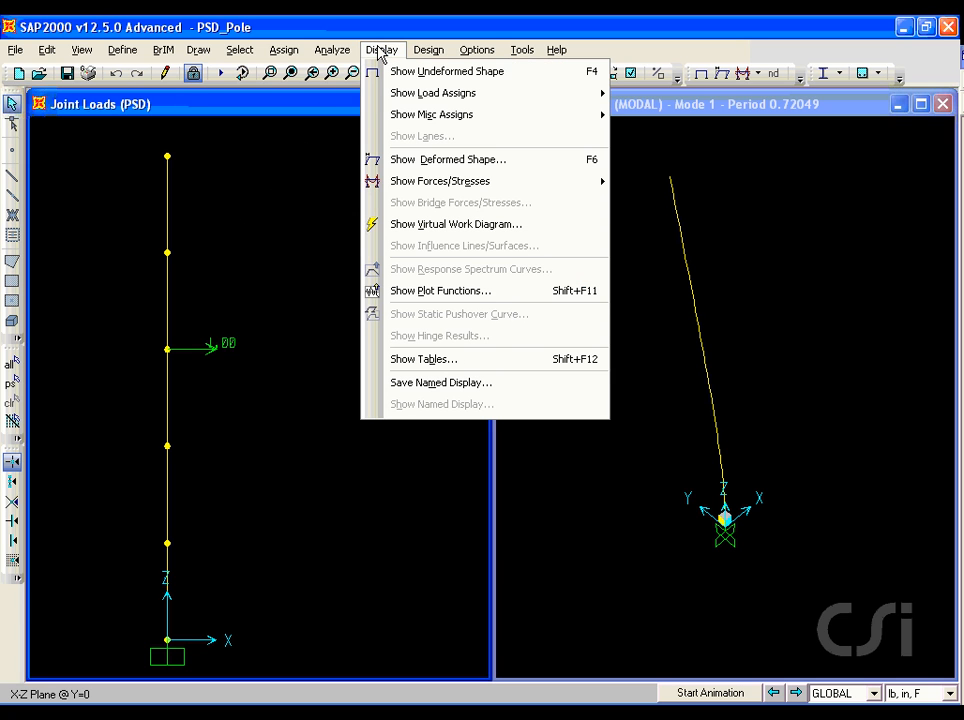
click(382, 160)
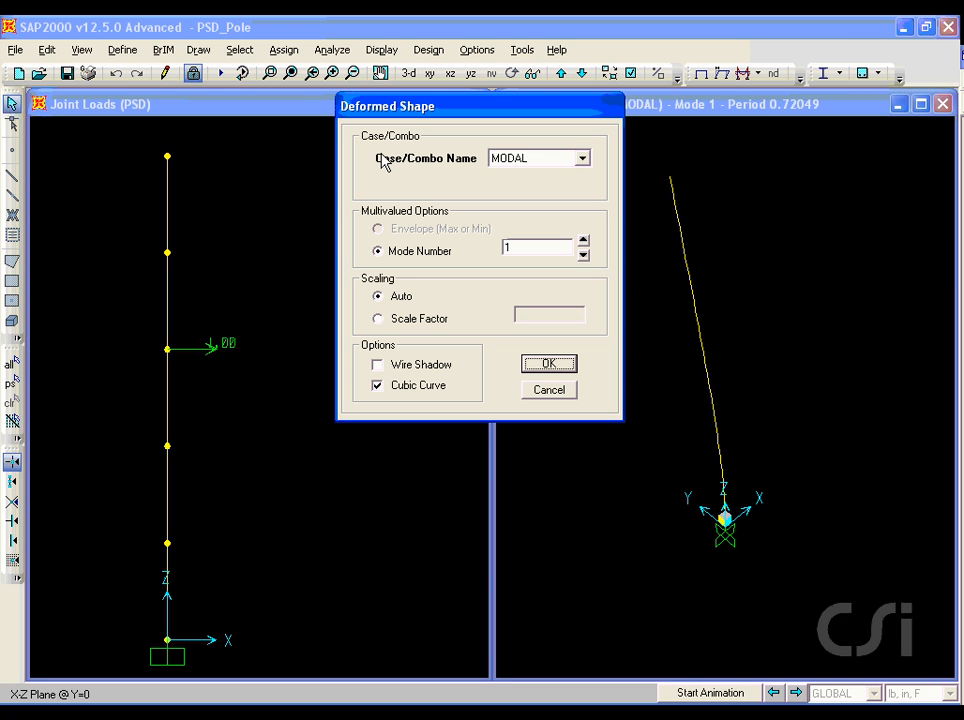
click(537, 158)
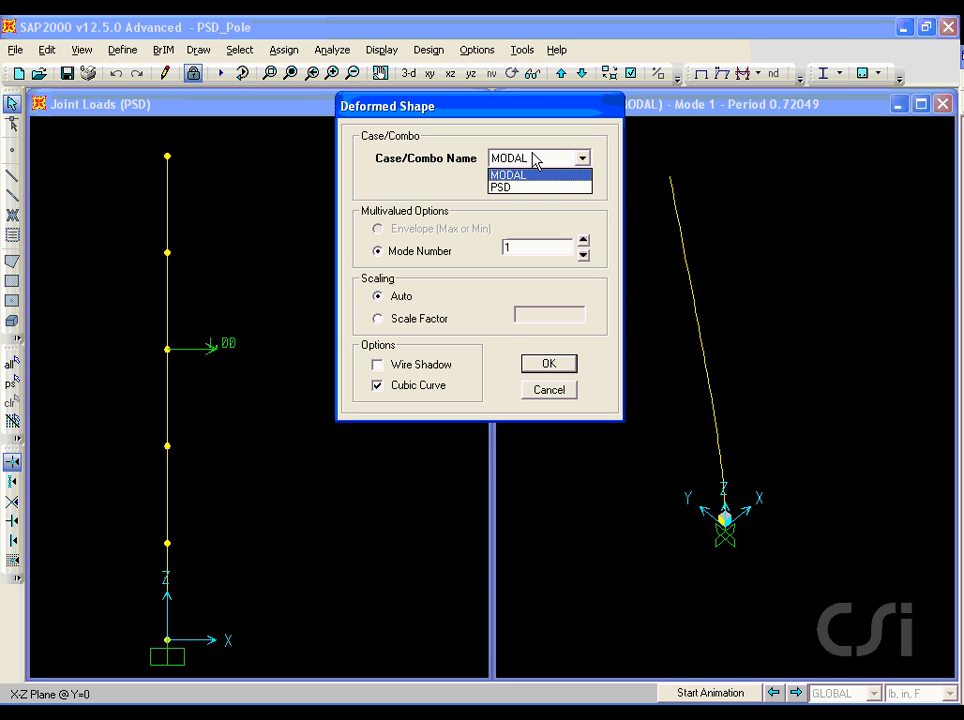
click(530, 187)
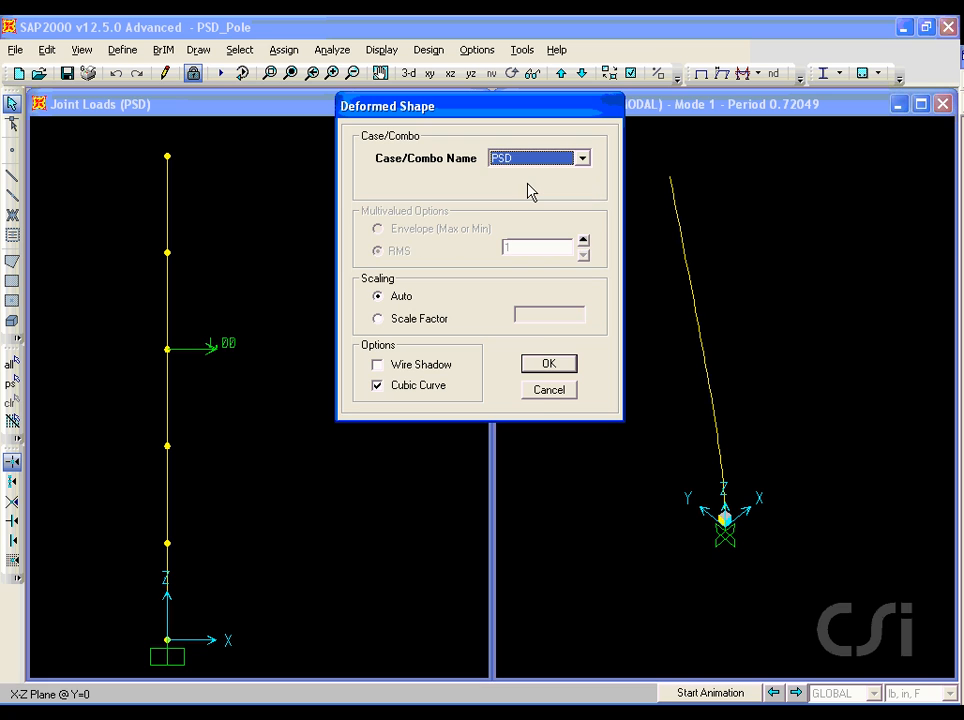
click(540, 370)
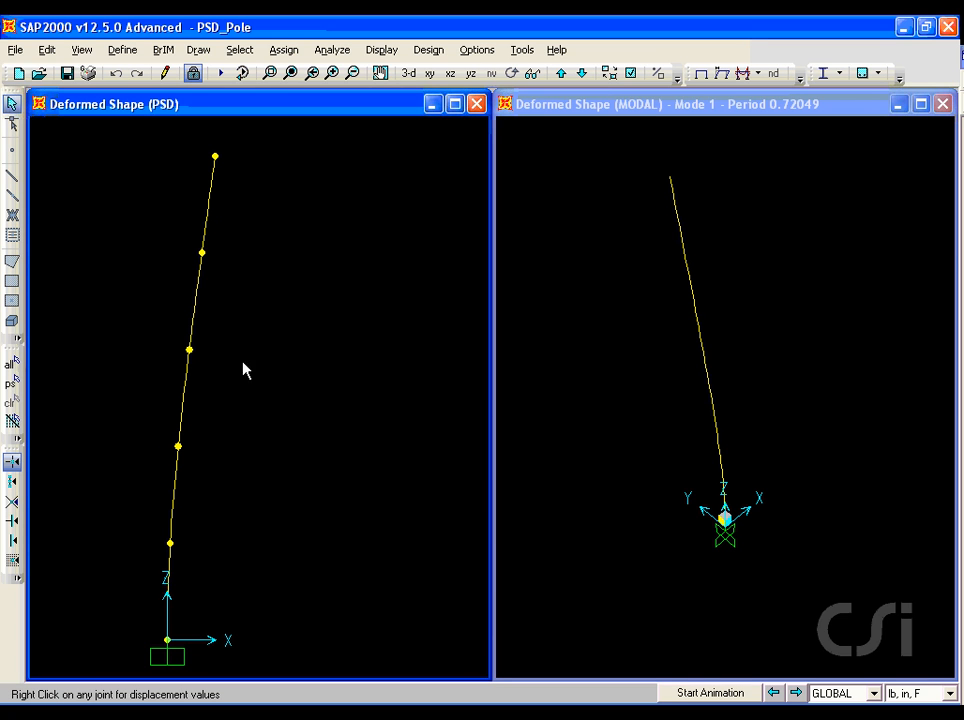
- Read the PSD displacements of the pole's mid-height joint and top joint
right_click(190, 351)
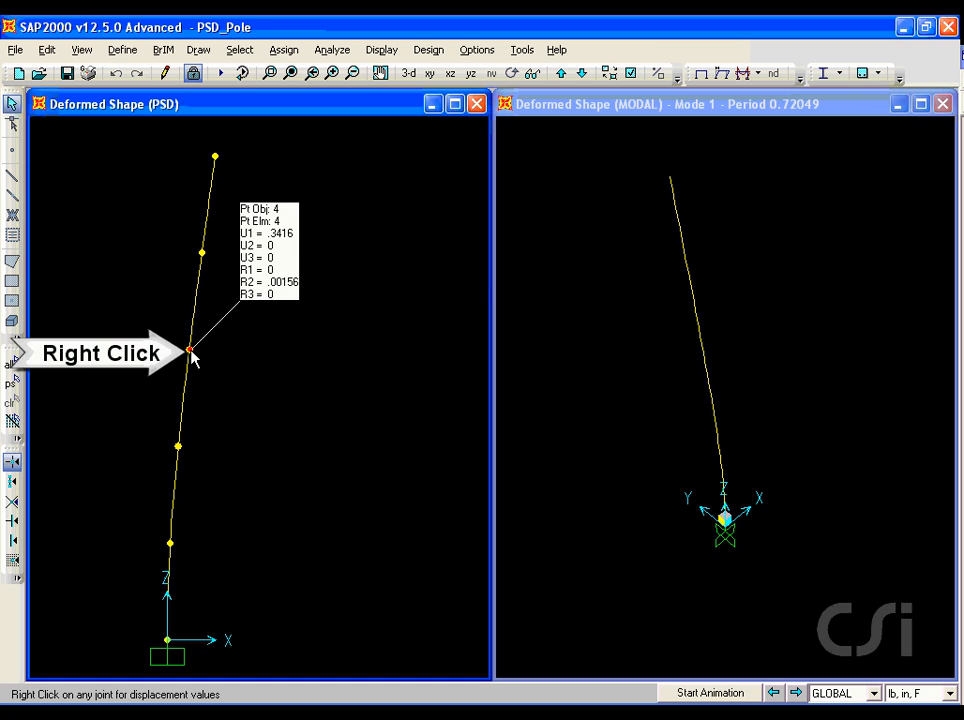
right_click(191, 355)
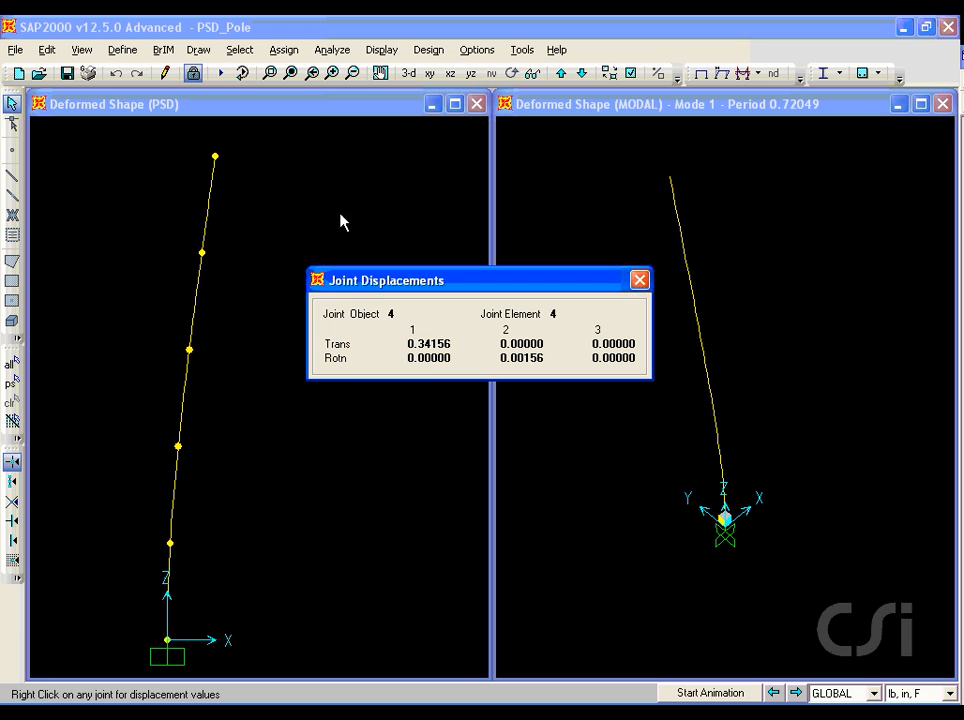
right_click(216, 157)
click(639, 280)
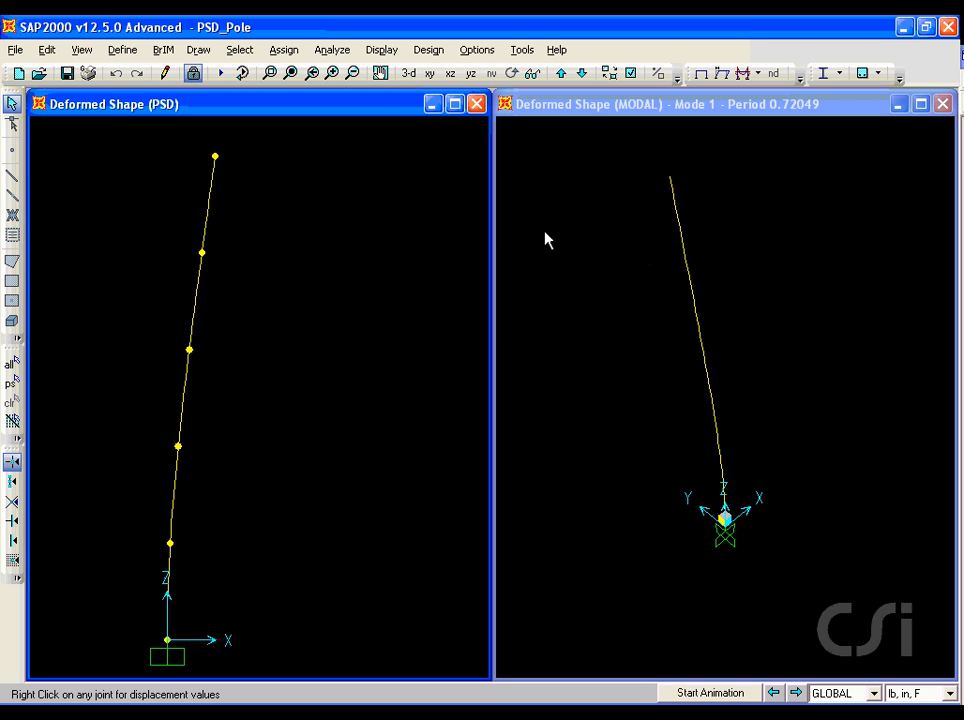
- Show the filled Moment 3-3 diagram of the pole for the PSD load case
click(380, 52)
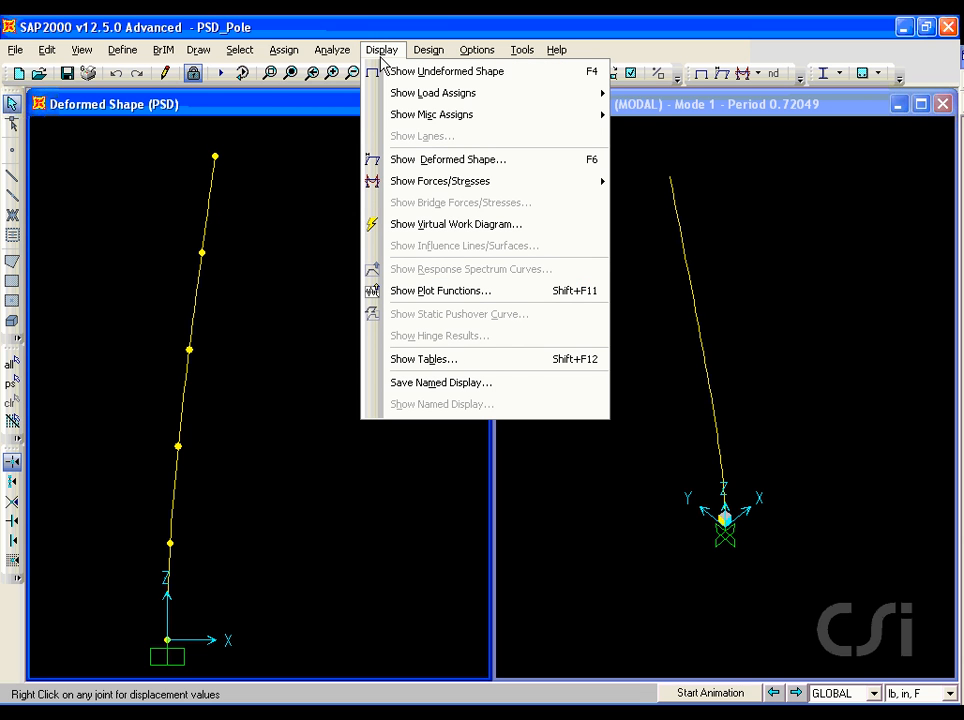
mouse_move(394, 184)
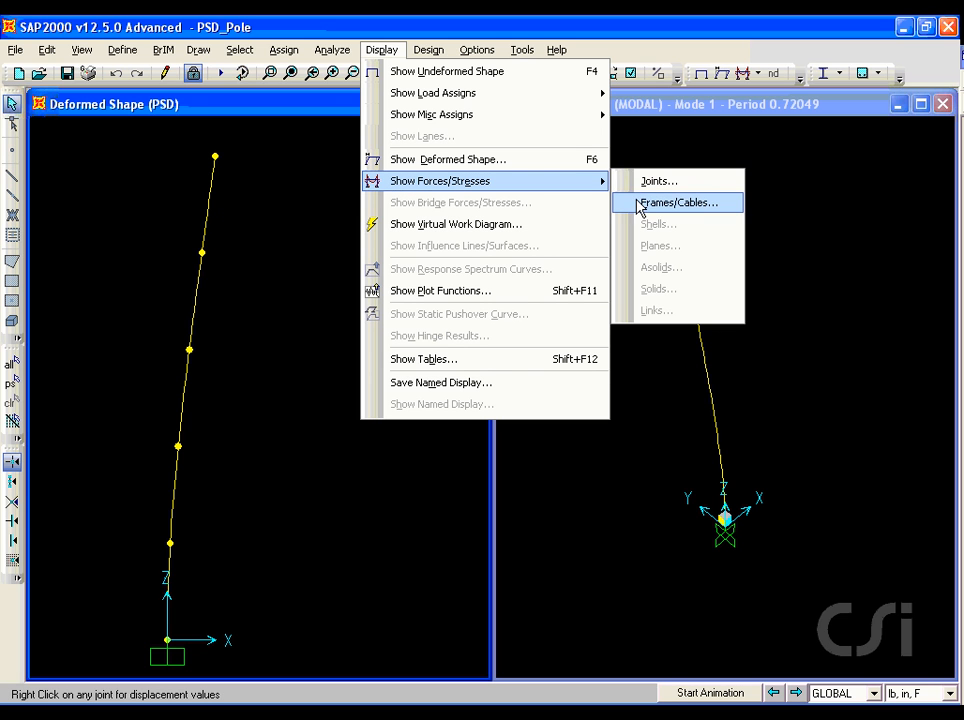
click(686, 205)
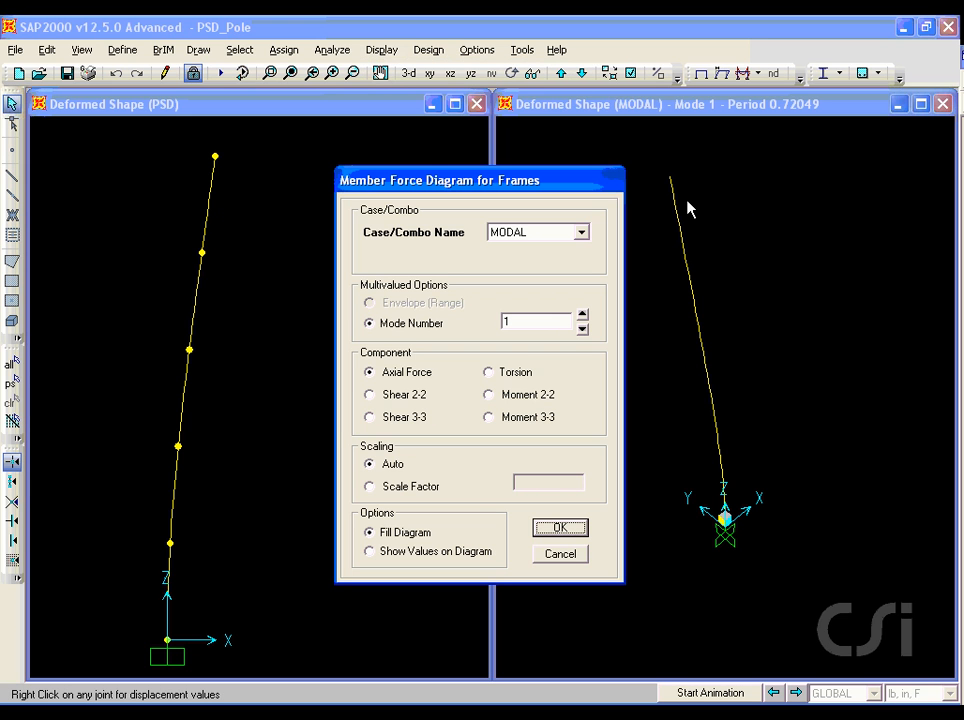
click(578, 232)
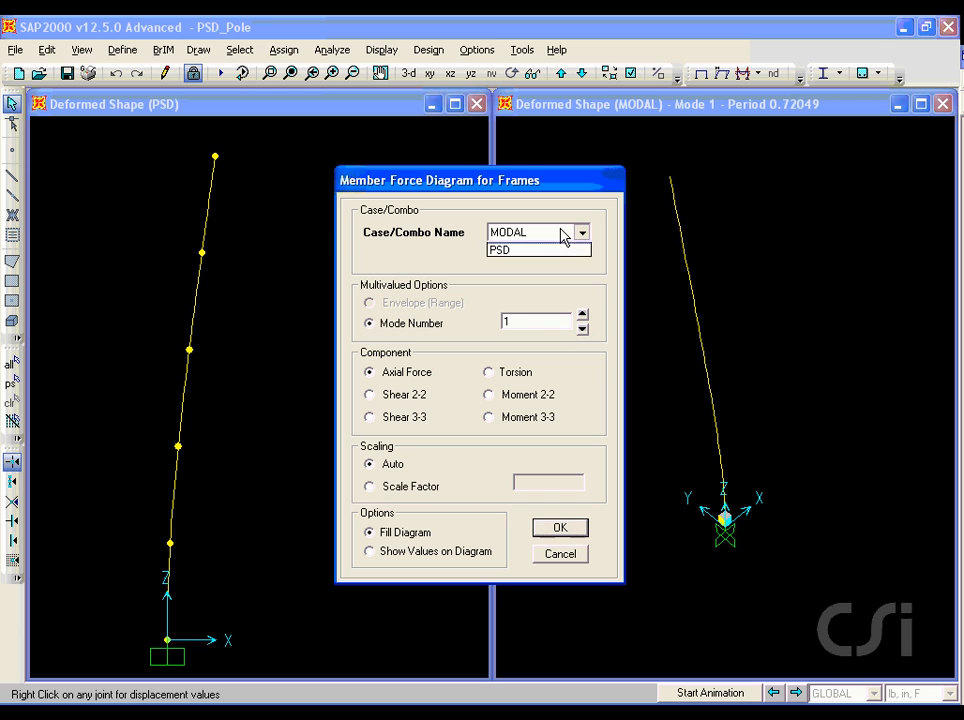
click(540, 262)
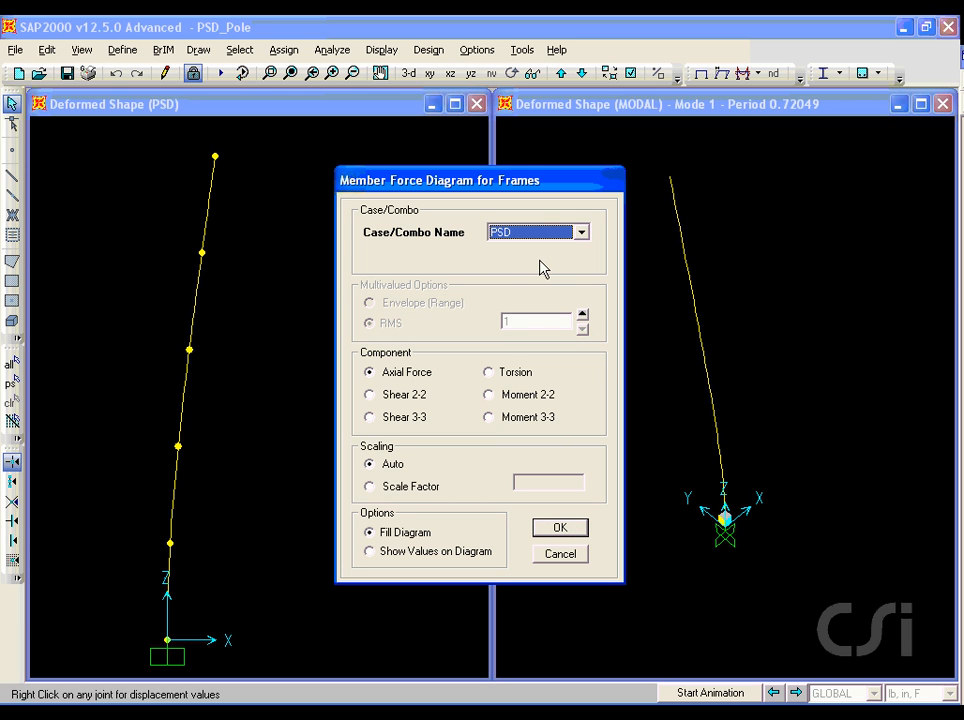
click(495, 419)
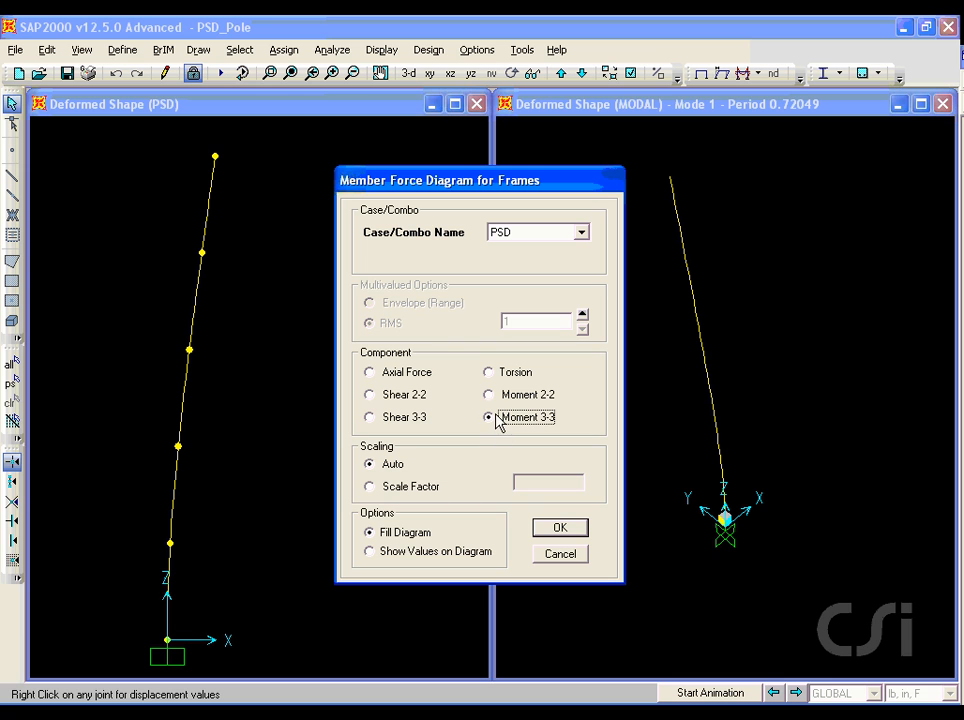
click(550, 529)
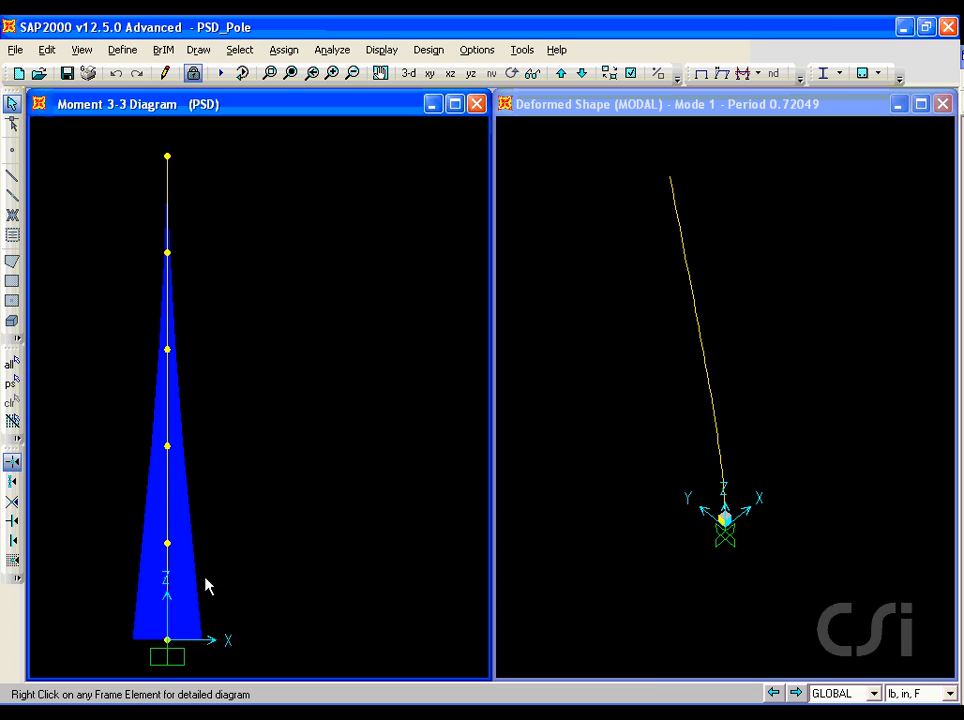
- Read the RMS shear and moment of the pole's lowest segment at location 120 in, and close its diagrams
right_click(167, 578)
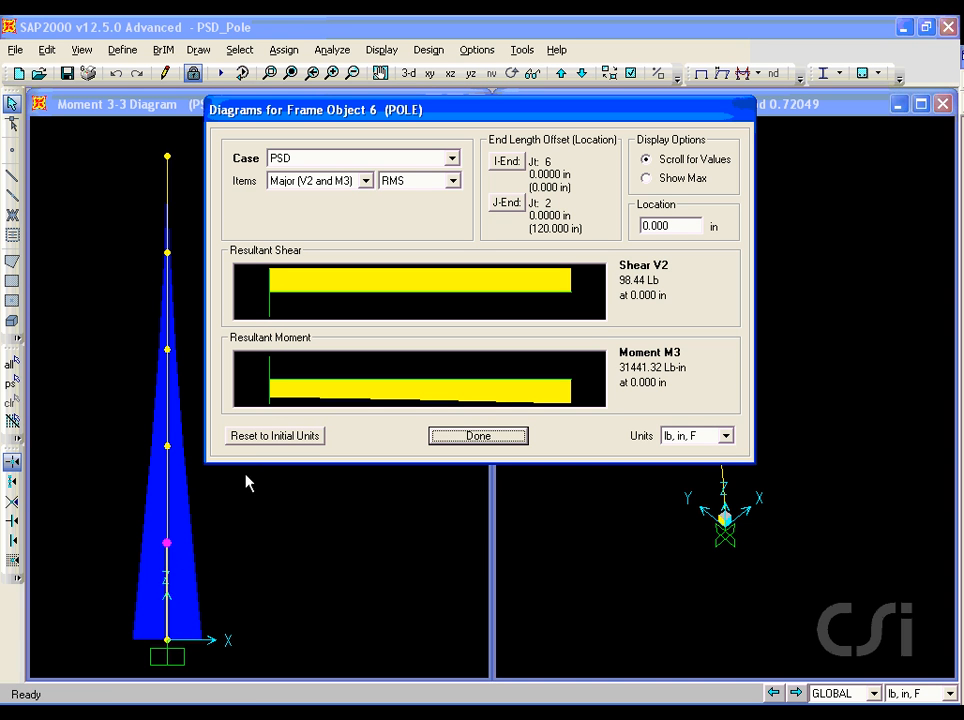
drag(268, 356, 577, 404)
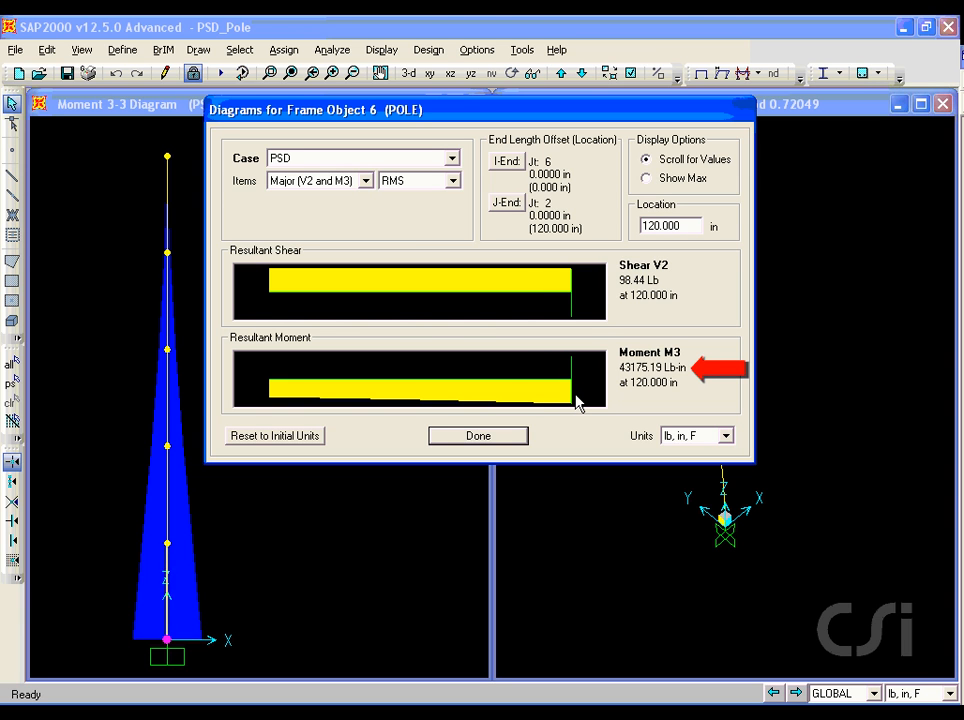
click(505, 440)
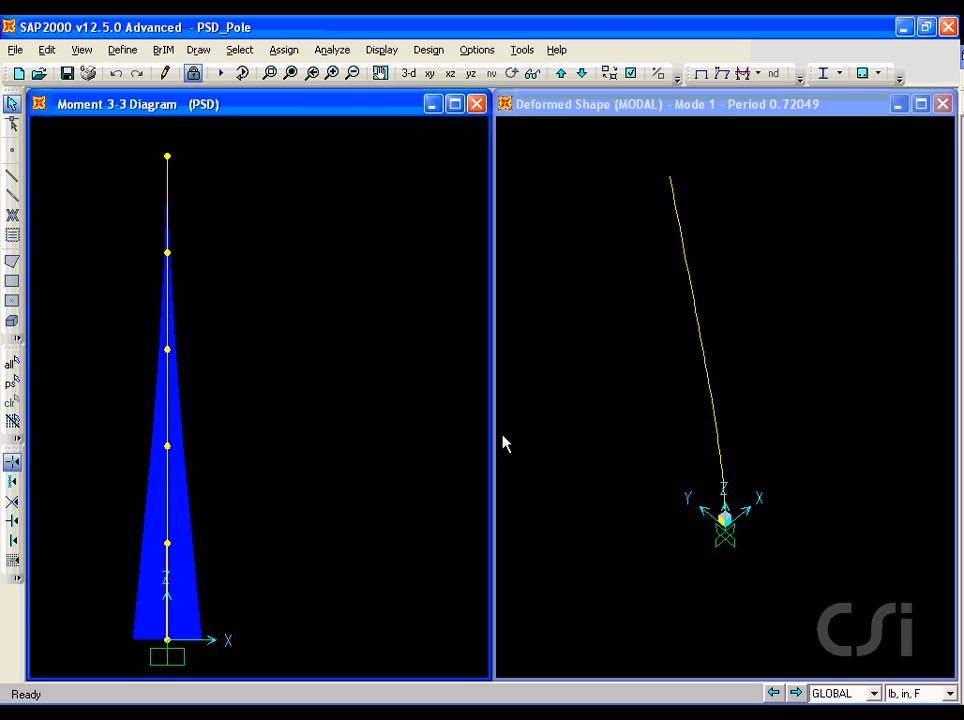